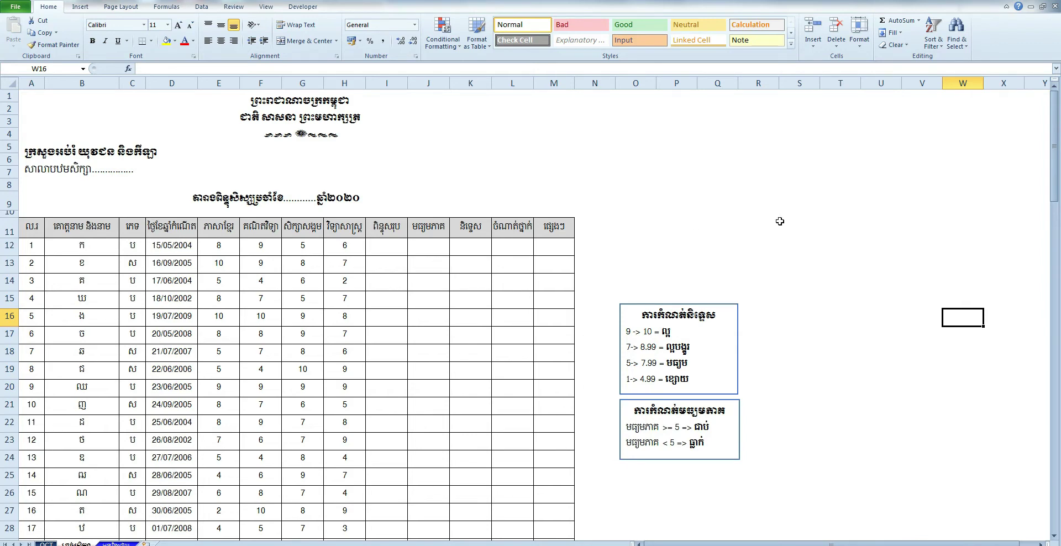
Look over the school header and the table's headings for name, date of birth and subjects.
{"action": "left_click", "coordinate": [666, 233]}
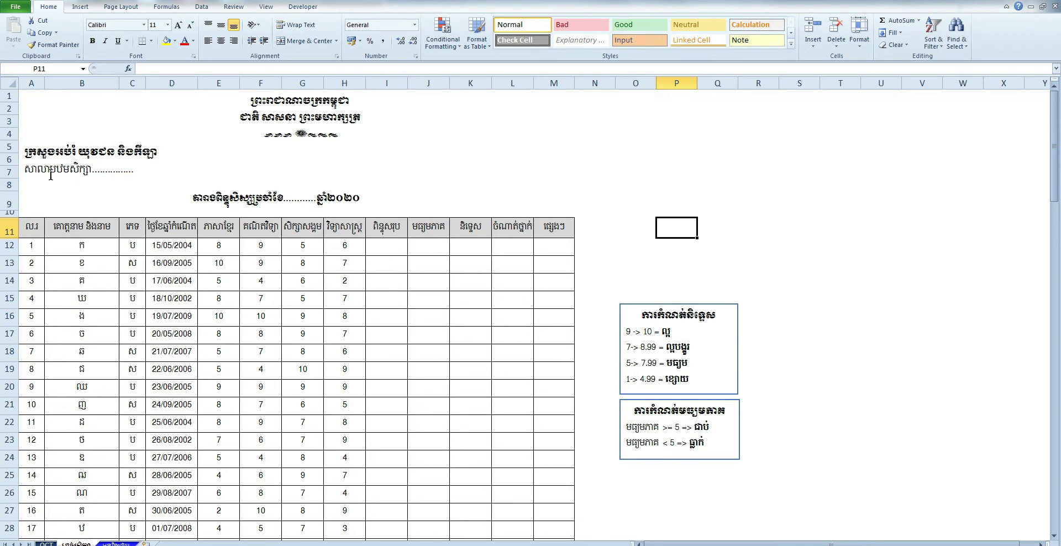
{"action": "left_click", "coordinate": [49, 169]}
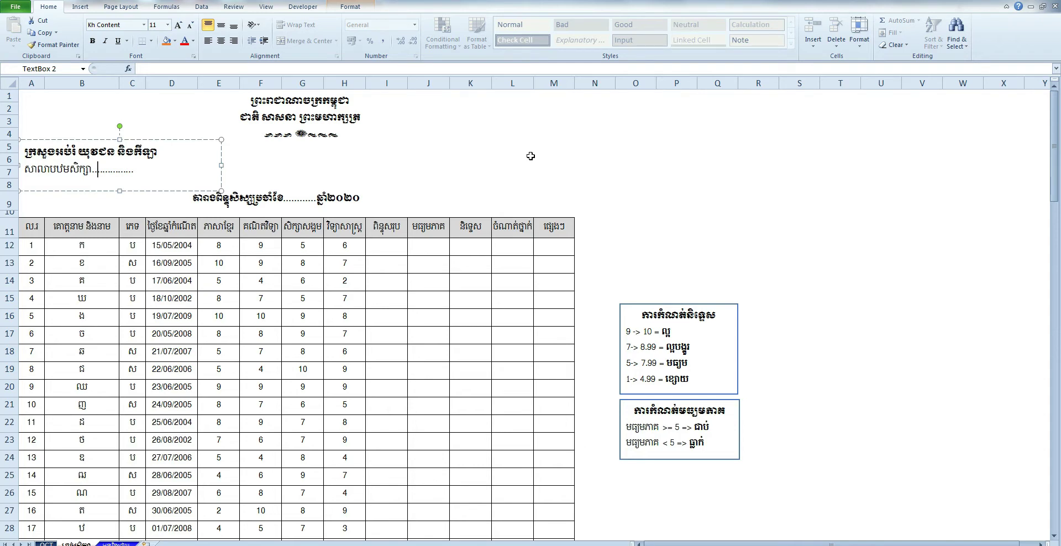
{"action": "left_click", "coordinate": [530, 156]}
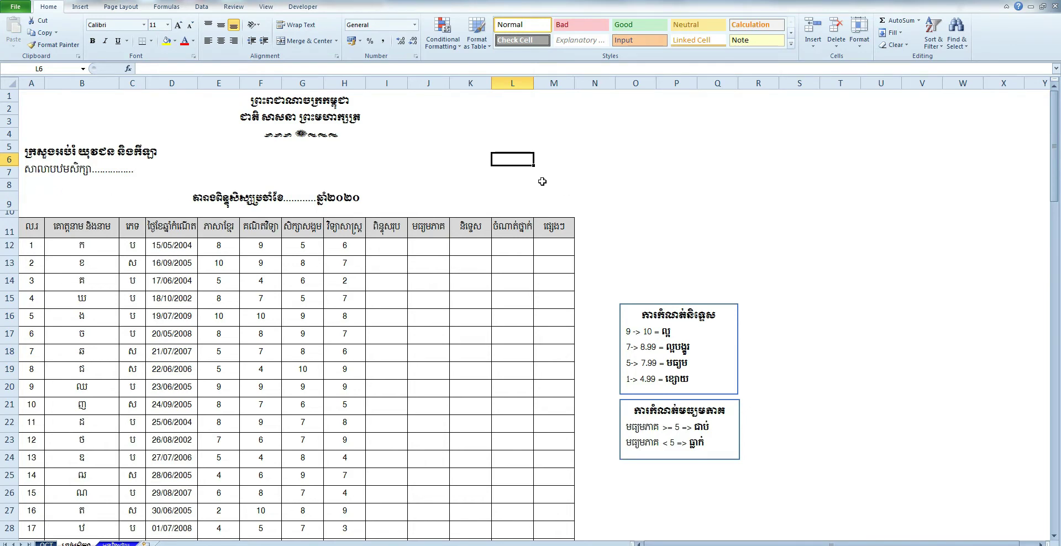
{"action": "left_click", "coordinate": [545, 183]}
{"action": "scroll", "coordinate": [401, 240], "scroll_direction": "down", "scroll_amount": 1}
{"action": "scroll", "coordinate": [417, 251], "scroll_direction": "up", "scroll_amount": 1}
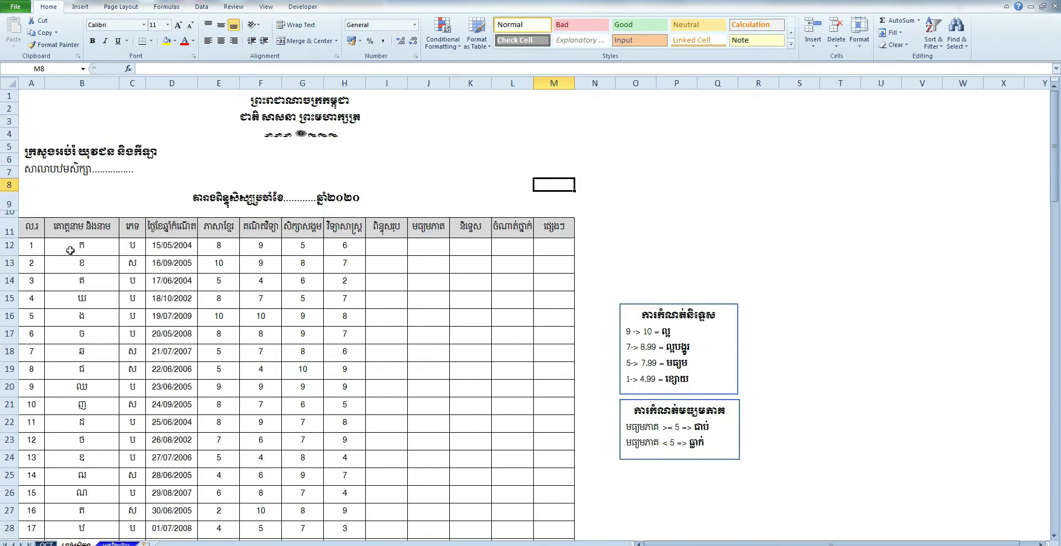
{"action": "left_click_drag", "start_coordinate": [25, 231], "coordinate": [542, 223]}
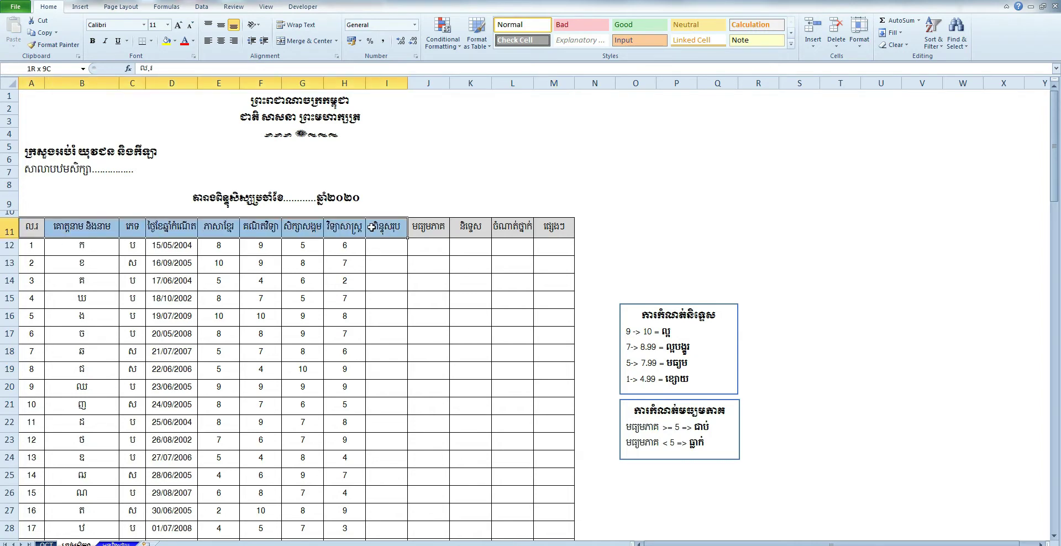
{"action": "left_click", "coordinate": [39, 228]}
{"action": "left_click", "coordinate": [98, 226]}
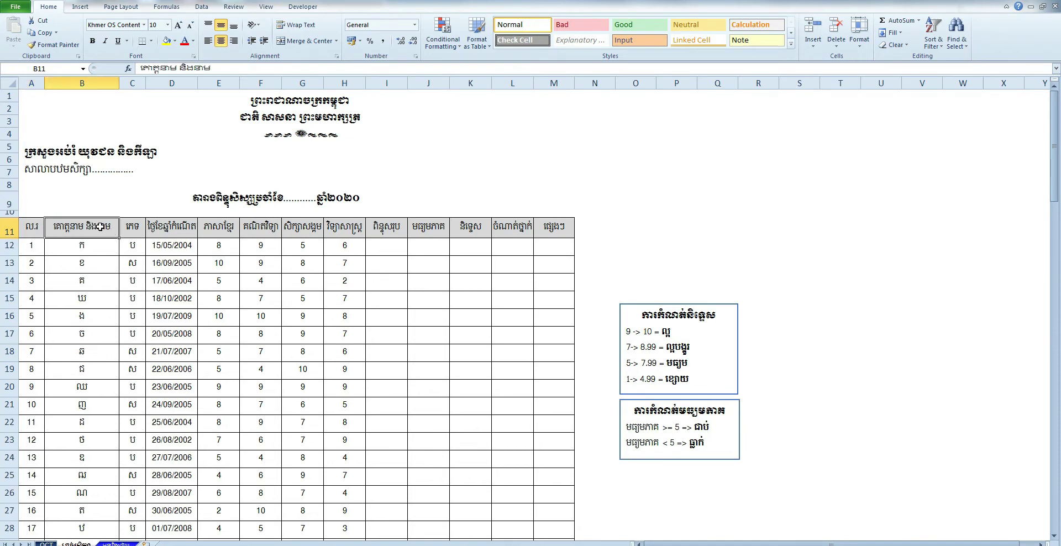
{"action": "left_click", "coordinate": [130, 233]}
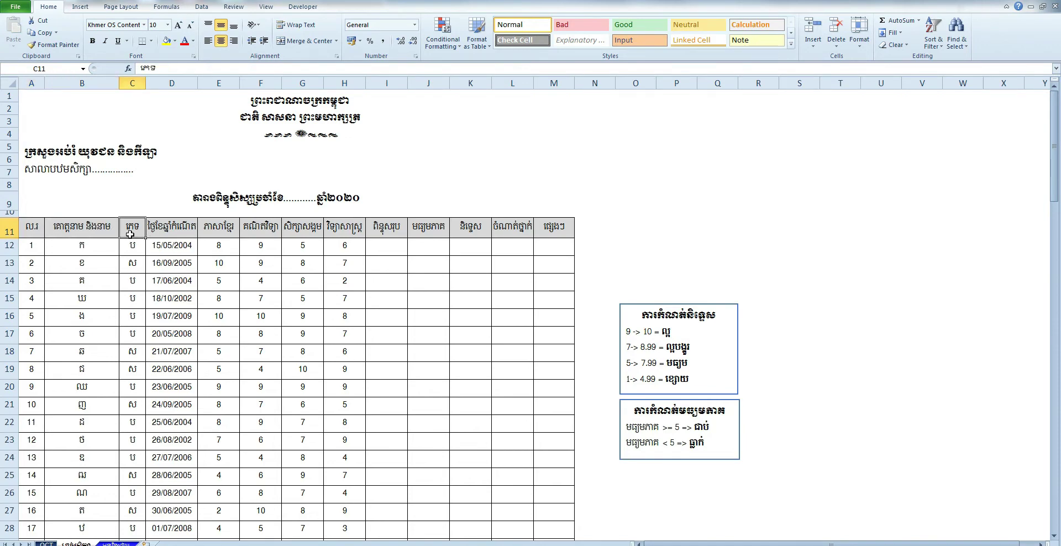
{"action": "left_click", "coordinate": [153, 227]}
{"action": "left_click", "coordinate": [219, 226]}
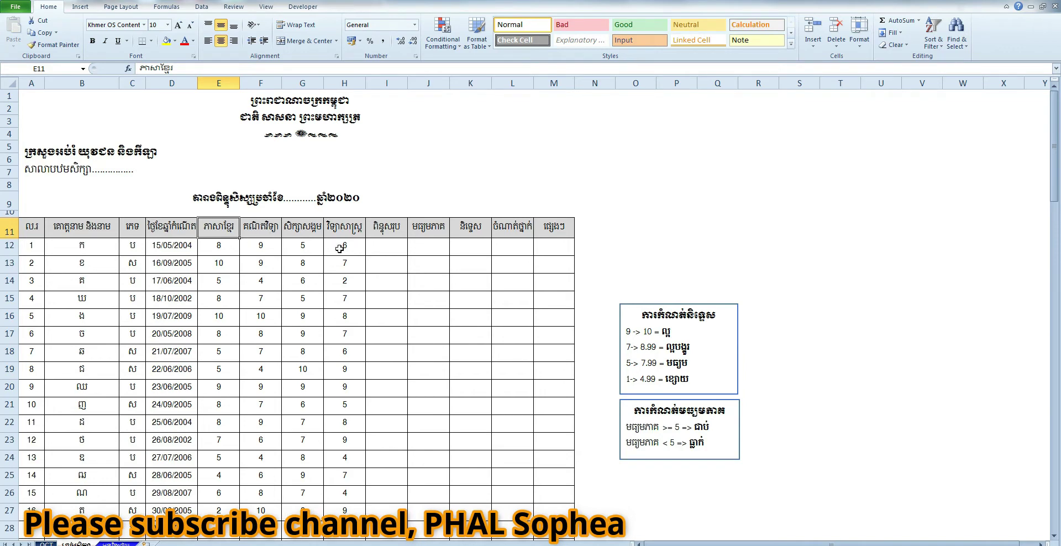
{"action": "left_click", "coordinate": [263, 228]}
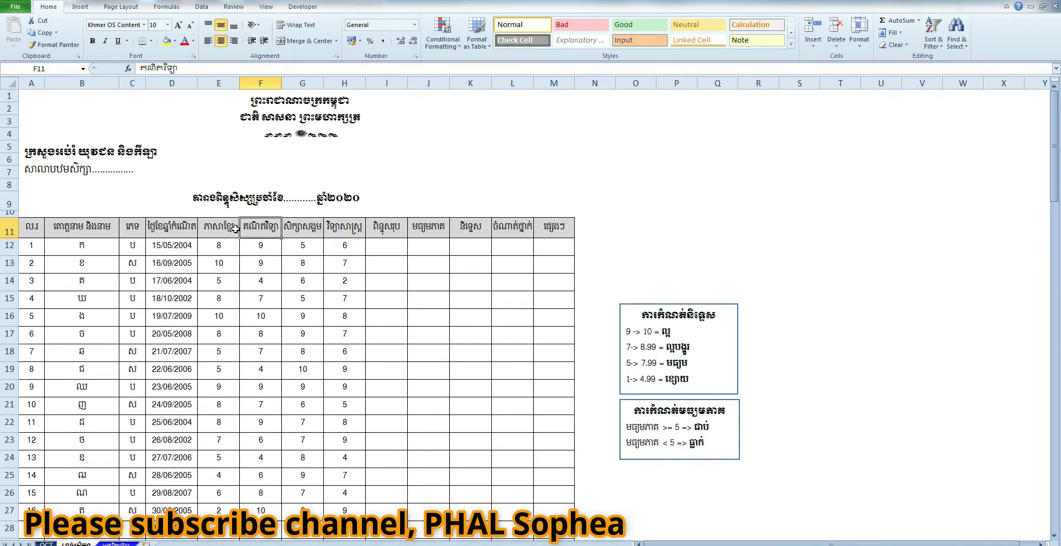
Go through the four subject headings in E11 to H11.
{"action": "left_click_drag", "start_coordinate": [240, 233], "coordinate": [337, 225]}
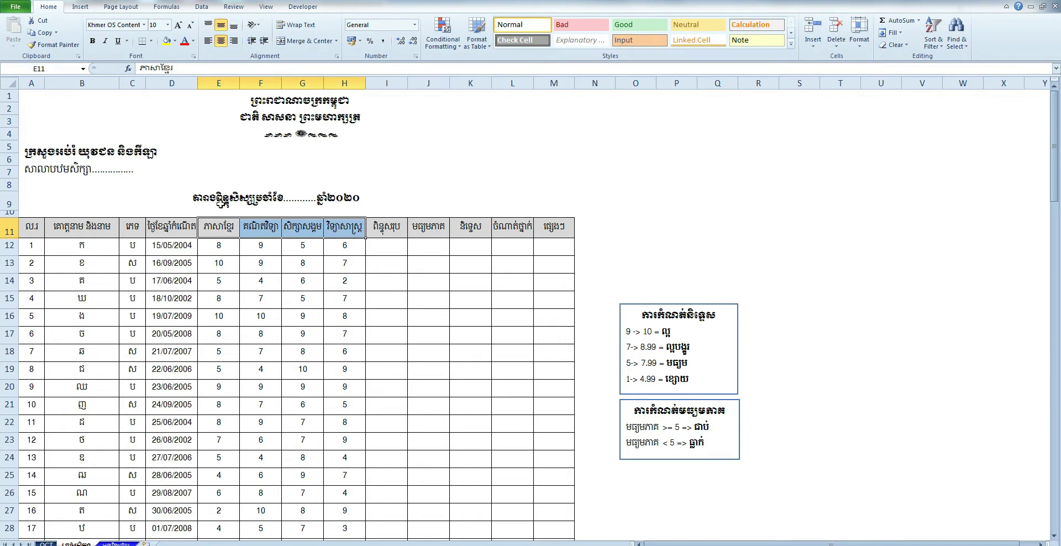
{"action": "left_click", "coordinate": [225, 232]}
{"action": "left_click", "coordinate": [264, 229]}
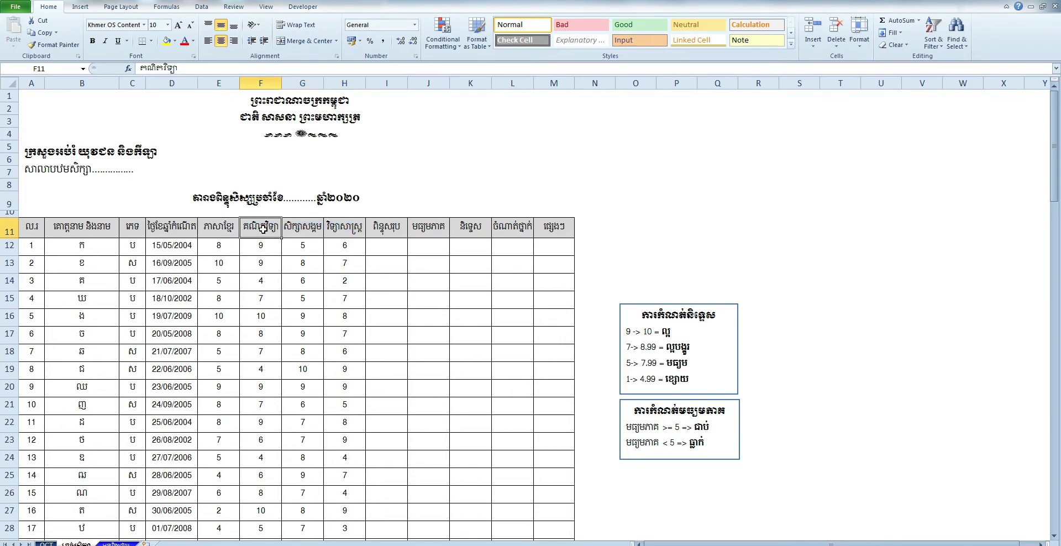
{"action": "left_click", "coordinate": [306, 227]}
{"action": "left_click", "coordinate": [338, 230]}
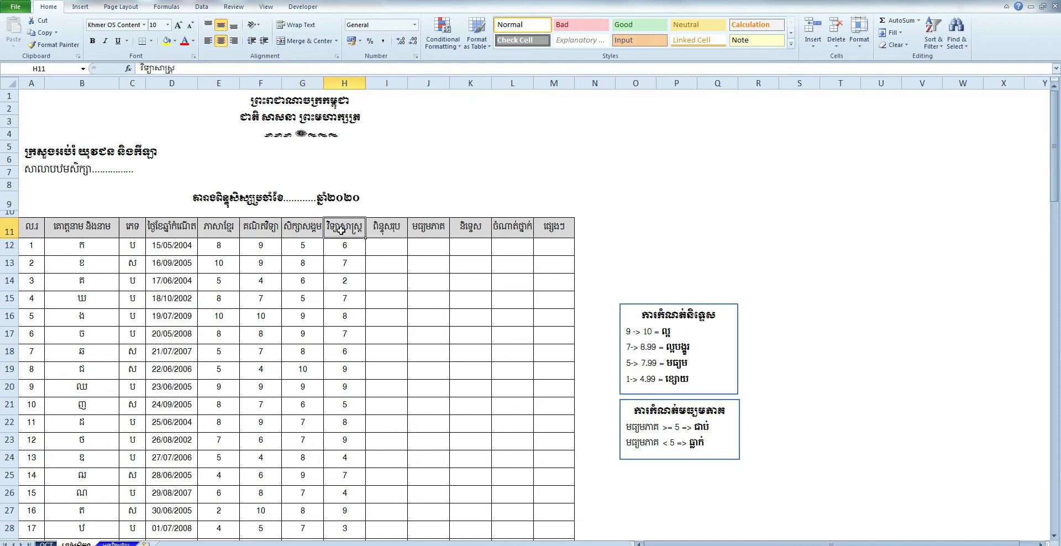
{"action": "scroll", "coordinate": [240, 285], "scroll_direction": "down", "scroll_amount": 1}
{"action": "scroll", "coordinate": [244, 287], "scroll_direction": "up", "scroll_amount": 1}
{"action": "scroll", "coordinate": [221, 247], "scroll_direction": "down", "scroll_amount": 2}
{"action": "scroll", "coordinate": [279, 260], "scroll_direction": "up", "scroll_amount": 1}
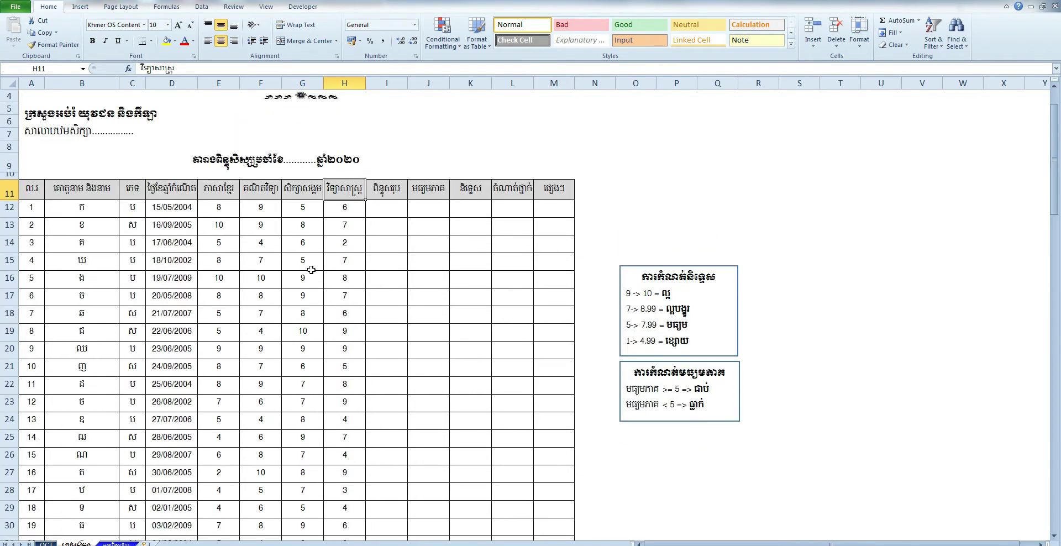
{"action": "scroll", "coordinate": [224, 294], "scroll_direction": "down", "scroll_amount": 1}
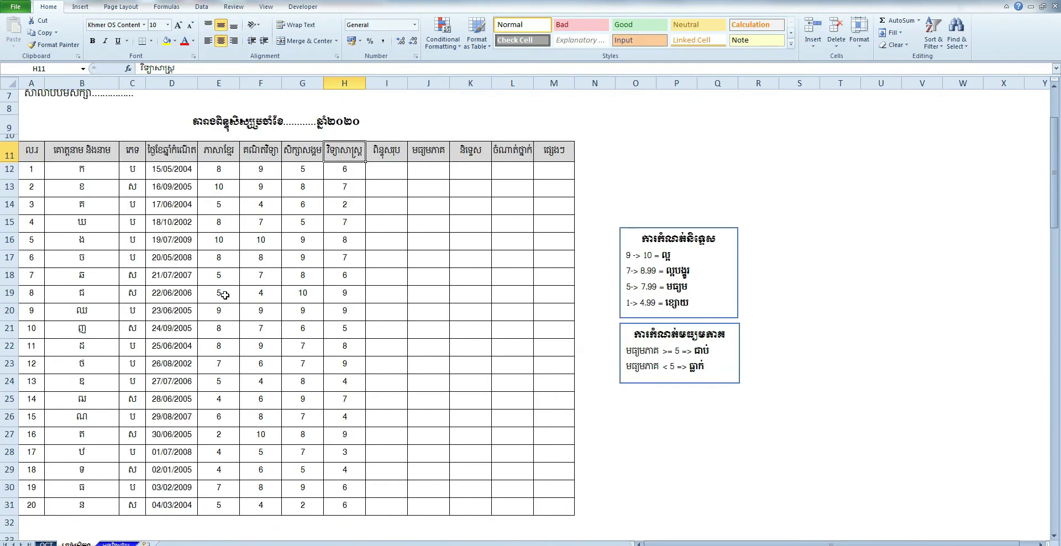
{"action": "scroll", "coordinate": [226, 295], "scroll_direction": "up", "scroll_amount": 2}
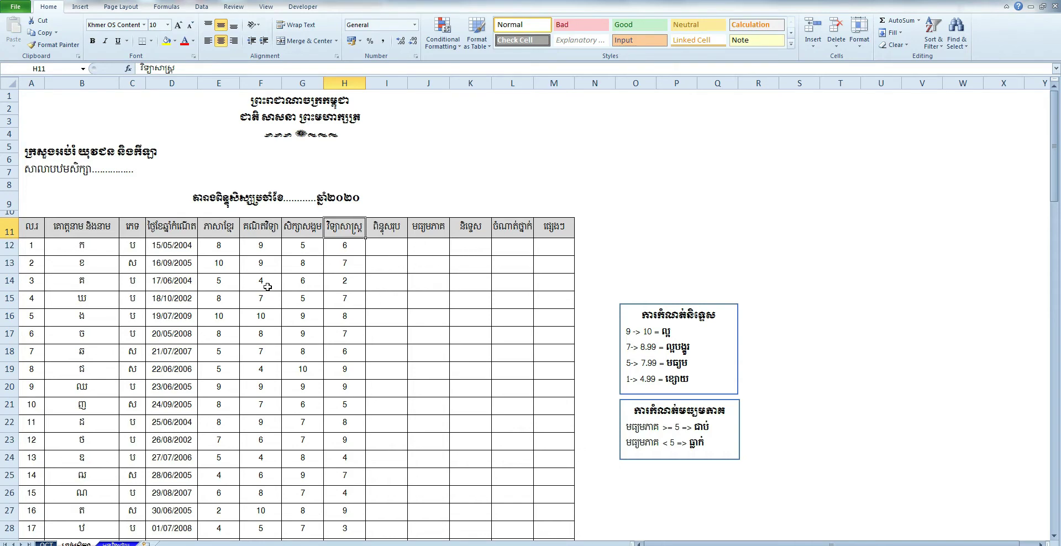
Scan the empty total column, the student names from B12, and the block of scores.
{"action": "left_click", "coordinate": [389, 297]}
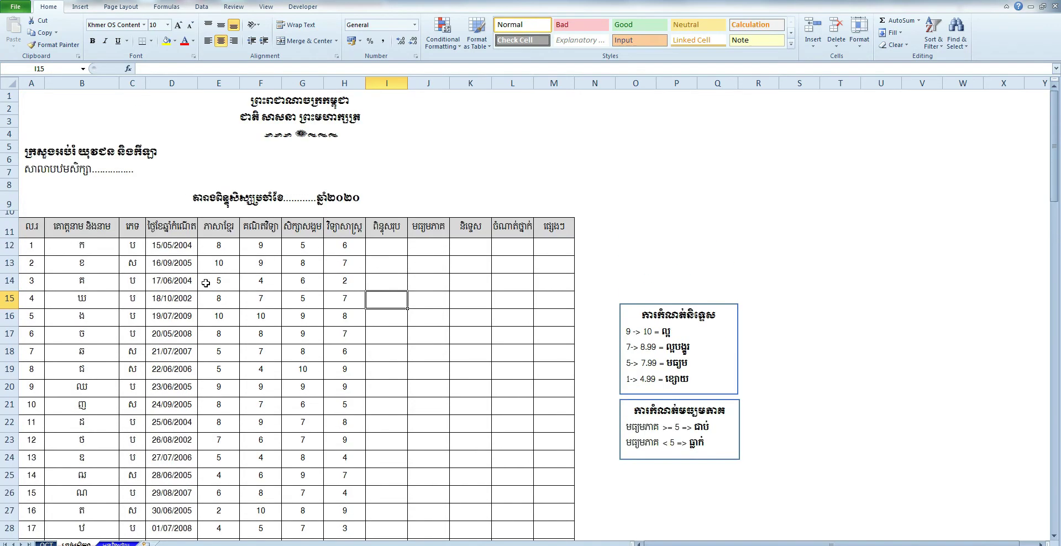
{"action": "scroll", "coordinate": [243, 257], "scroll_direction": "down", "scroll_amount": 3}
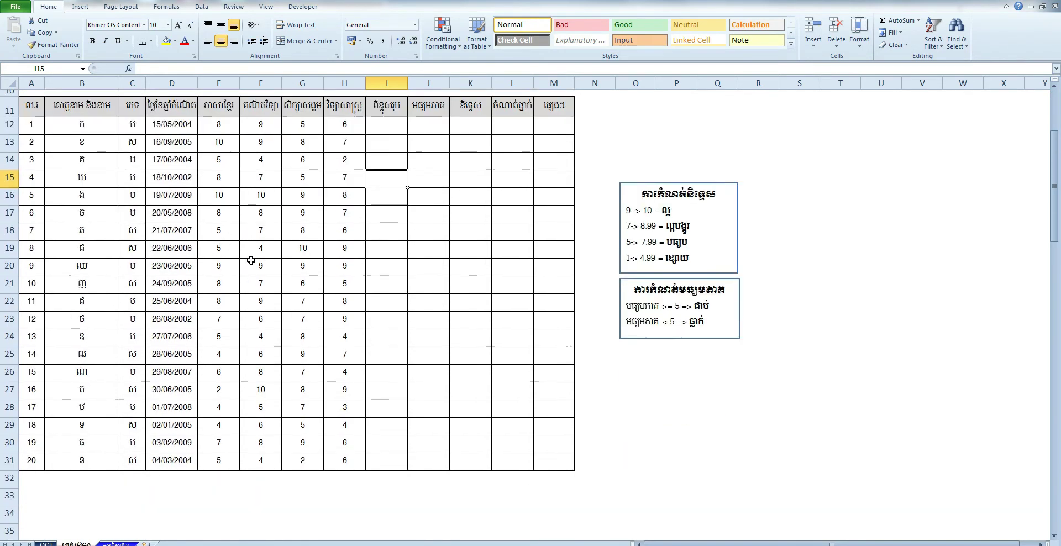
{"action": "scroll", "coordinate": [254, 260], "scroll_direction": "up", "scroll_amount": 2}
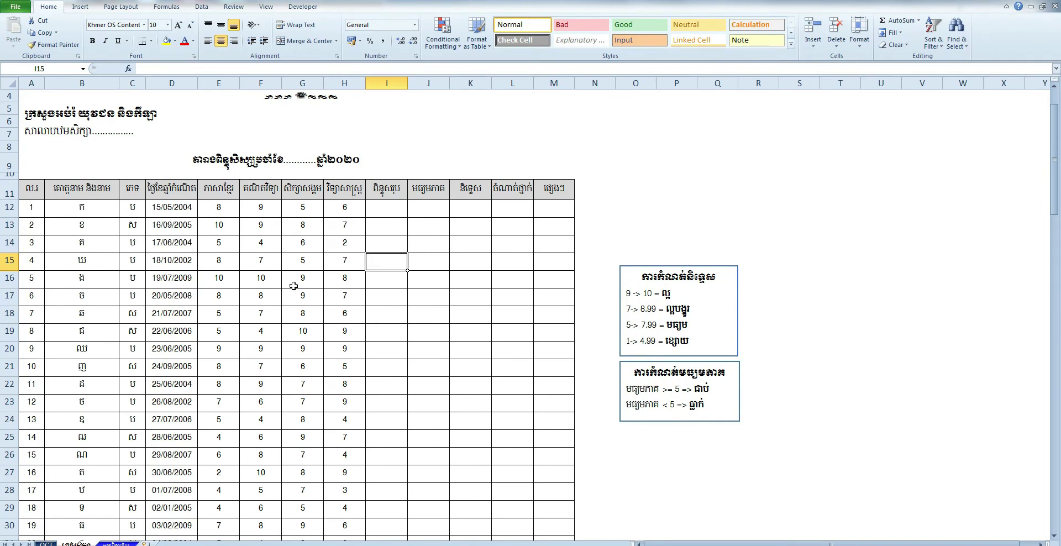
{"action": "scroll", "coordinate": [293, 285], "scroll_direction": "up", "scroll_amount": 1}
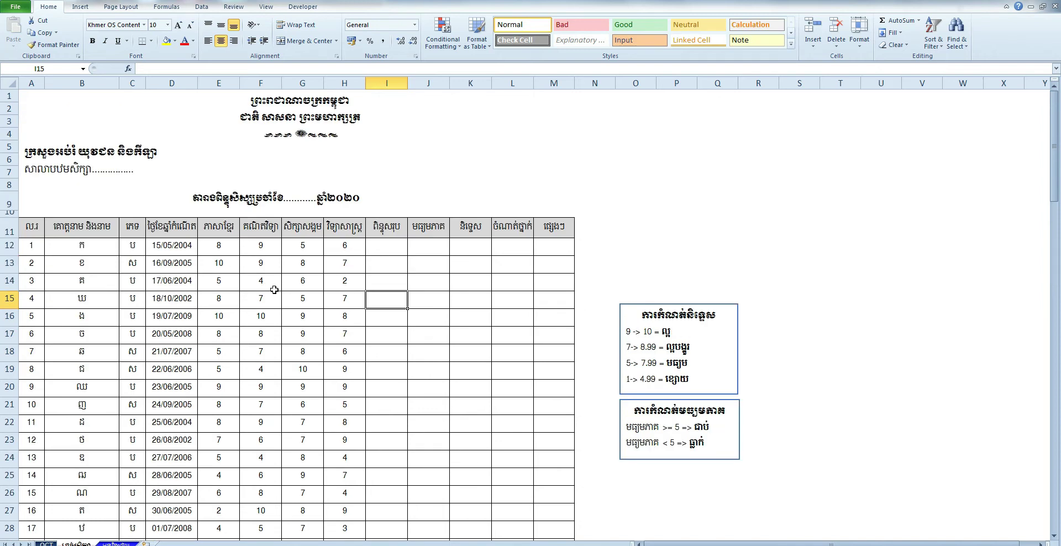
{"action": "left_click", "coordinate": [91, 250]}
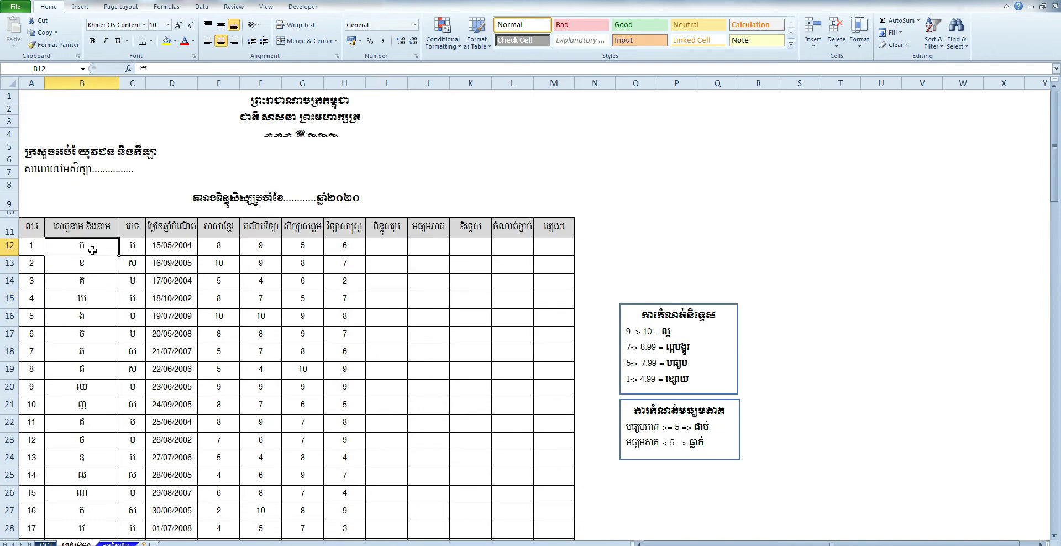
{"action": "mouse_move", "coordinate": [88, 245]}
{"action": "left_mouse_down"}
{"action": "mouse_move", "coordinate": [83, 539]}
{"action": "mouse_move", "coordinate": [96, 499]}
{"action": "left_mouse_up"}
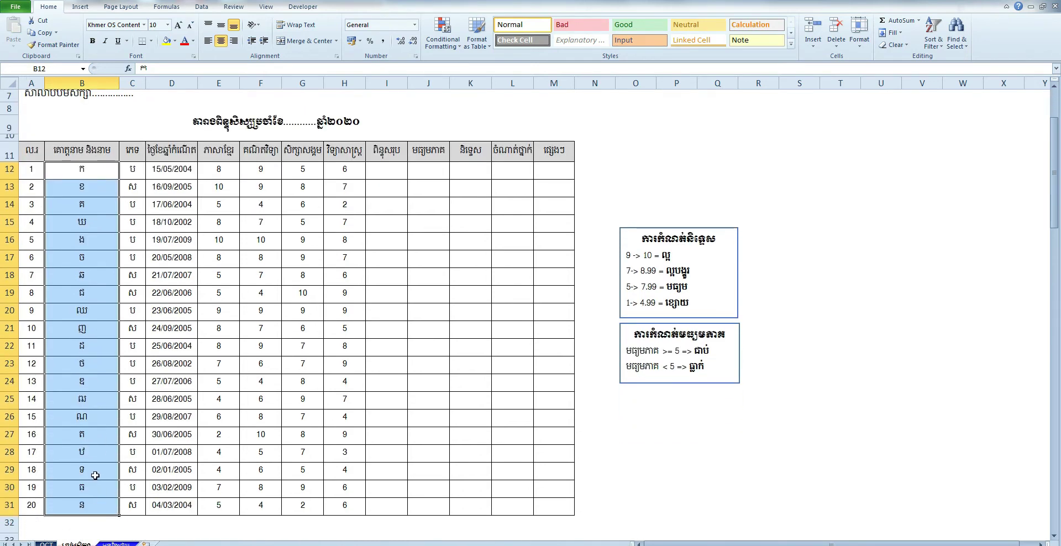
{"action": "scroll", "coordinate": [73, 392], "scroll_direction": "up", "scroll_amount": 2}
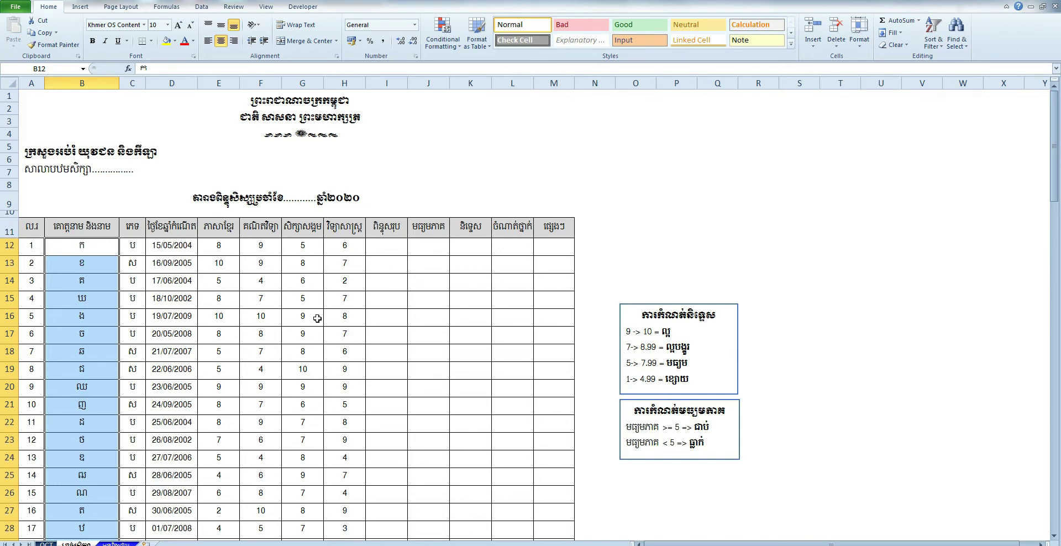
{"action": "left_click", "coordinate": [301, 285]}
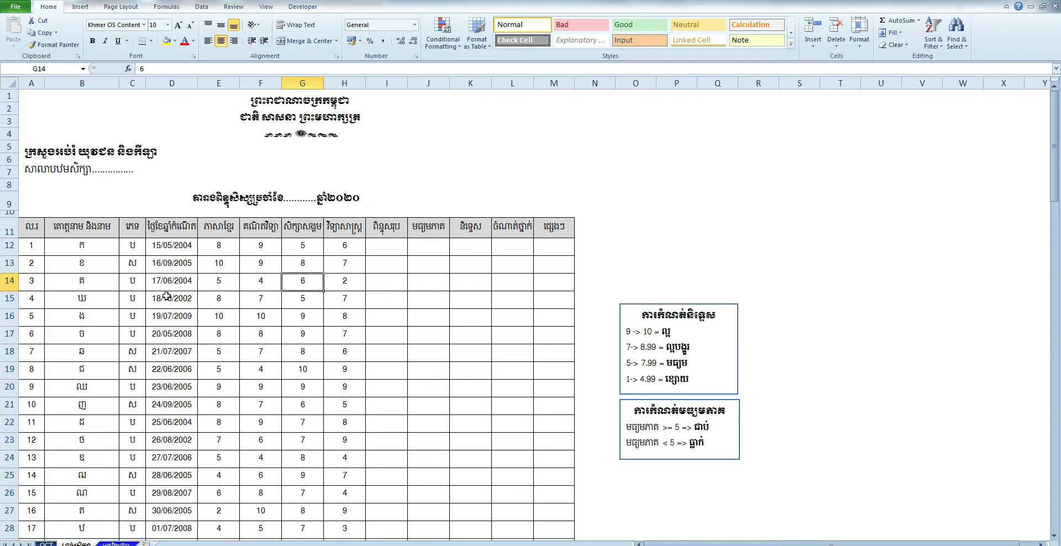
{"action": "scroll", "coordinate": [158, 275], "scroll_direction": "down", "scroll_amount": 1}
{"action": "mouse_move", "coordinate": [221, 205]}
{"action": "left_mouse_down"}
{"action": "mouse_move", "coordinate": [289, 217]}
{"action": "mouse_move", "coordinate": [344, 505]}
{"action": "left_mouse_up"}
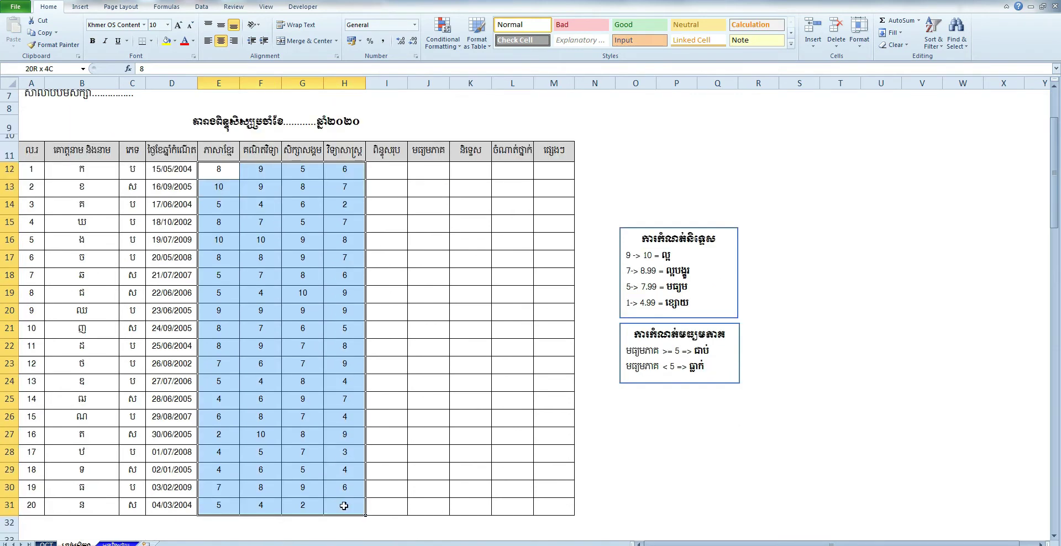
{"action": "scroll", "coordinate": [279, 398], "scroll_direction": "up", "scroll_amount": 2}
{"action": "scroll", "coordinate": [279, 397], "scroll_direction": "down", "scroll_amount": 1}
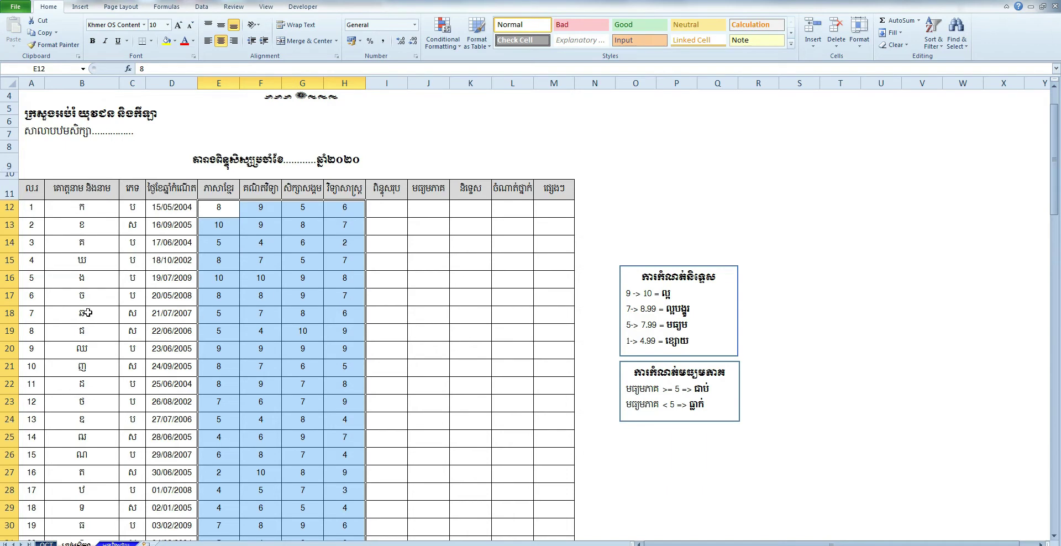
Check sample scores and the birth dates in column D.
{"action": "left_click", "coordinate": [421, 266]}
{"action": "left_click", "coordinate": [232, 293]}
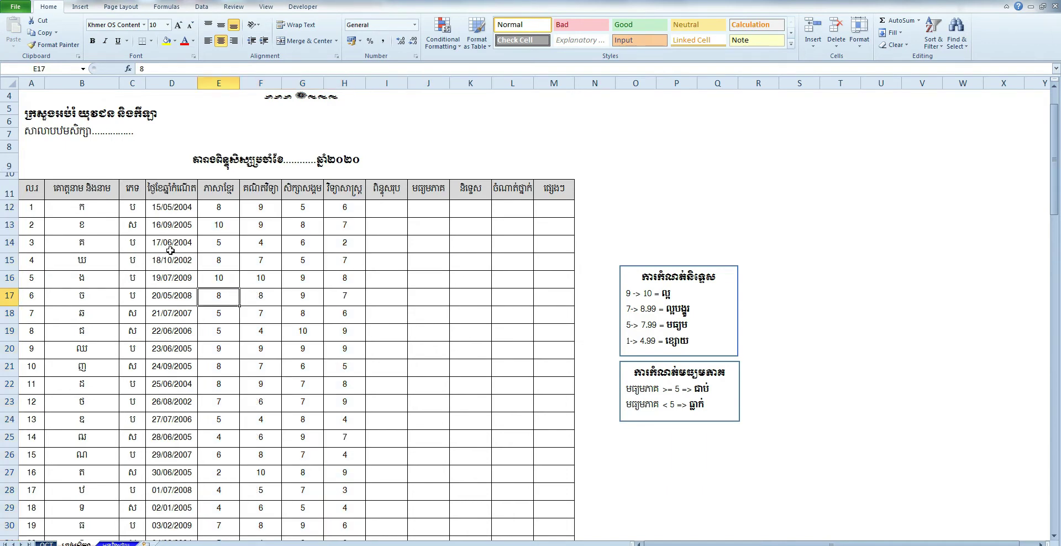
{"action": "left_click_drag", "start_coordinate": [154, 213], "coordinate": [150, 424]}
{"action": "left_click", "coordinate": [247, 383]}
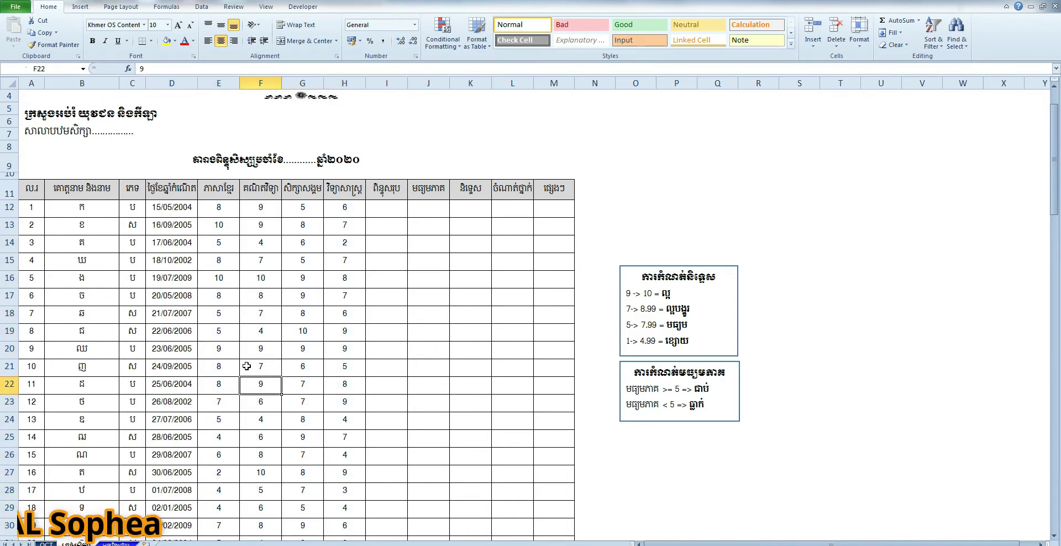
{"action": "scroll", "coordinate": [247, 366], "scroll_direction": "up", "scroll_amount": 1}
{"action": "left_click", "coordinate": [476, 289]}
{"action": "left_click", "coordinate": [161, 386]}
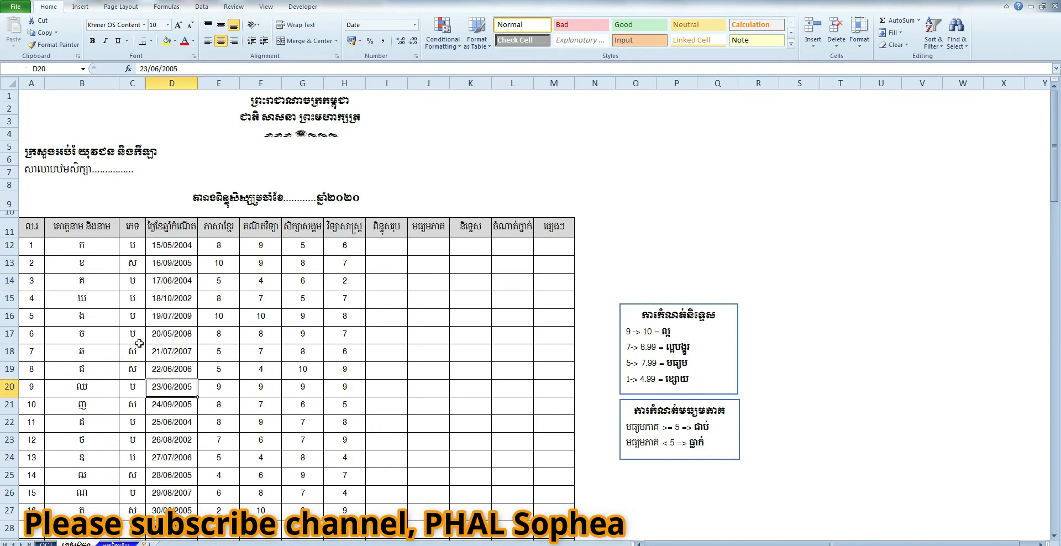
{"action": "scroll", "coordinate": [139, 349], "scroll_direction": "down", "scroll_amount": 3}
{"action": "scroll", "coordinate": [280, 354], "scroll_direction": "up", "scroll_amount": 2}
{"action": "scroll", "coordinate": [365, 331], "scroll_direction": "up", "scroll_amount": 1}
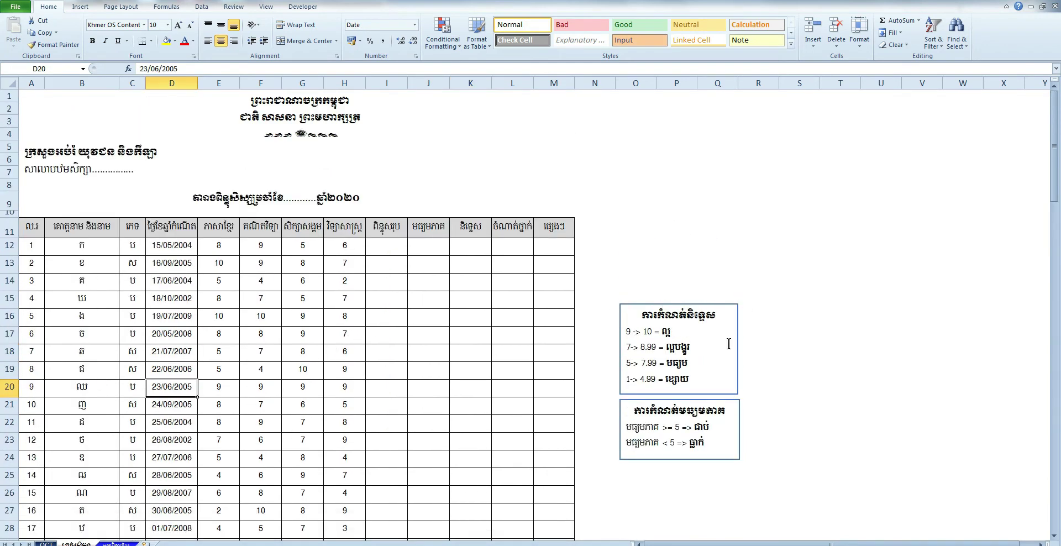
Review the grade scale and pass/fail rule boxes, then select I12 for the first total.
{"action": "left_click", "coordinate": [753, 338]}
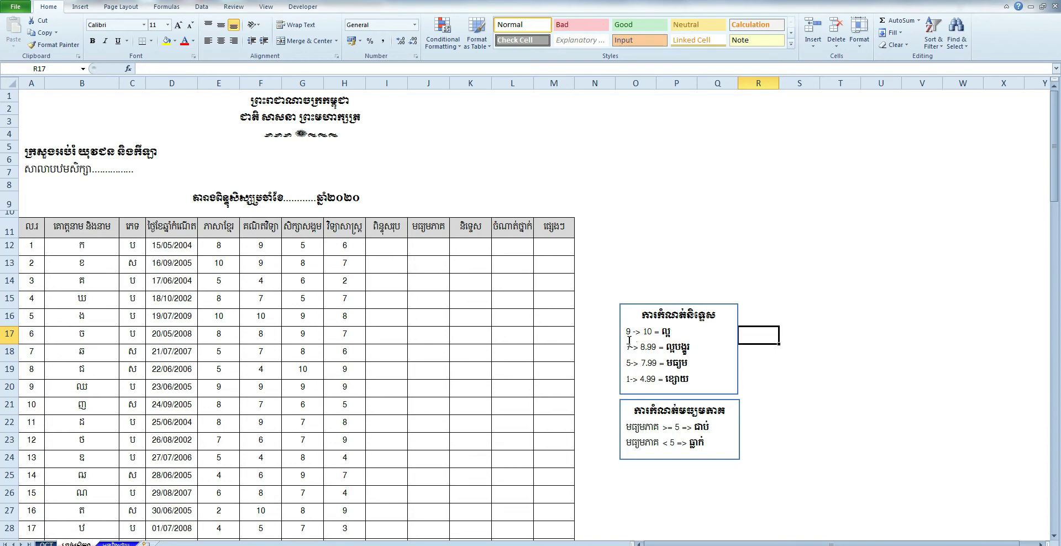
{"action": "left_click", "coordinate": [798, 426]}
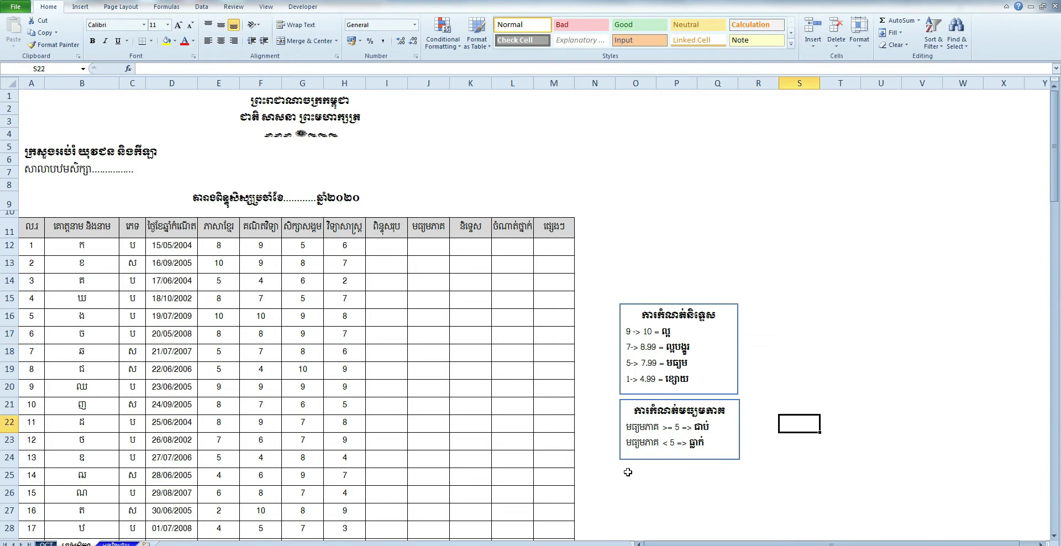
{"action": "left_click", "coordinate": [669, 222]}
{"action": "left_click", "coordinate": [789, 459]}
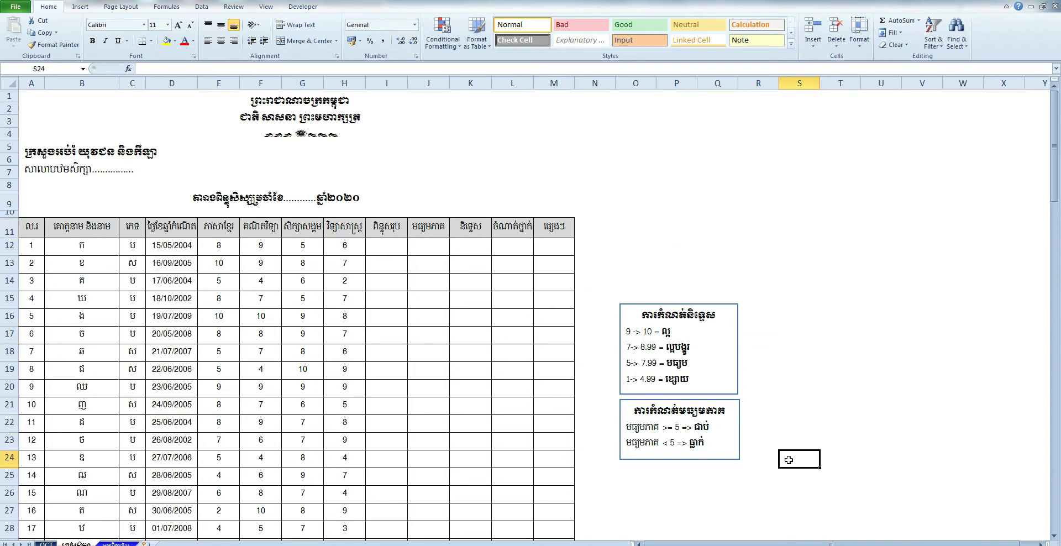
{"action": "left_click", "coordinate": [387, 246]}
Enter =SUM(E12:H12) in I12 to total the first student's four scores.
{"action": "type", "text": "="}
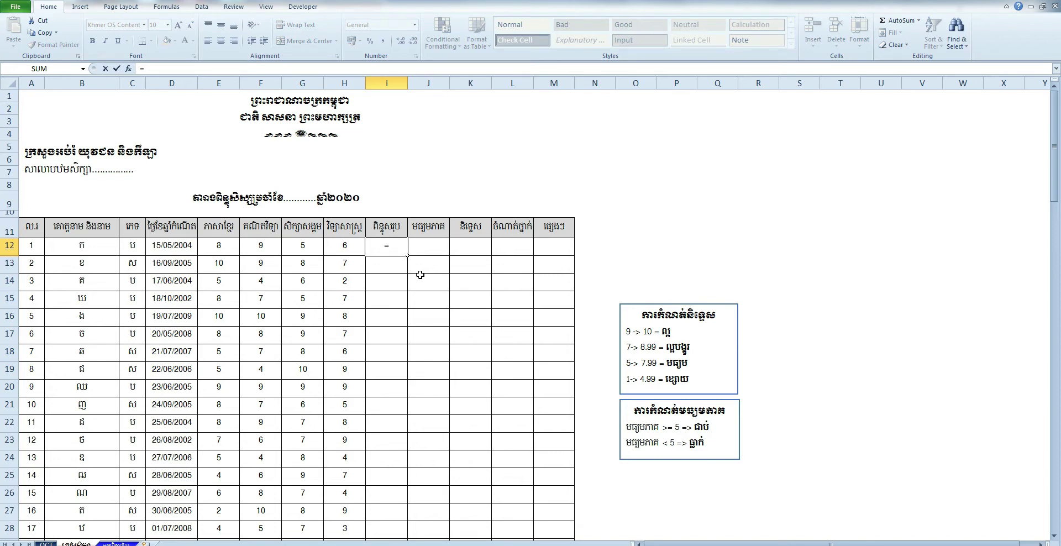
{"action": "type", "text": "sum"}
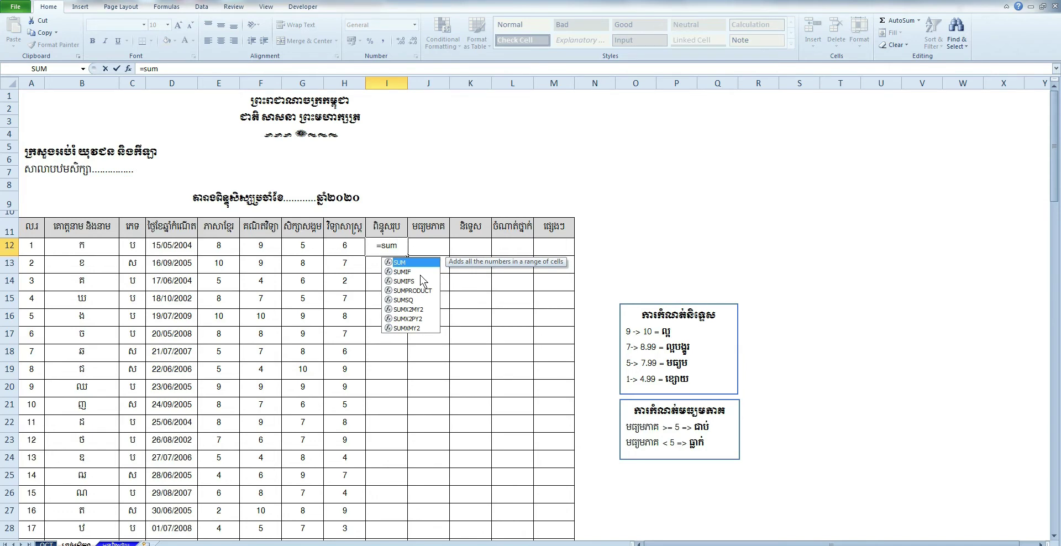
{"action": "type", "text": "("}
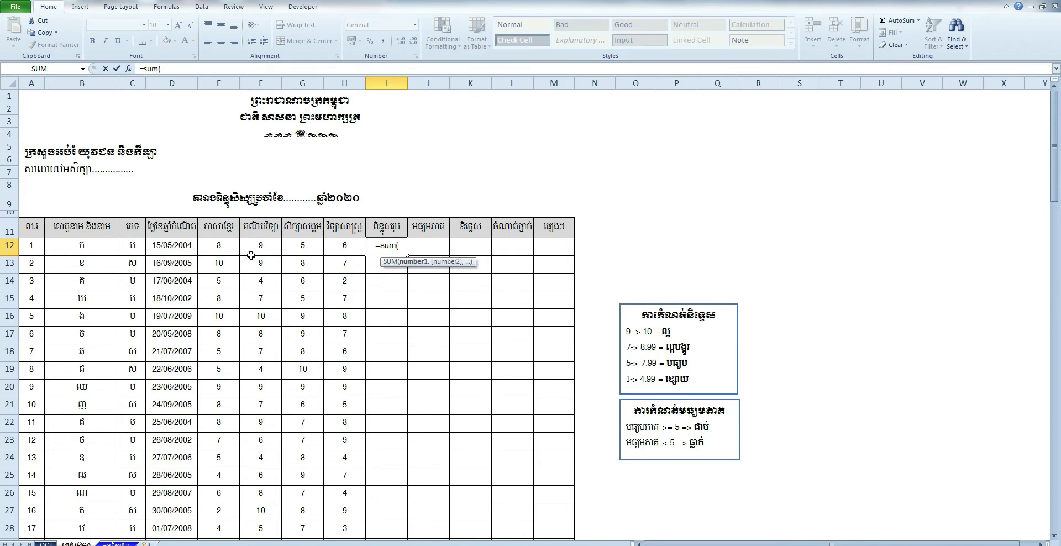
{"action": "left_click", "coordinate": [211, 250]}
{"action": "left_click_drag", "start_coordinate": [212, 250], "coordinate": [346, 249]}
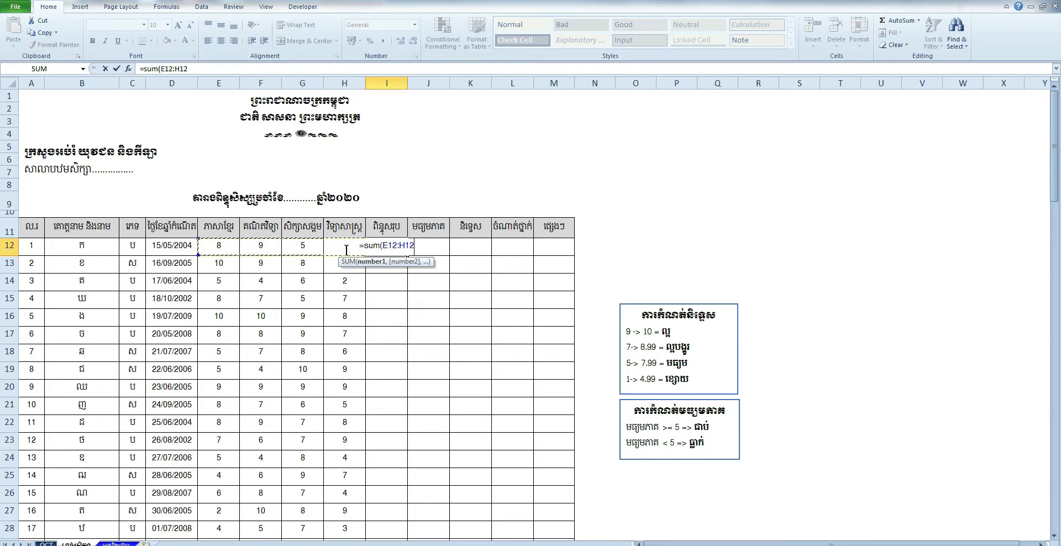
{"action": "type", "text": ")"}
{"action": "key", "text": "Return"}
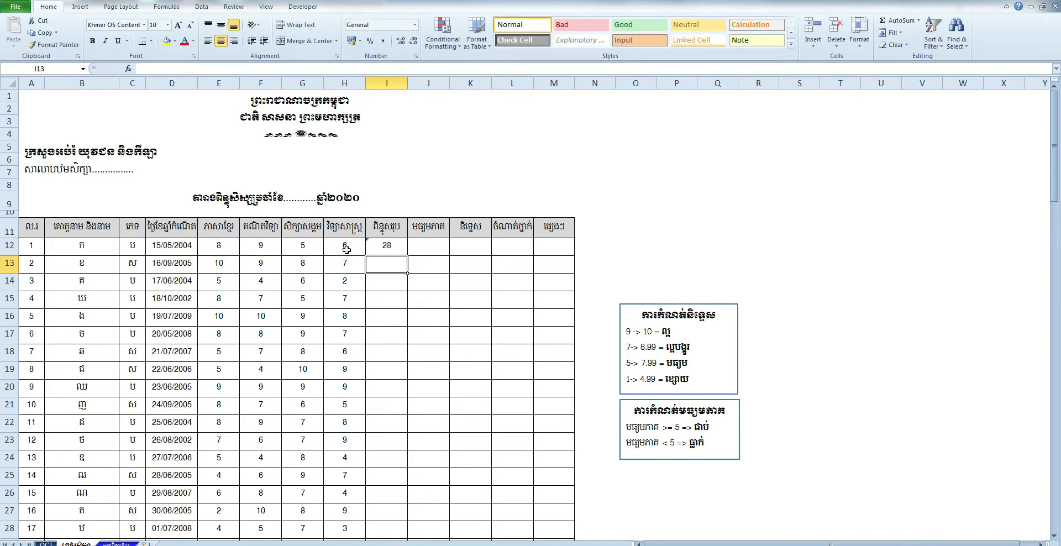
Copy the SUM total down column I to row 31, then begin =AVERAGE in J12.
{"action": "scroll", "coordinate": [453, 391], "scroll_direction": "down", "scroll_amount": 2}
{"action": "left_click", "coordinate": [396, 169]}
{"action": "left_click_drag", "start_coordinate": [407, 180], "coordinate": [392, 465]}
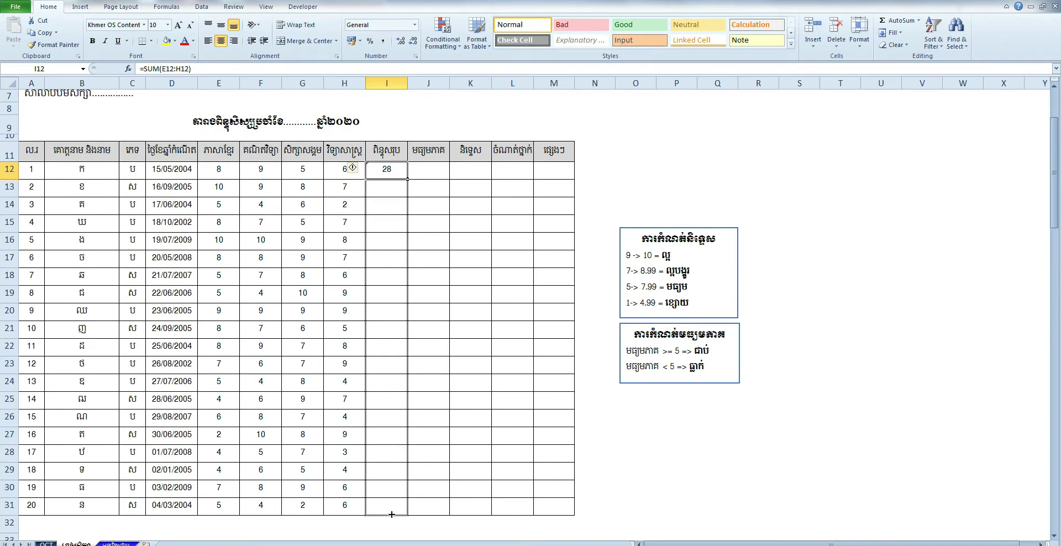
{"action": "left_click_drag", "start_coordinate": [392, 465], "coordinate": [393, 514]}
{"action": "scroll", "coordinate": [467, 350], "scroll_direction": "up", "scroll_amount": 2}
{"action": "left_click", "coordinate": [469, 318]}
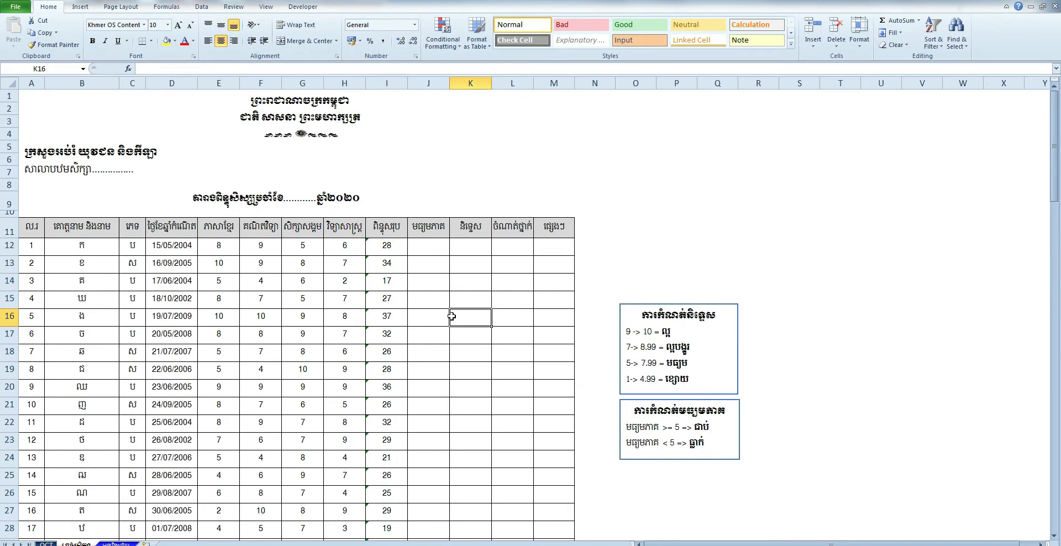
{"action": "scroll", "coordinate": [420, 279], "scroll_direction": "down", "scroll_amount": 2}
{"action": "left_click", "coordinate": [394, 270]}
{"action": "scroll", "coordinate": [394, 270], "scroll_direction": "up", "scroll_amount": 1}
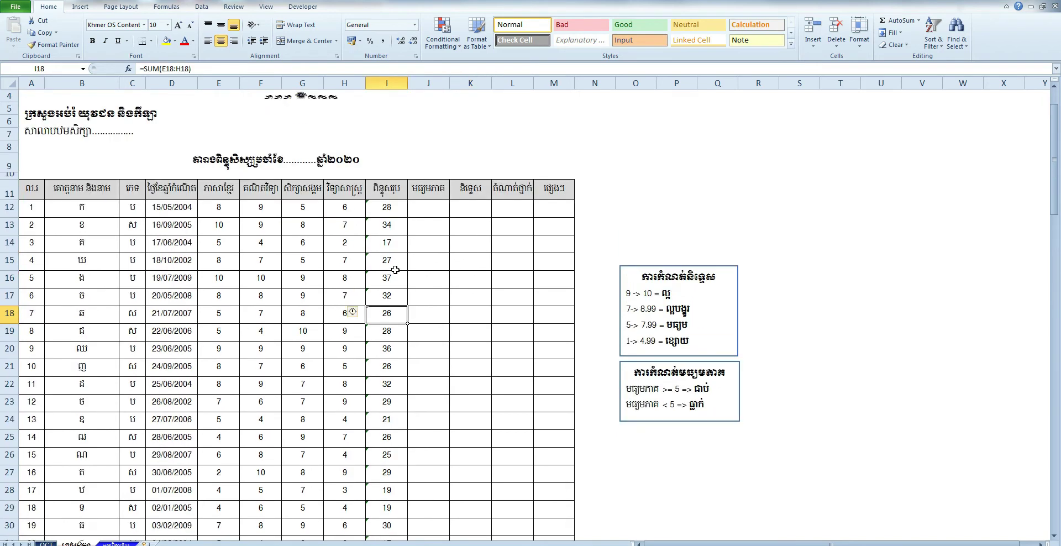
{"action": "left_click", "coordinate": [429, 208]}
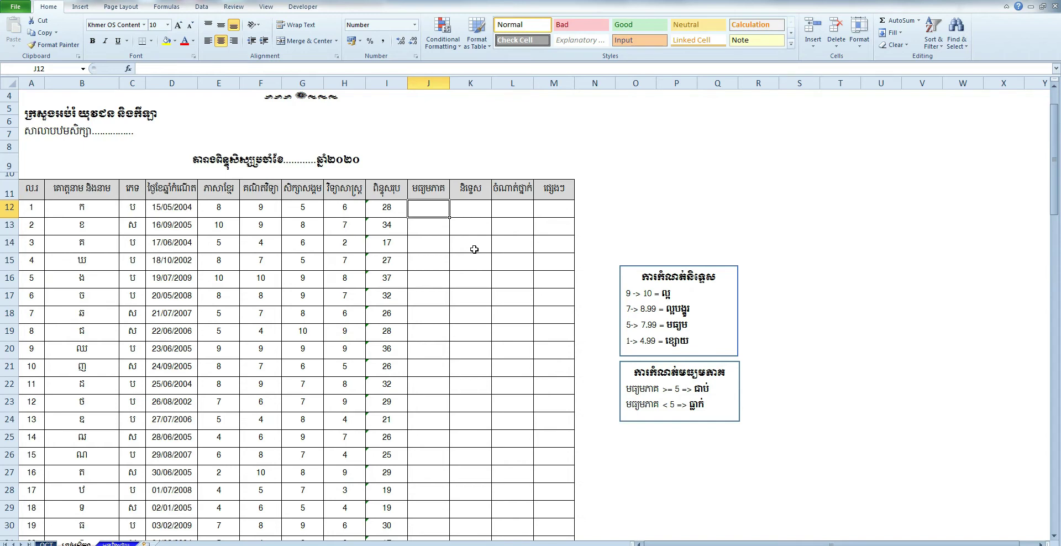
{"action": "type", "text": "="}
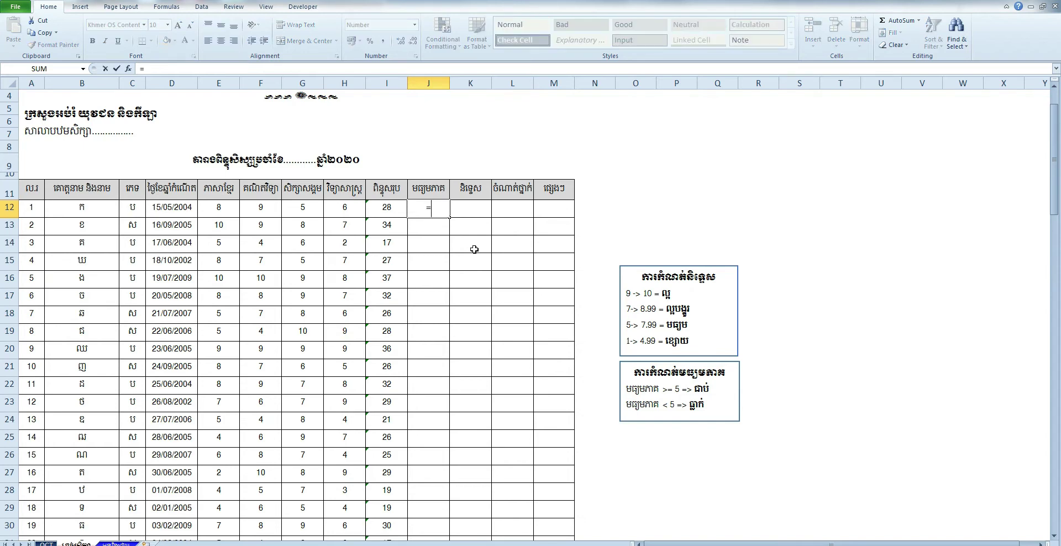
{"action": "type", "text": "a"}
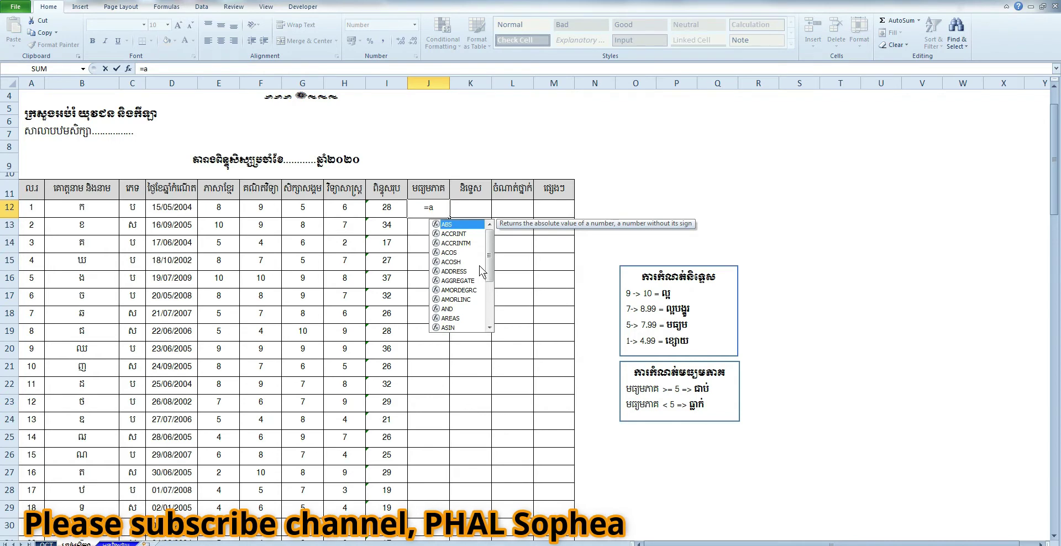
{"action": "type", "text": "ver"}
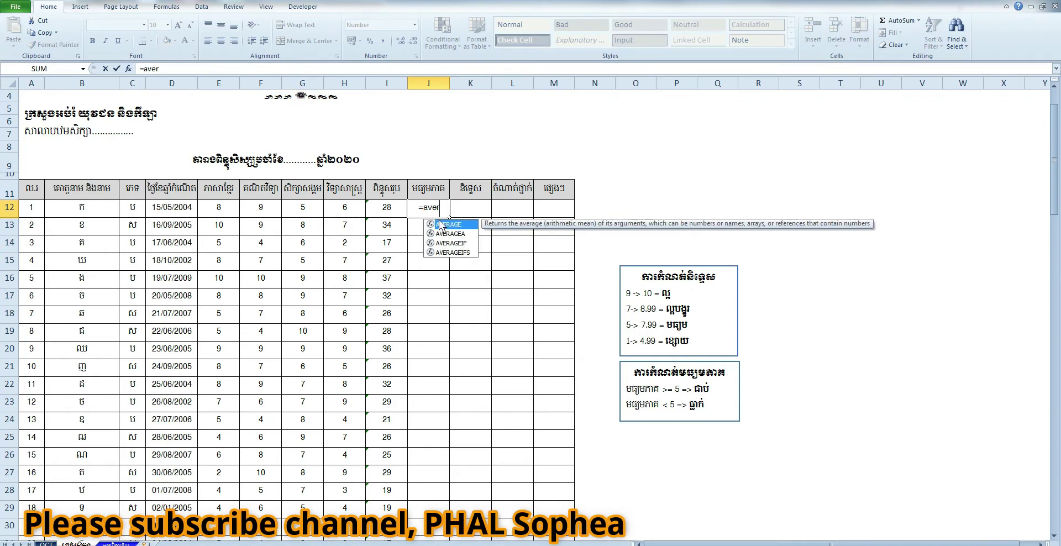
Complete J12 as =AVERAGE(E12:H12), showing 7.00, and reselect it.
{"action": "double_click", "coordinate": [442, 225]}
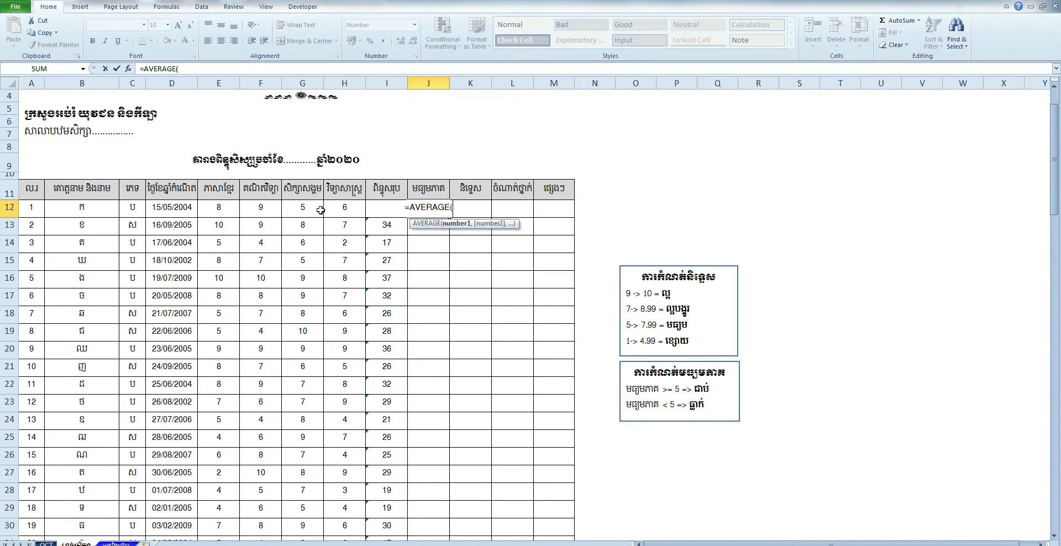
{"action": "left_click_drag", "start_coordinate": [219, 209], "coordinate": [343, 209]}
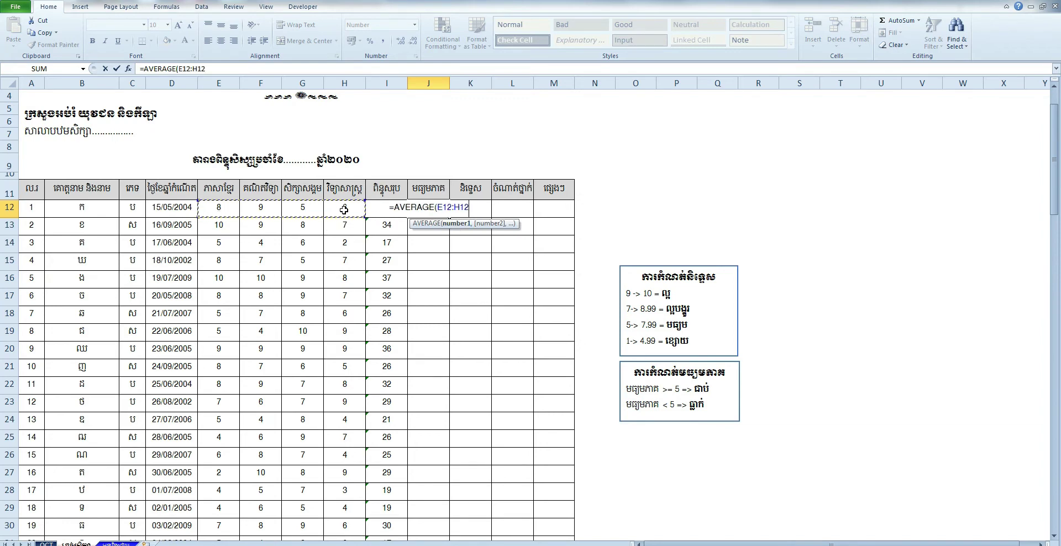
{"action": "type", "text": ")"}
{"action": "key", "text": "Return"}
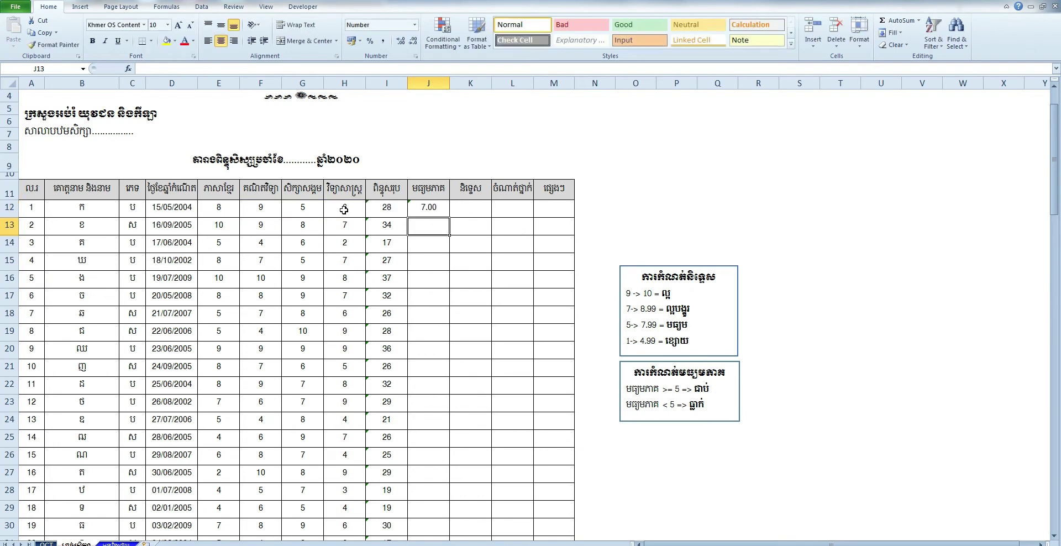
{"action": "left_click", "coordinate": [427, 207]}
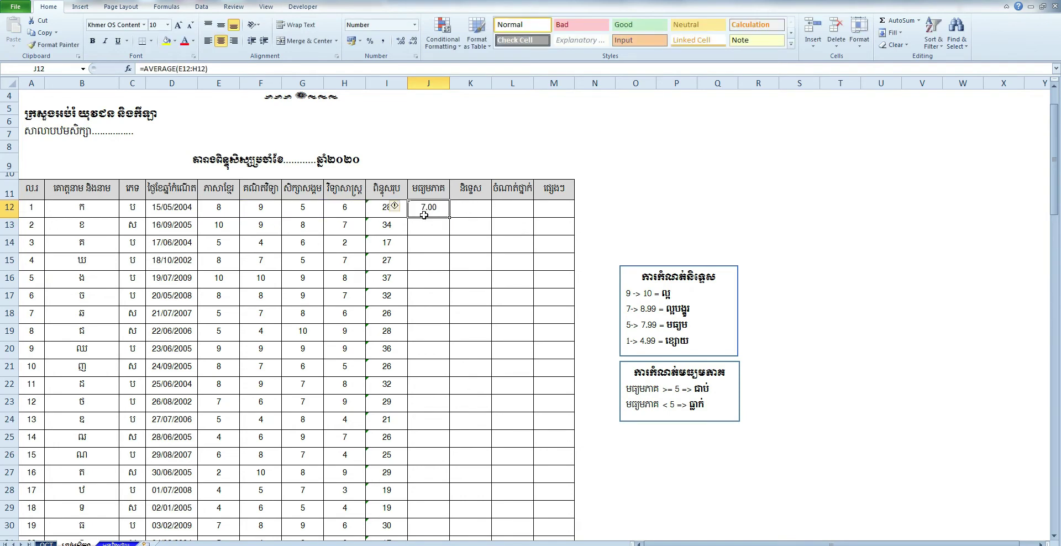
{"action": "scroll", "coordinate": [420, 219], "scroll_direction": "down", "scroll_amount": 1}
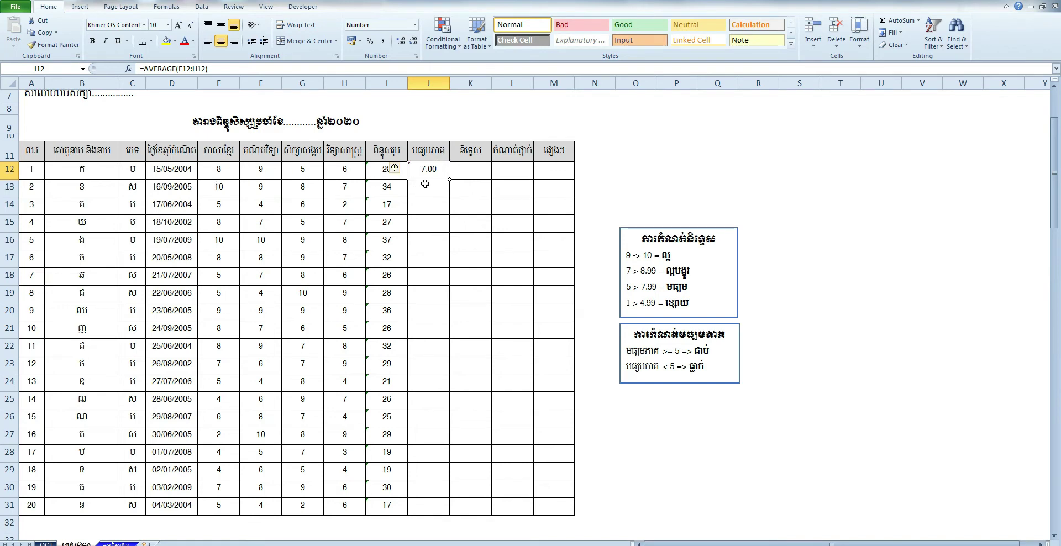
Fill the AVERAGE formula from J12 down to J31, ending at 4.25.
{"action": "left_click_drag", "start_coordinate": [450, 178], "coordinate": [470, 509]}
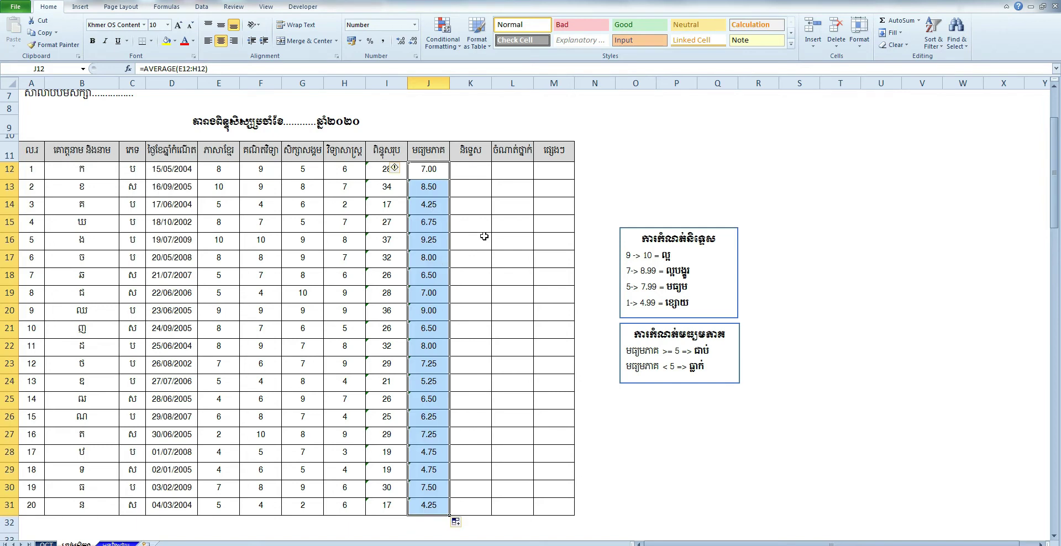
{"action": "scroll", "coordinate": [442, 270], "scroll_direction": "up", "scroll_amount": 1}
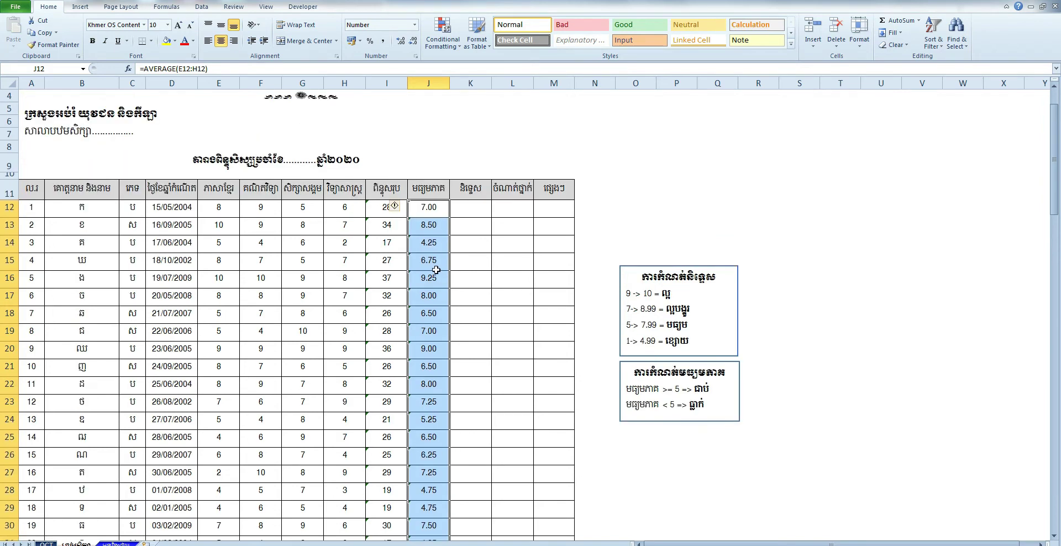
{"action": "left_click", "coordinate": [469, 213]}
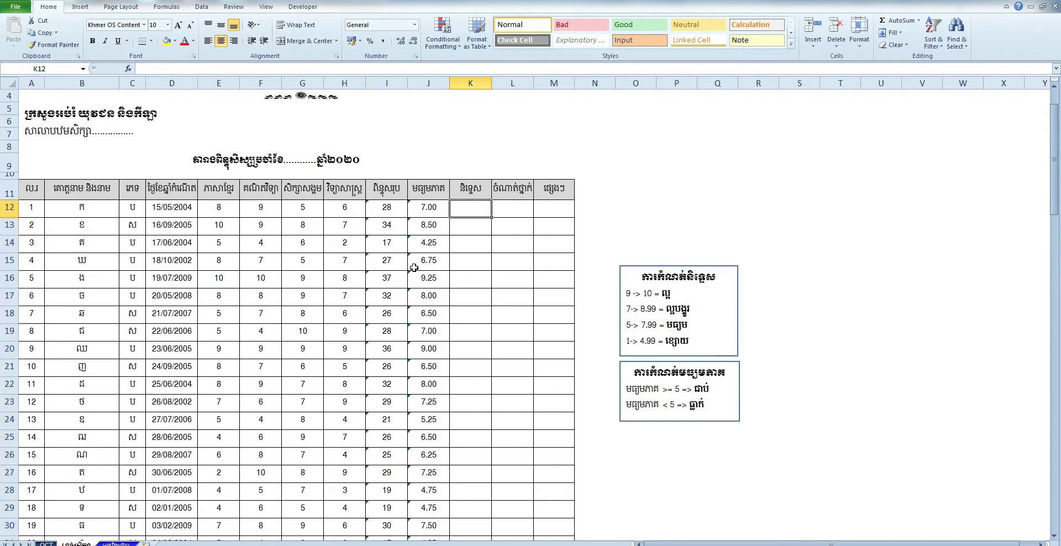
{"action": "left_click", "coordinate": [502, 209]}
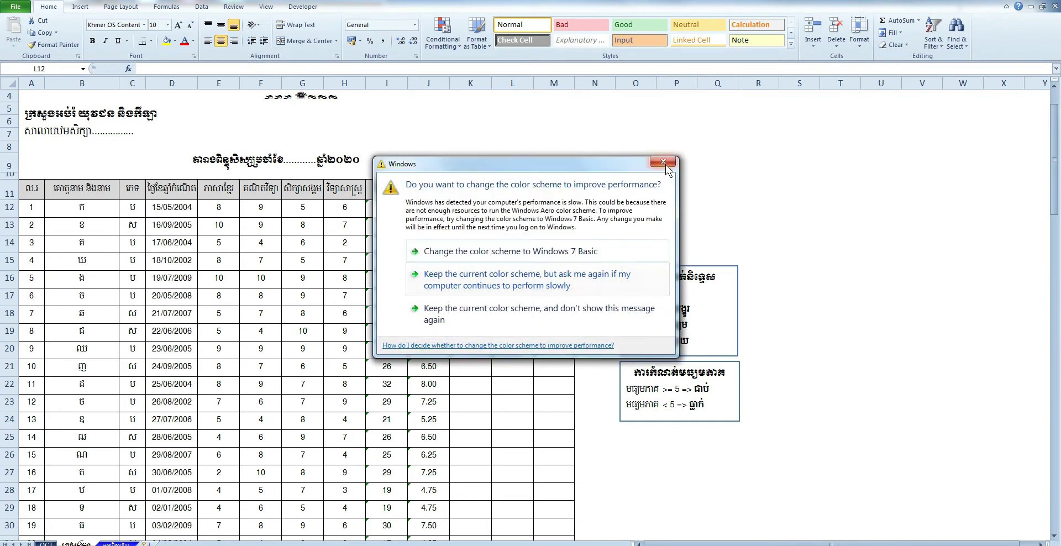
Dismiss the colour-scheme prompt, look at the grading criteria box unchanged, and return to K12.
{"action": "left_click", "coordinate": [656, 164]}
{"action": "left_click", "coordinate": [671, 296]}
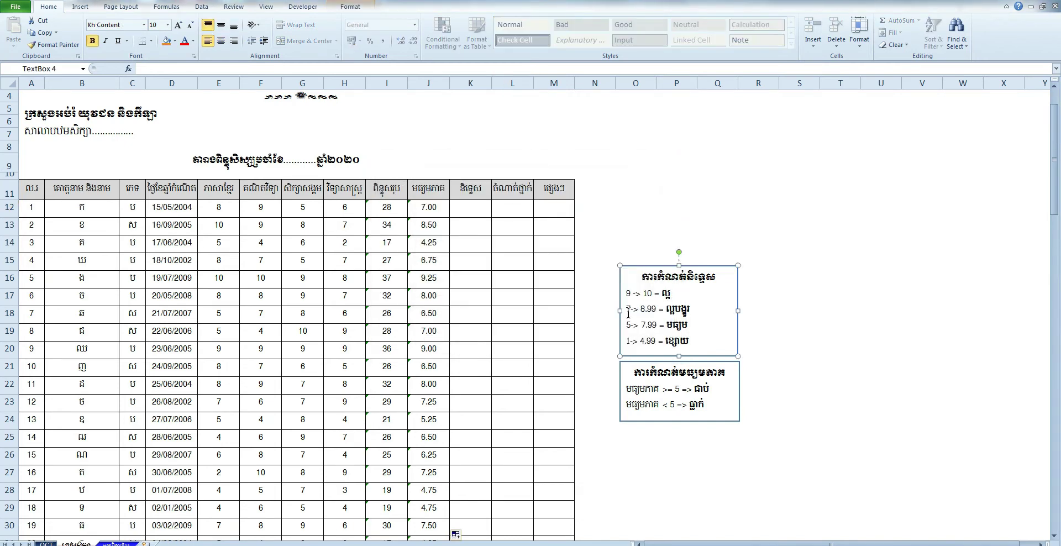
{"action": "left_click", "coordinate": [683, 314]}
{"action": "left_click", "coordinate": [796, 309]}
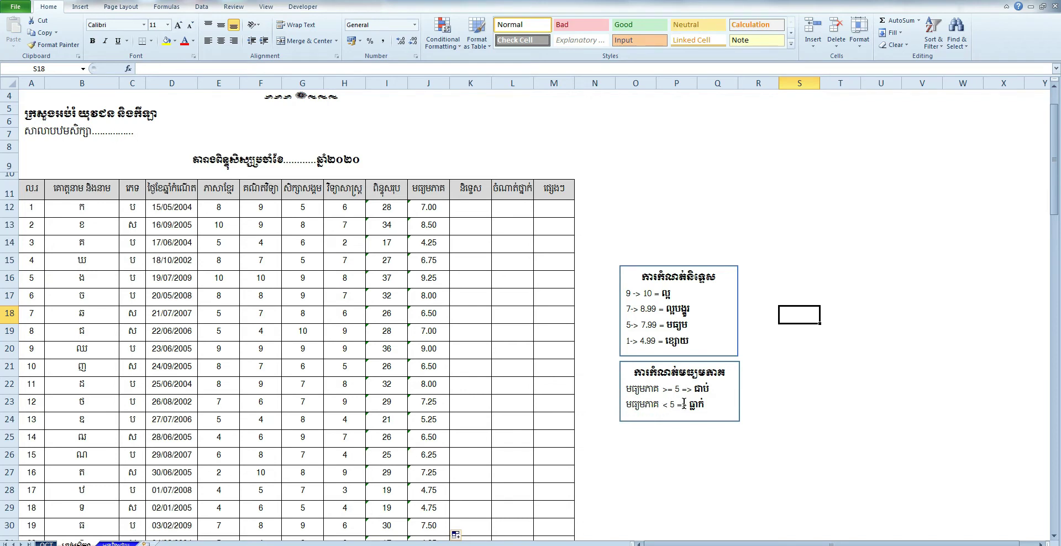
{"action": "left_click_drag", "start_coordinate": [802, 396], "coordinate": [808, 381]}
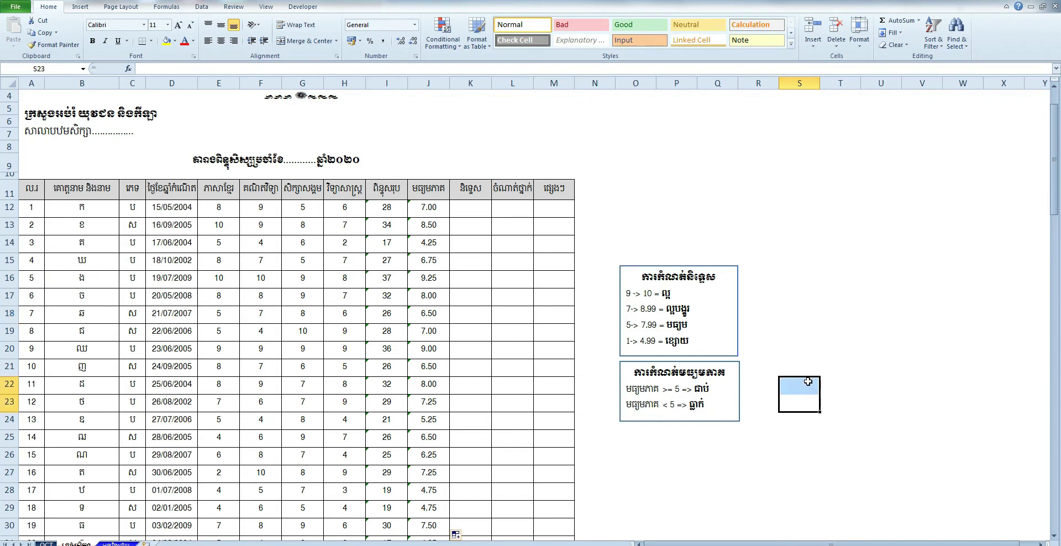
{"action": "left_click", "coordinate": [764, 164]}
{"action": "left_click", "coordinate": [467, 212]}
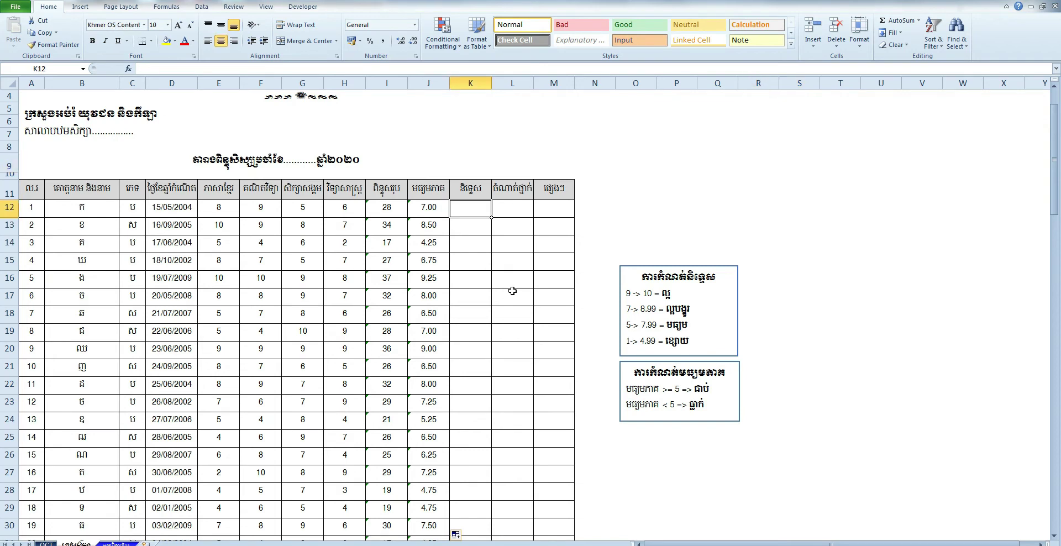
Start K12's grade formula as =if(J12>=9,"ល្អ", followed by a nested if(.
{"action": "type", "text": "="}
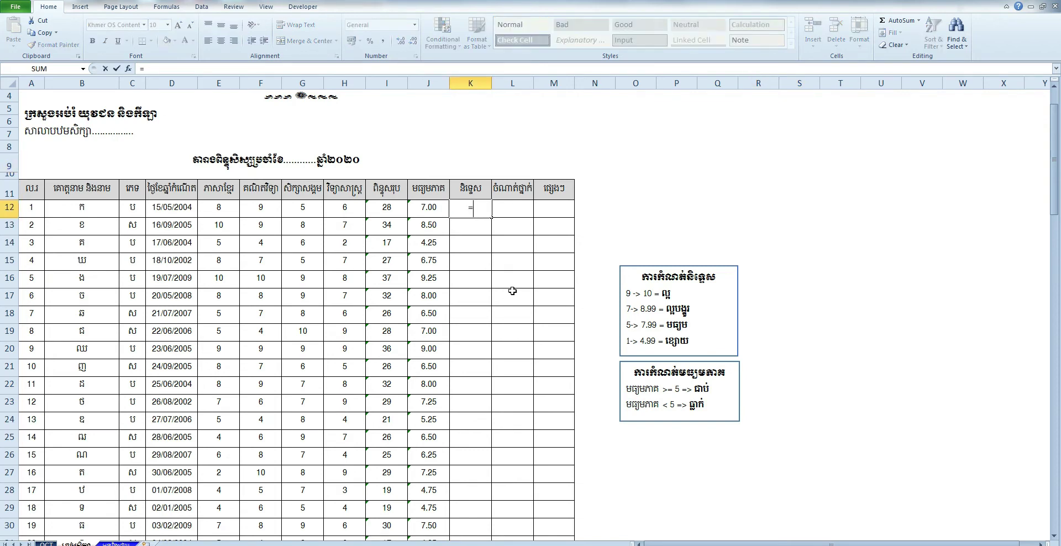
{"action": "type", "text": "if"}
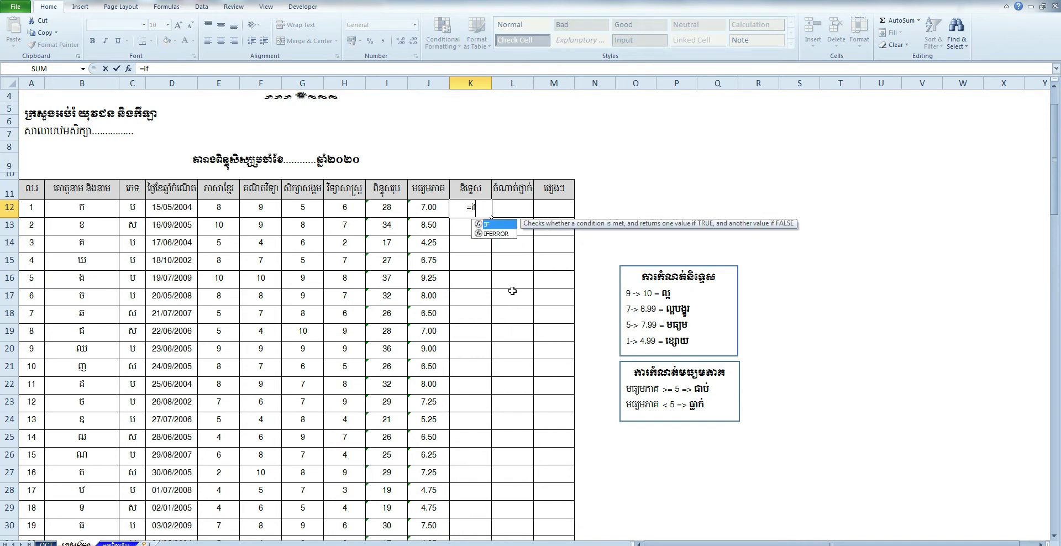
{"action": "type", "text": "("}
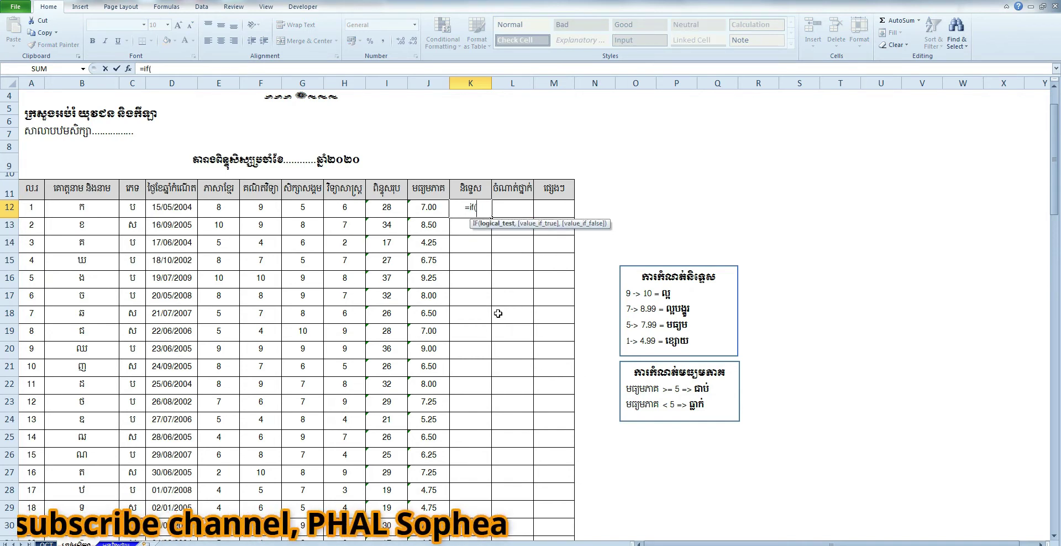
{"action": "left_click", "coordinate": [430, 209]}
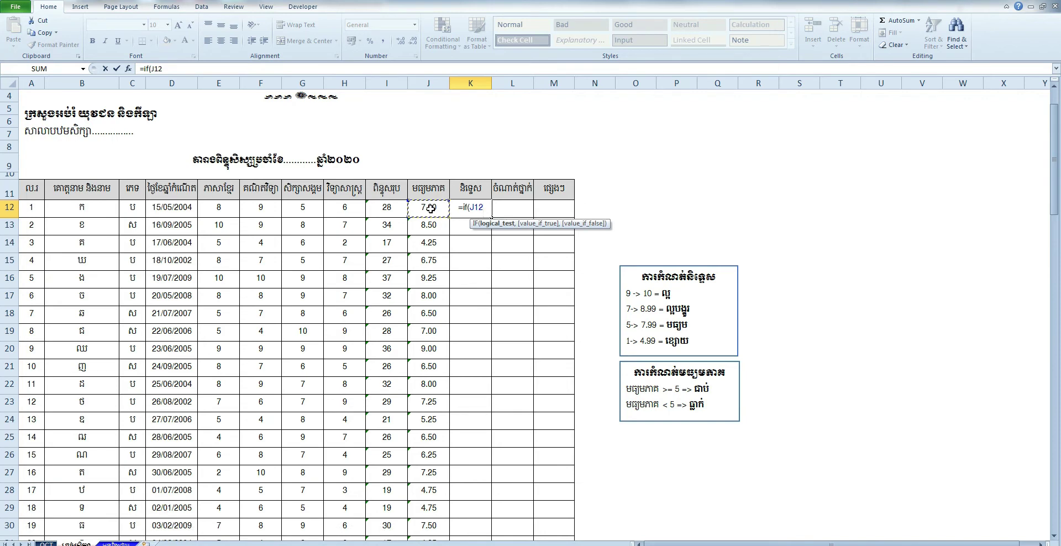
{"action": "type", "text": ">="}
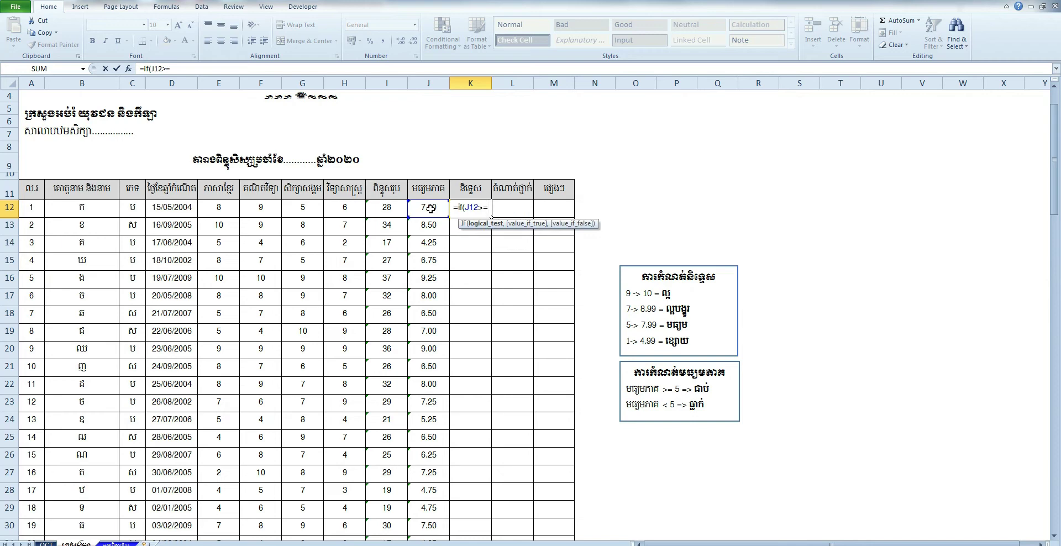
{"action": "type", "text": "9"}
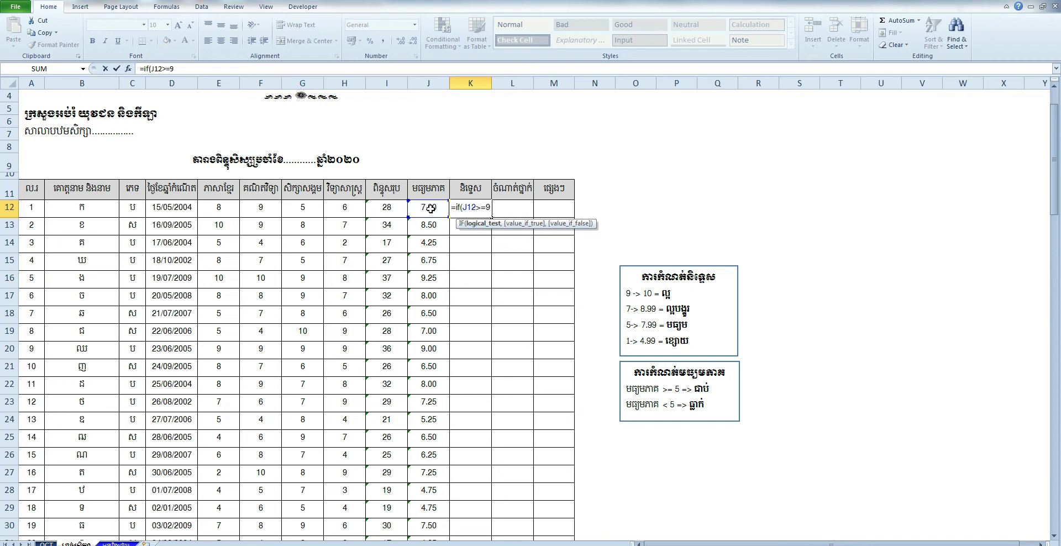
{"action": "type", "text": ","}
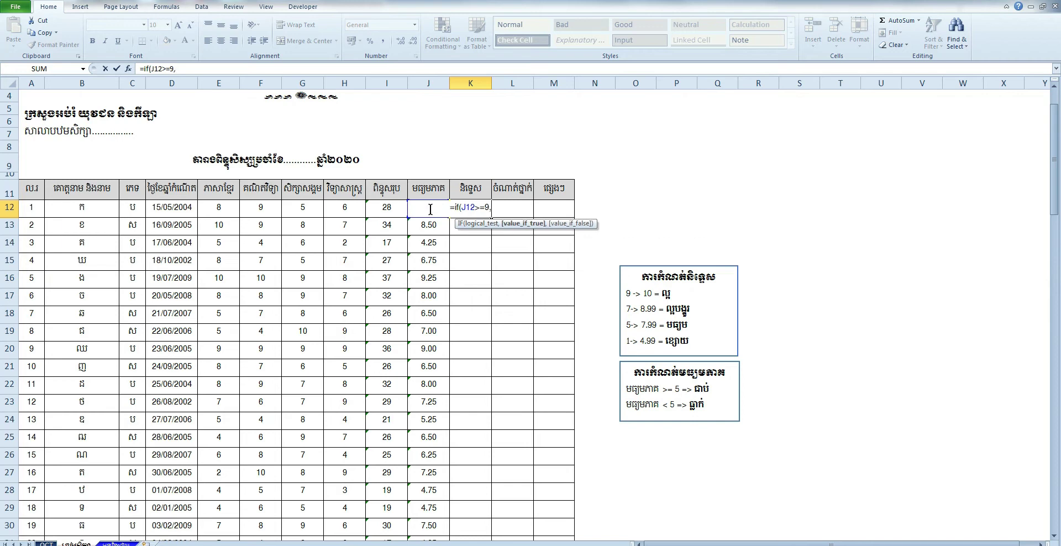
{"action": "type", "text": "\"\""}
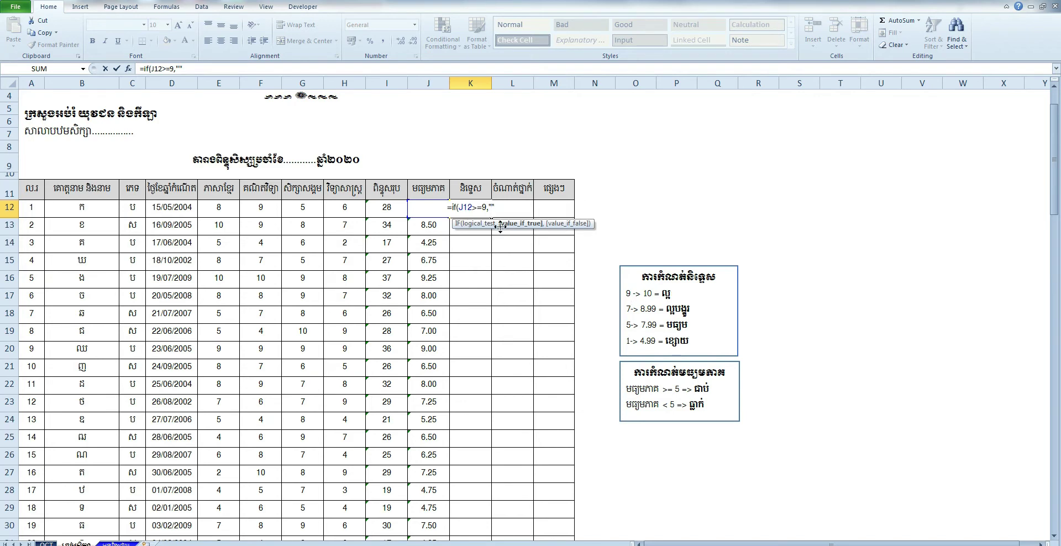
{"action": "type", "text": "ល្អ"}
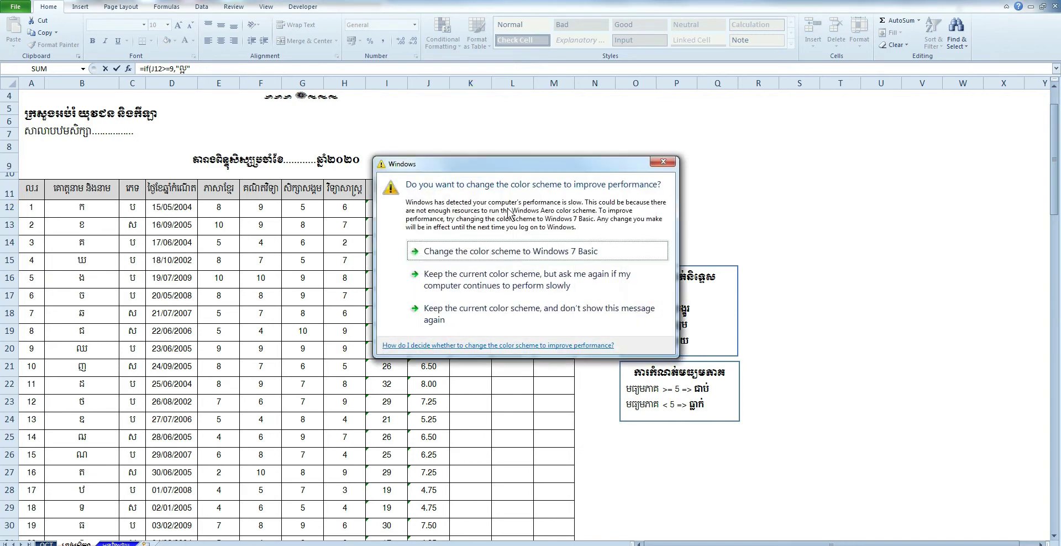
{"action": "left_click", "coordinate": [658, 164]}
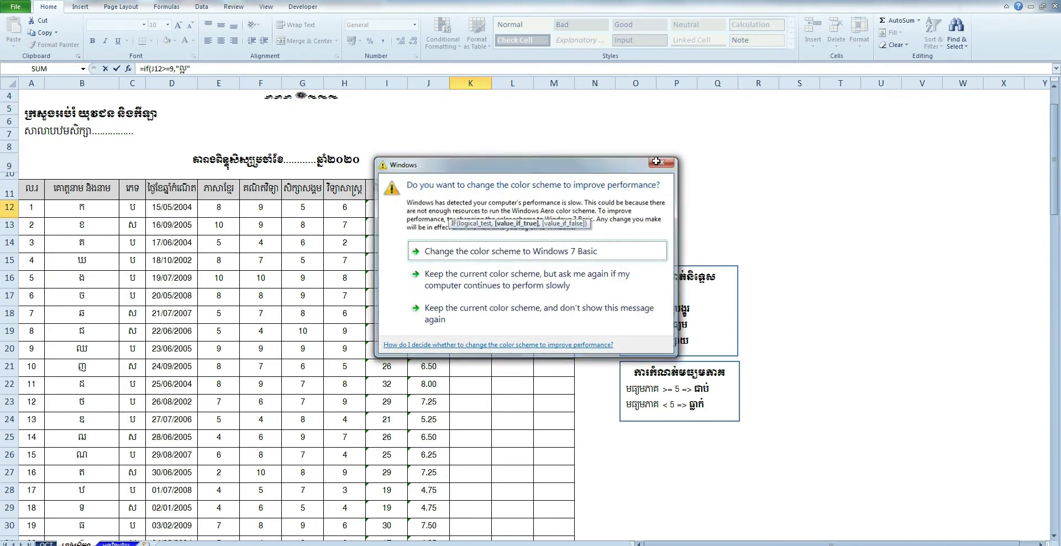
{"action": "type", "text": "ុំ"}
{"action": "key", "text": "BackSpace"}
{"action": "key", "text": "BackSpace"}
{"action": "type", "text": ","}
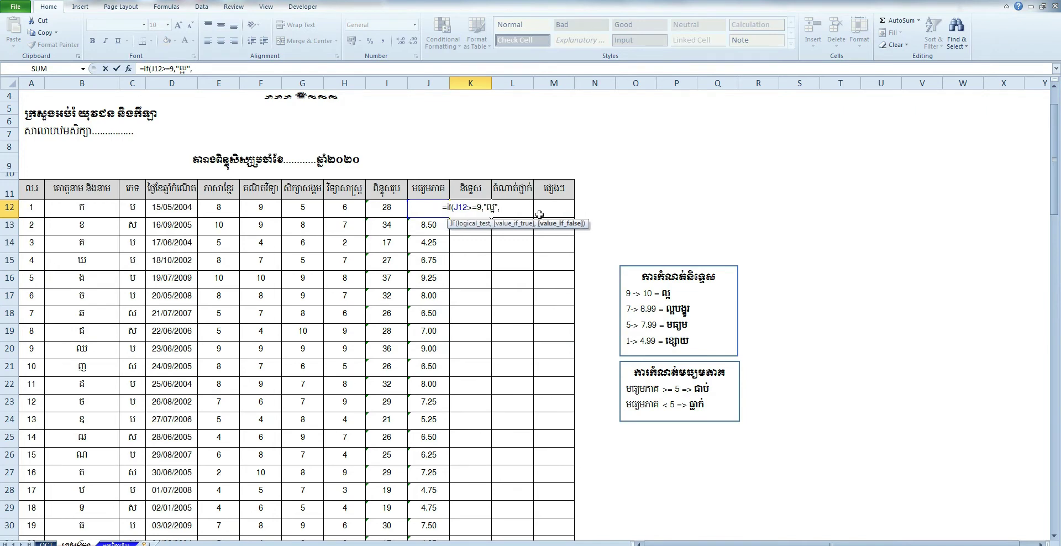
{"action": "type", "text": "if"}
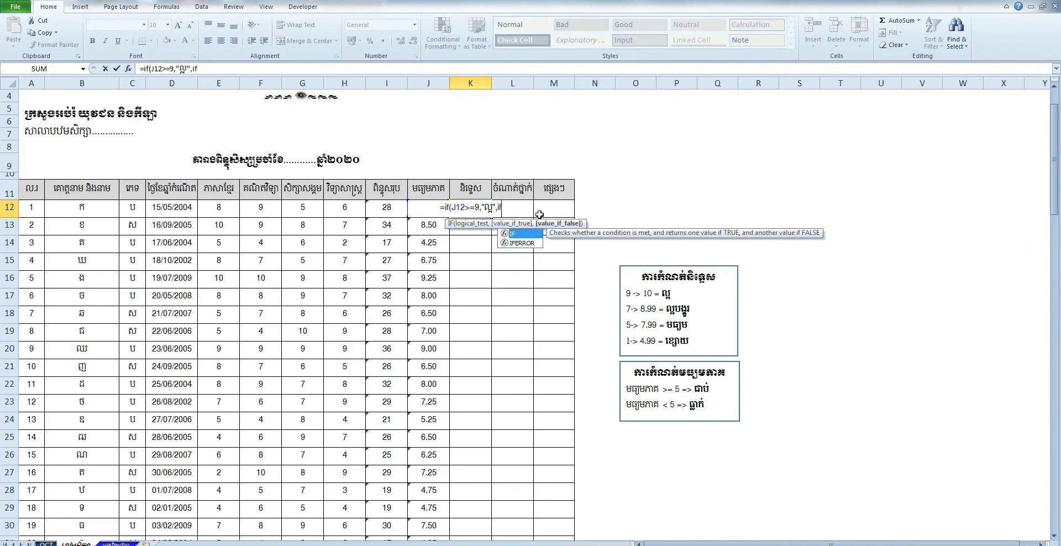
{"action": "type", "text": "("}
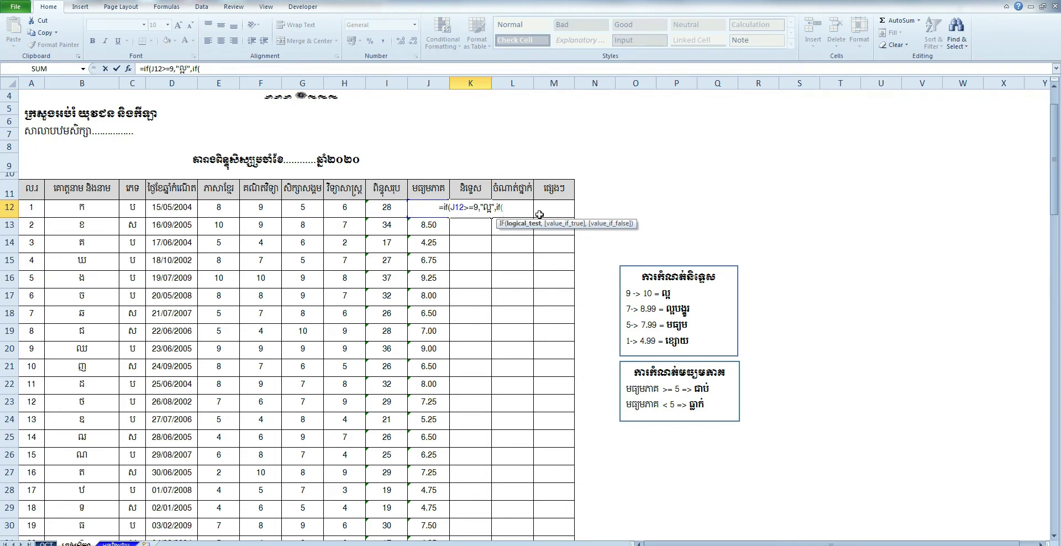
Add the second test J12>=7 returning "ល្អបង្គួរ" to K12's nested IF.
{"action": "type", "text": "J"}
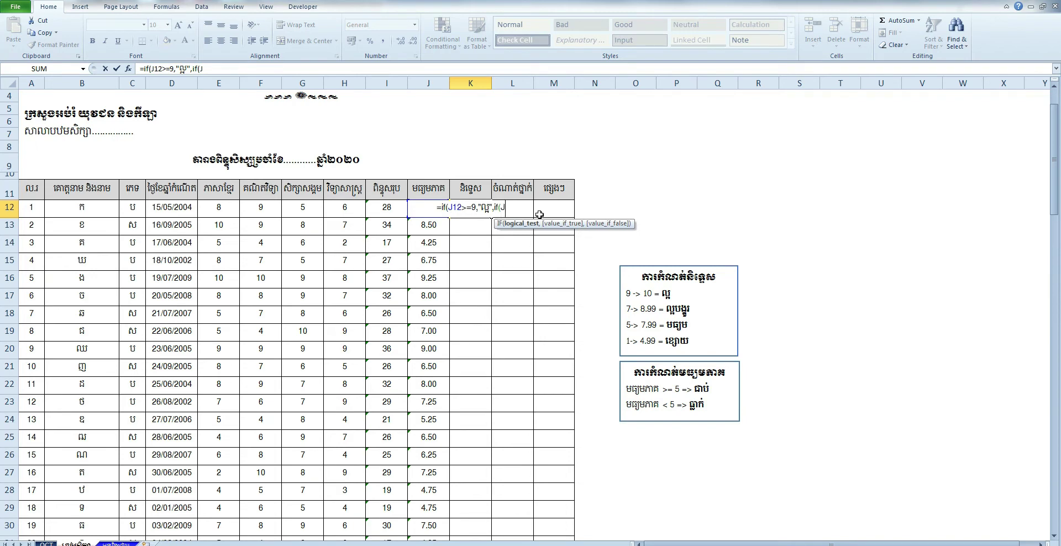
{"action": "type", "text": "12"}
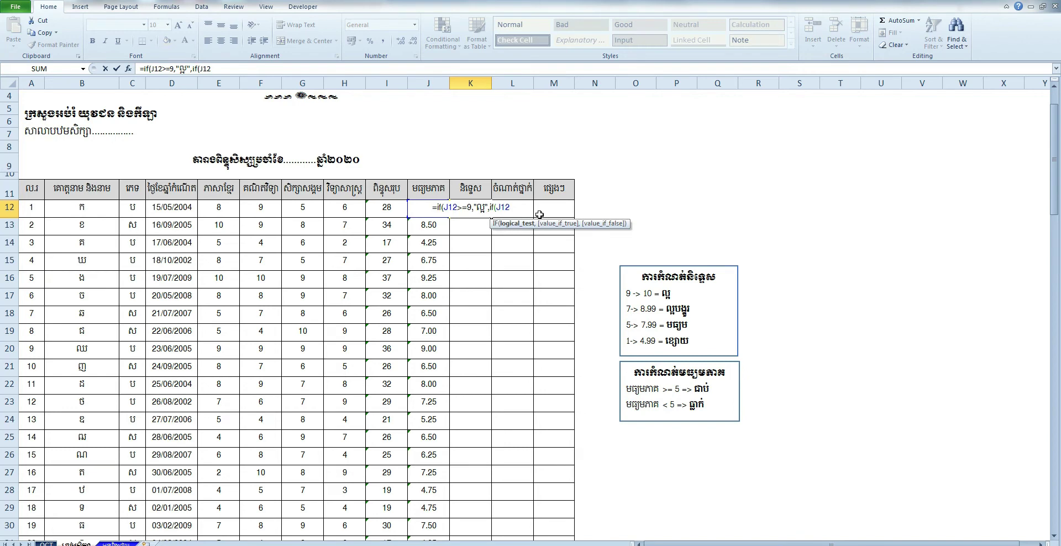
{"action": "type", "text": ">"}
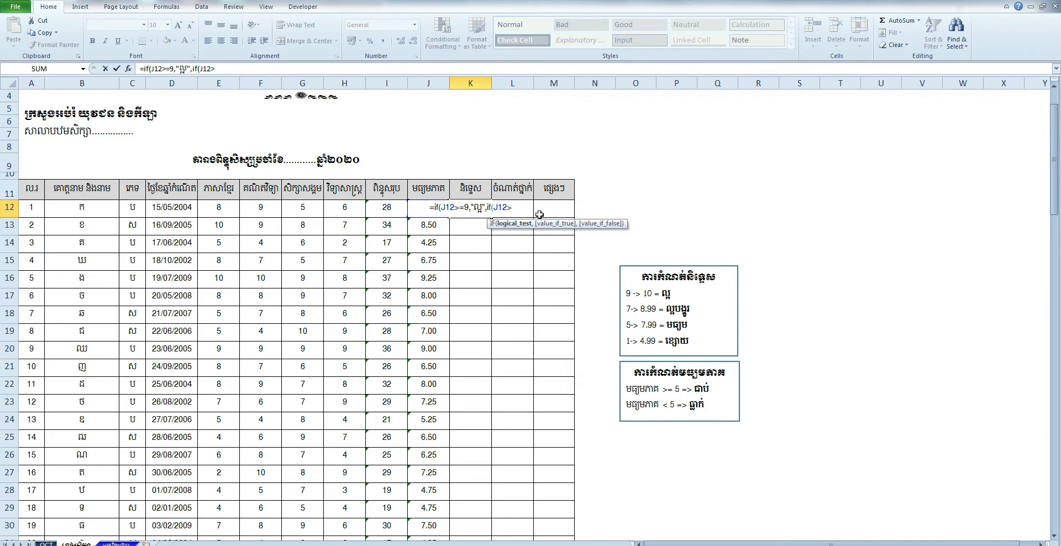
{"action": "type", "text": "="}
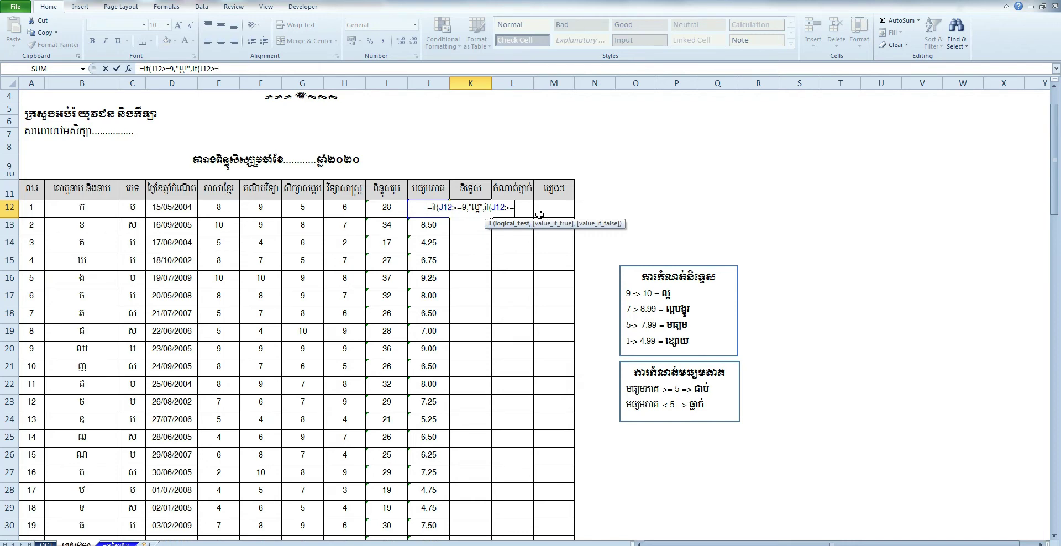
{"action": "type", "text": "7"}
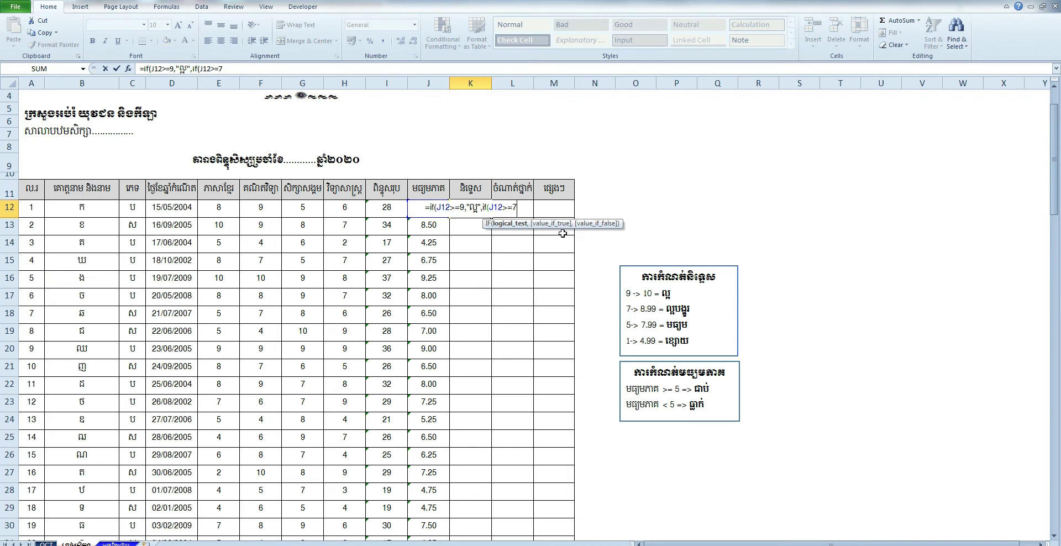
{"action": "type", "text": ","}
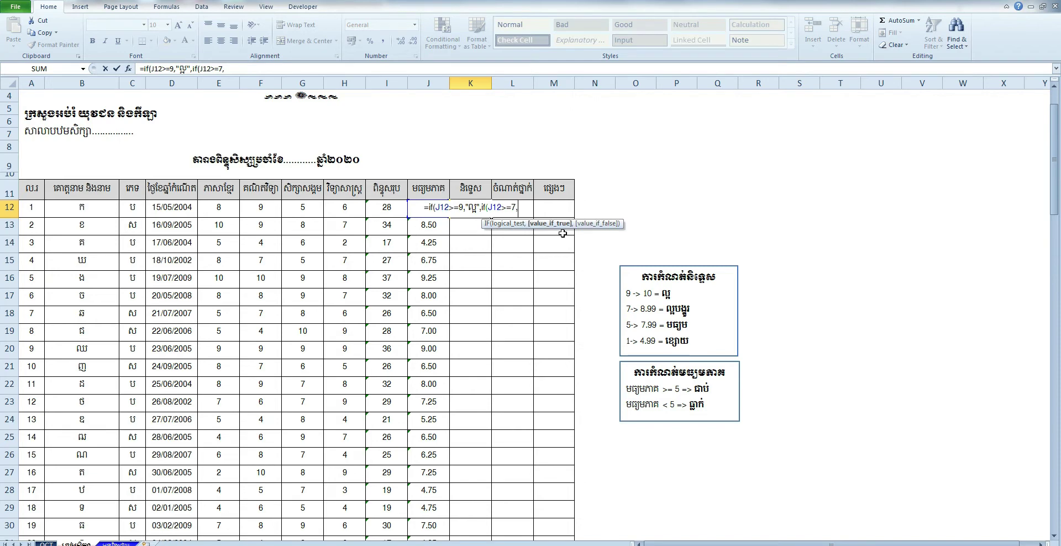
{"action": "type", "text": "\"\""}
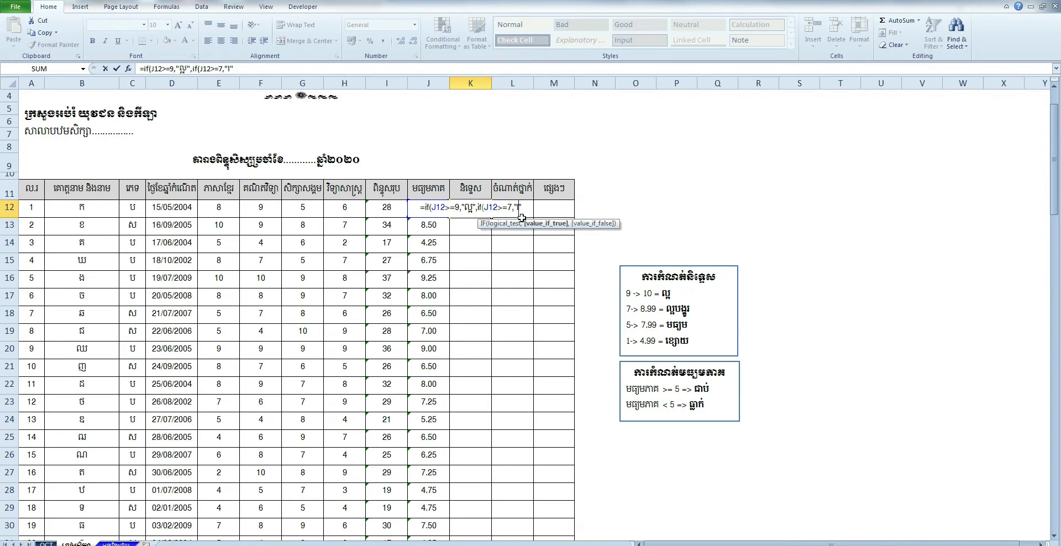
{"action": "type", "text": "ល្អ"}
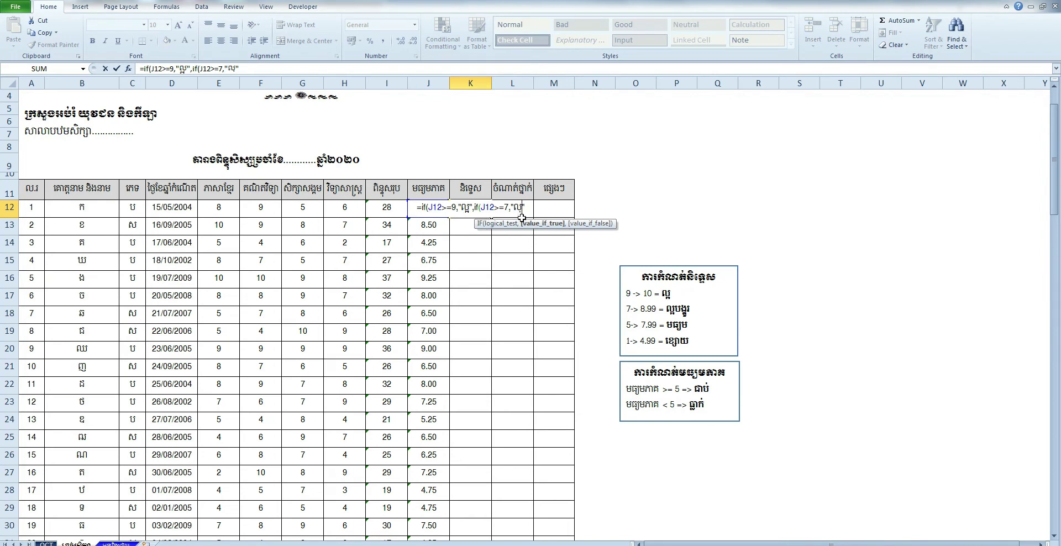
{"action": "type", "text": "បង្គ"}
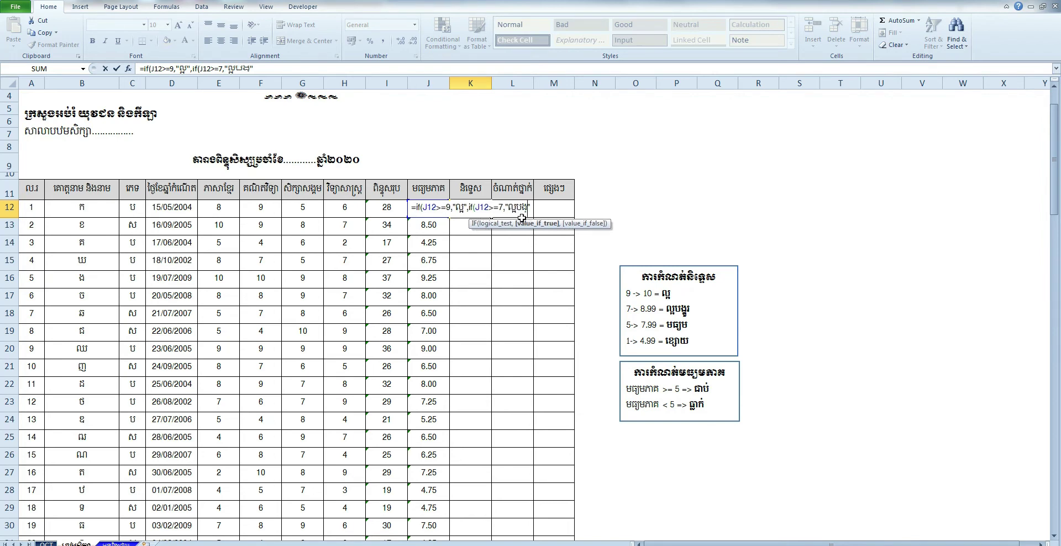
{"action": "type", "text": "ួរ"}
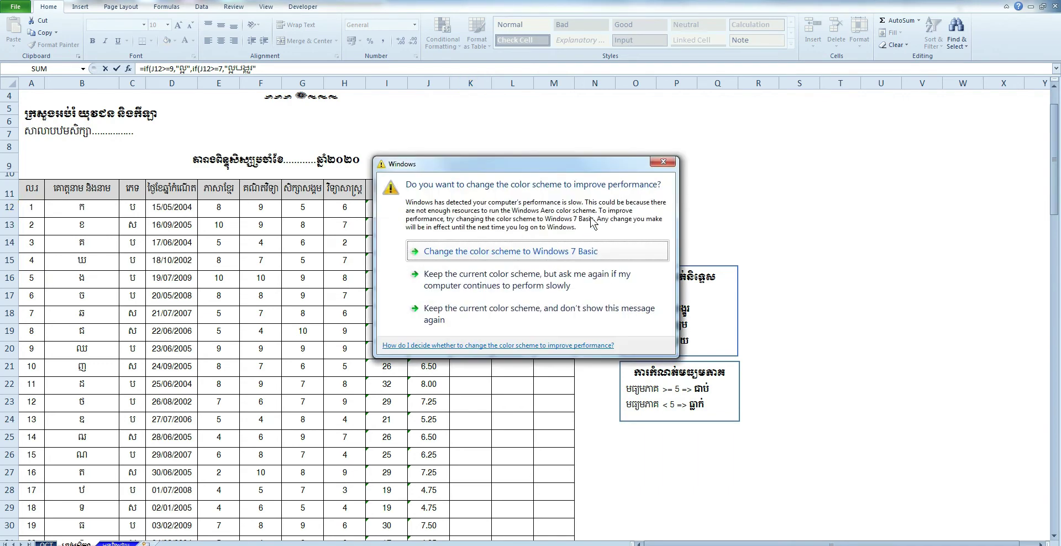
{"action": "left_click", "coordinate": [661, 162]}
Extend K12 with if(j12>=5,"មធ្យម", and begin a fourth IF on j12.
{"action": "type", "text": ","}
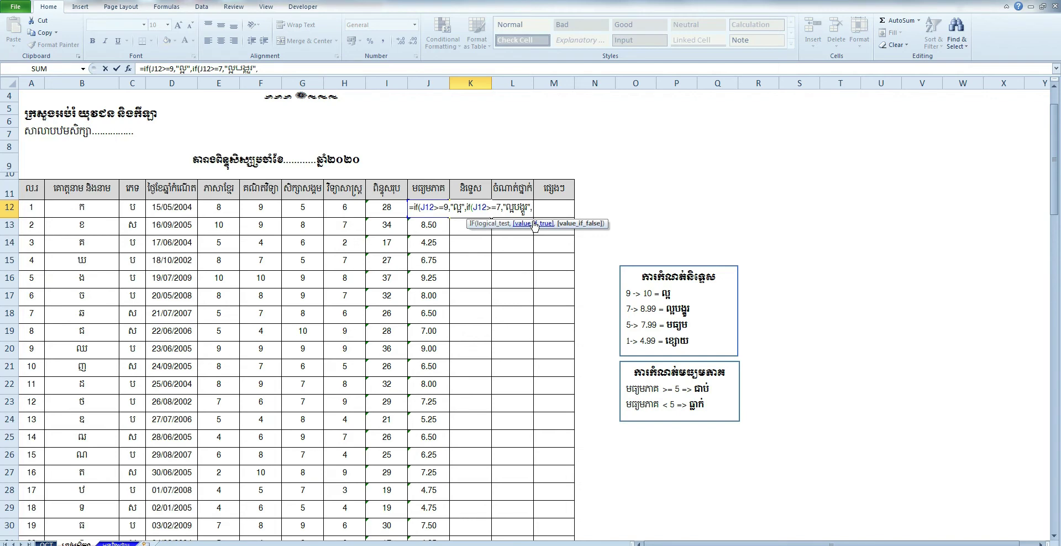
{"action": "type", "text": "if"}
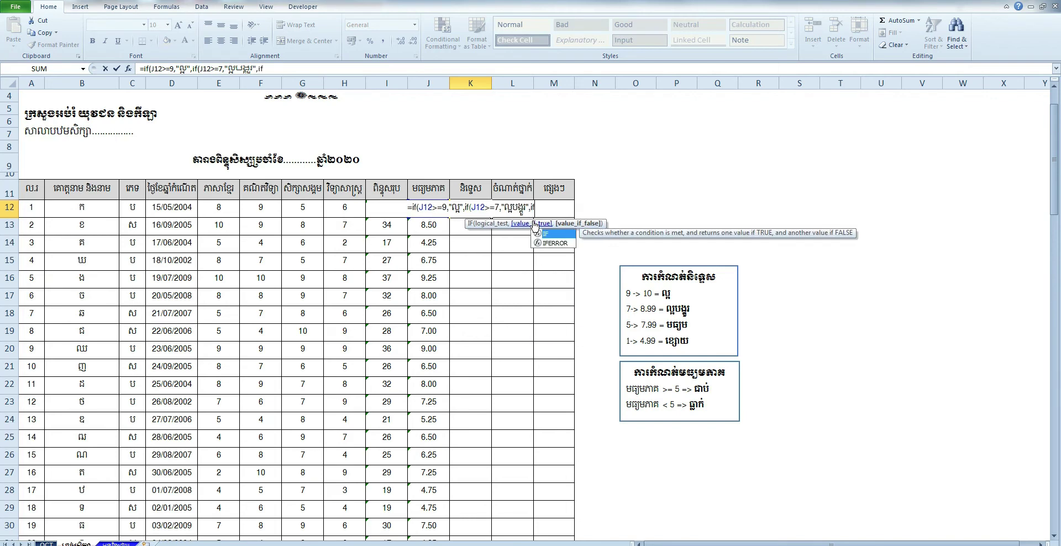
{"action": "type", "text": "("}
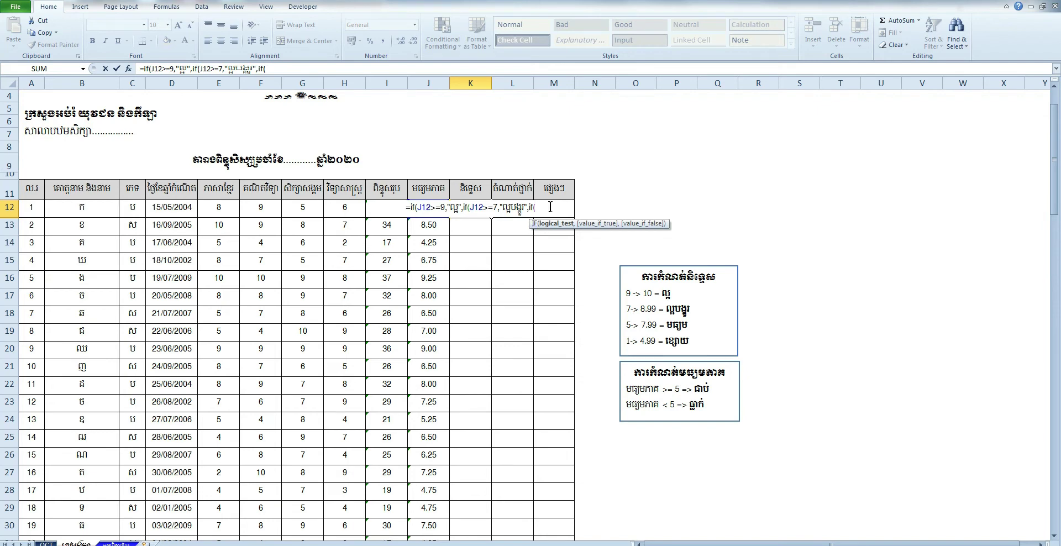
{"action": "type", "text": "j12"}
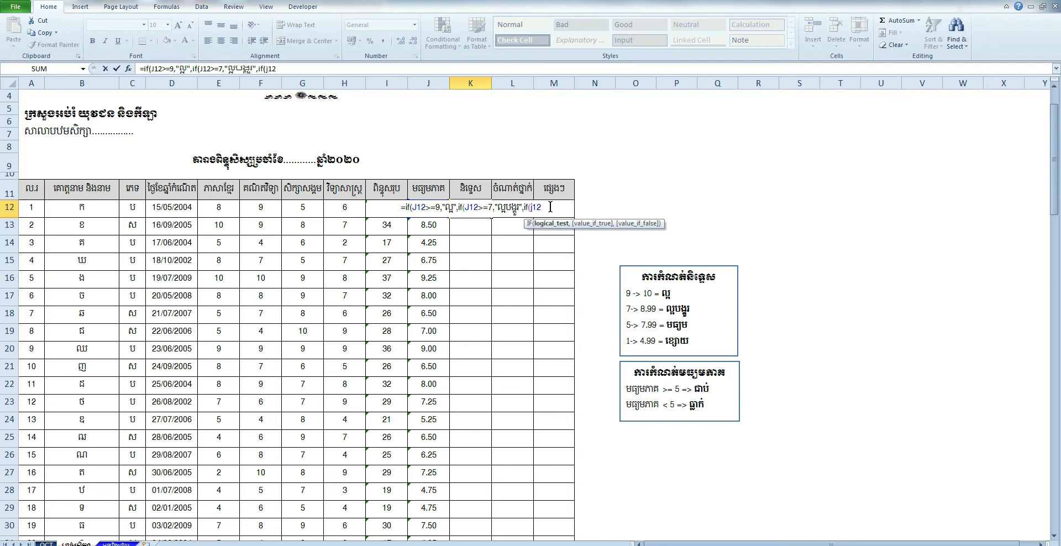
{"action": "type", "text": ">"}
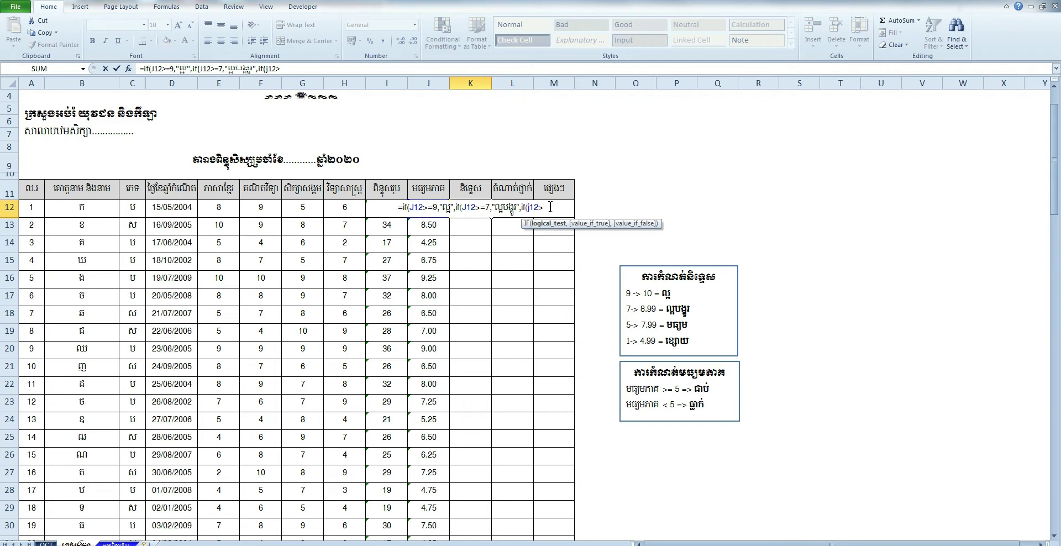
{"action": "type", "text": "="}
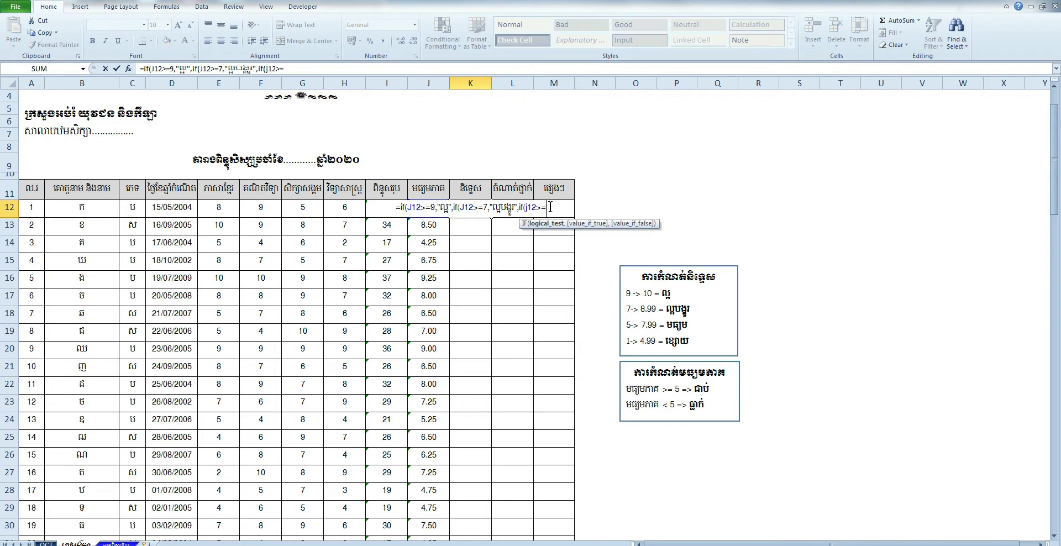
{"action": "type", "text": "5"}
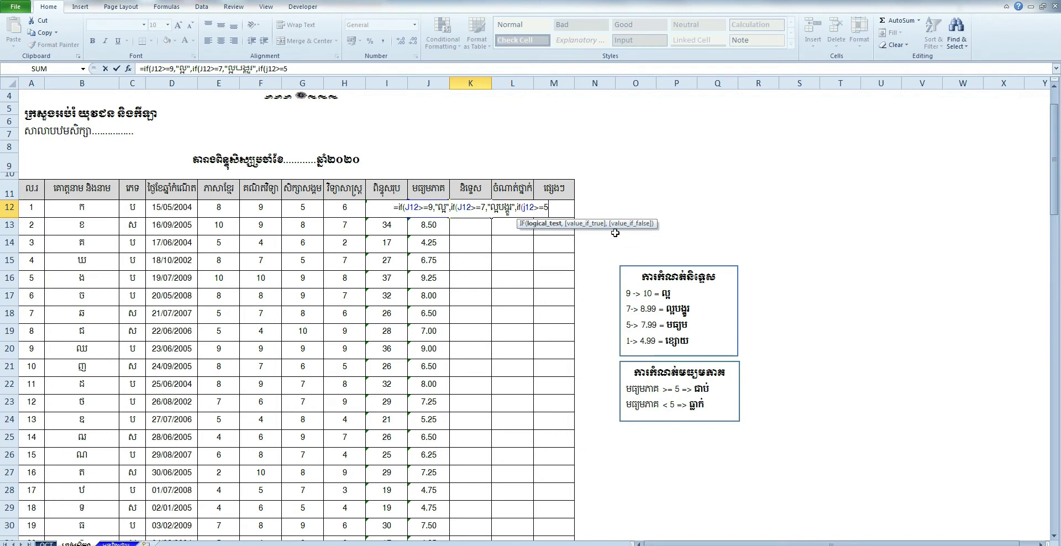
{"action": "type", "text": ","}
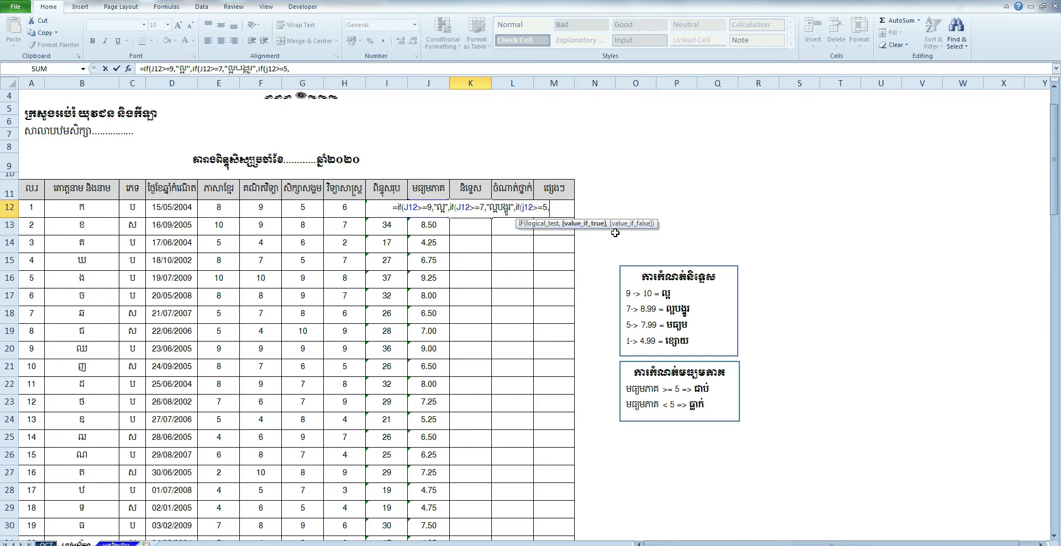
{"action": "type", "text": "\"\""}
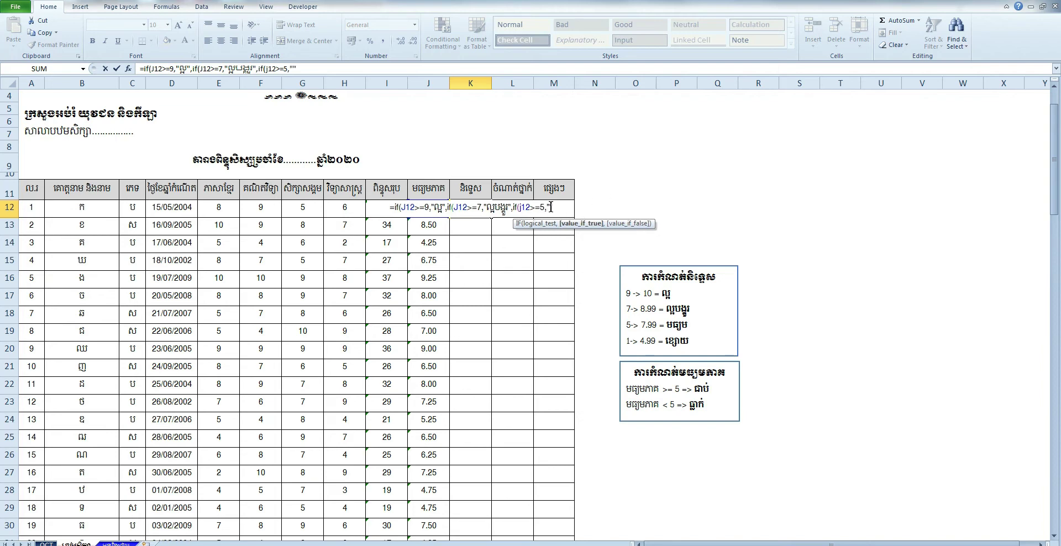
{"action": "type", "text": "មធ្យម"}
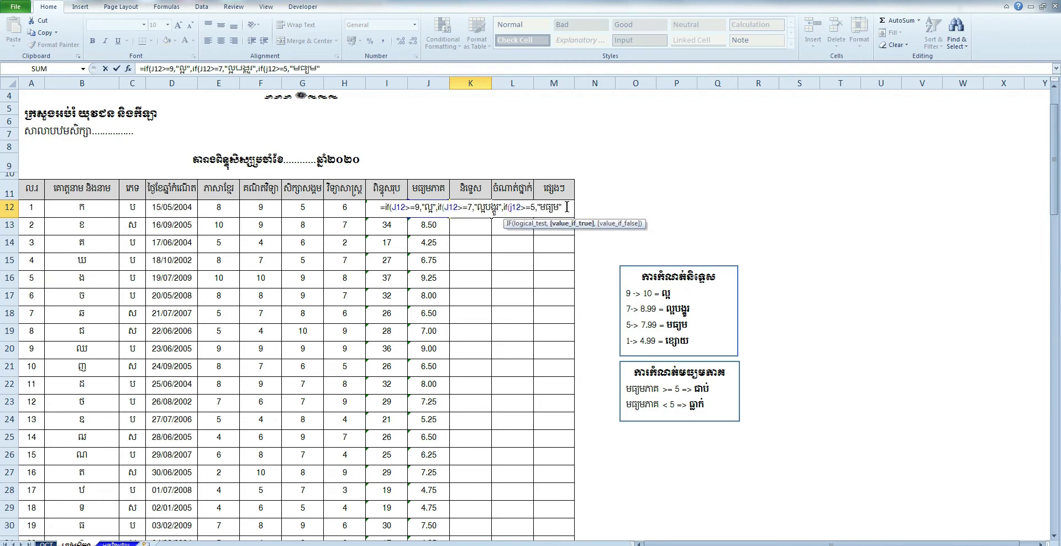
{"action": "type", "text": ","}
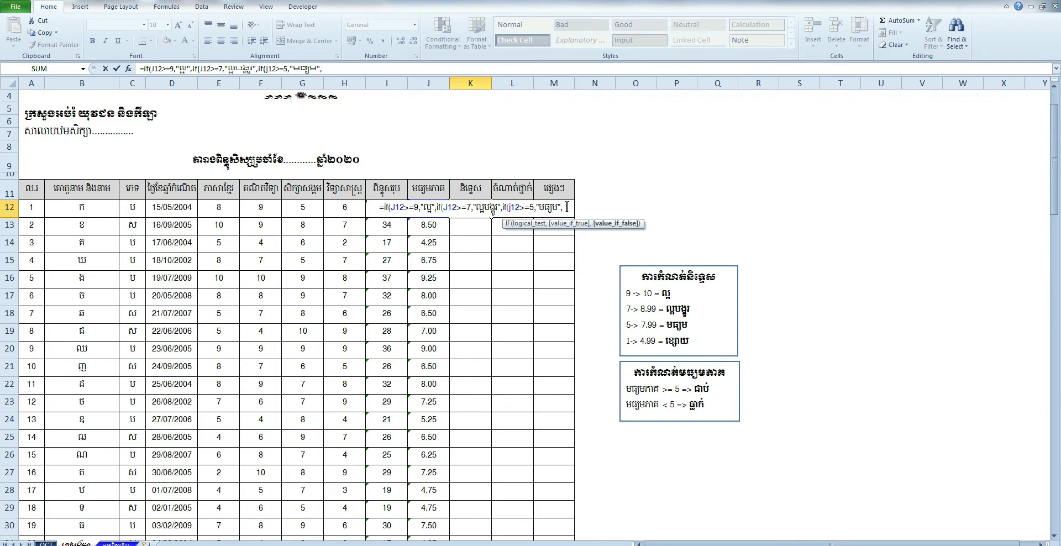
{"action": "type", "text": "if("}
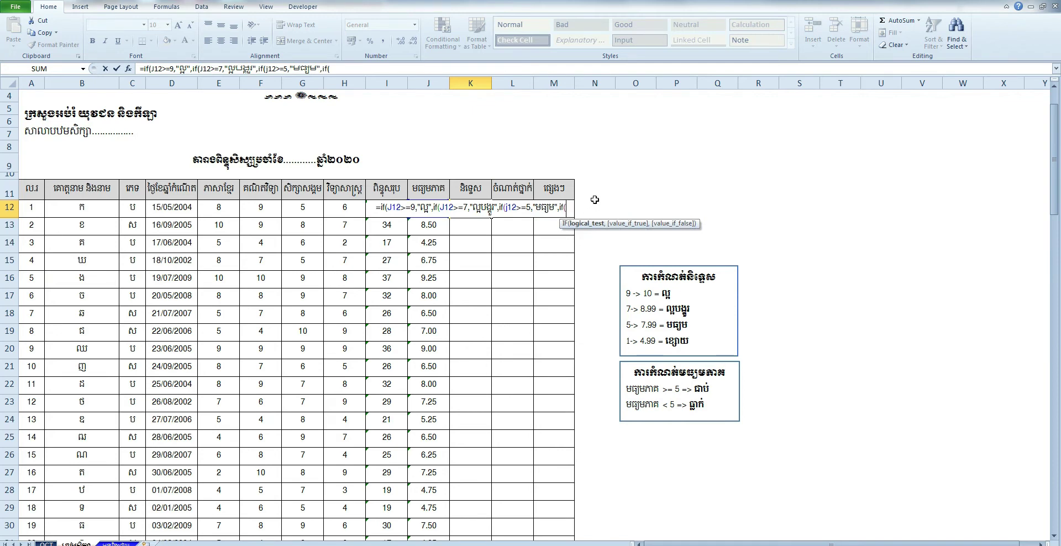
{"action": "type", "text": "j12"}
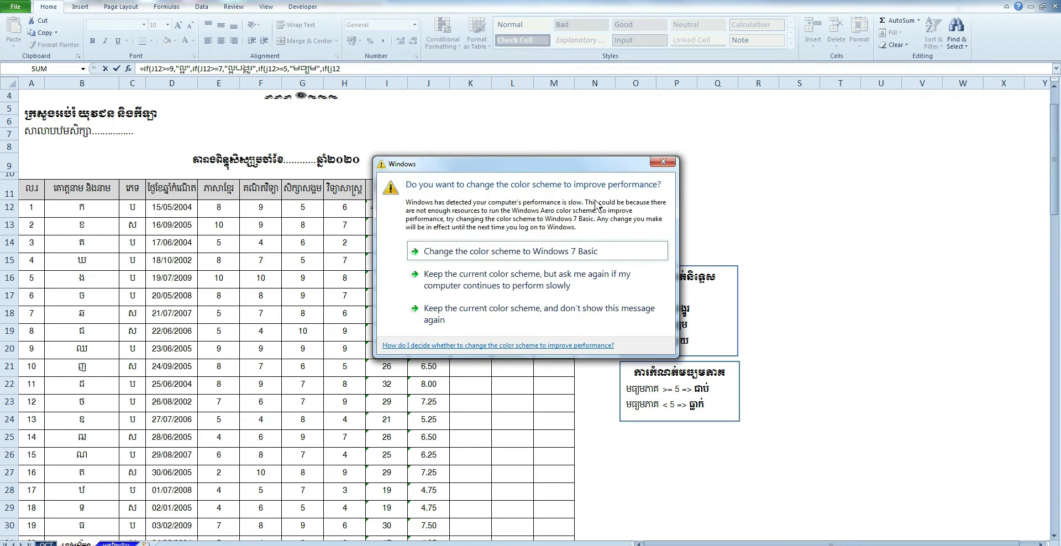
Add the final test J12<5 returning "ខ្សោយ" to K12's formula.
{"action": "left_click", "coordinate": [669, 163]}
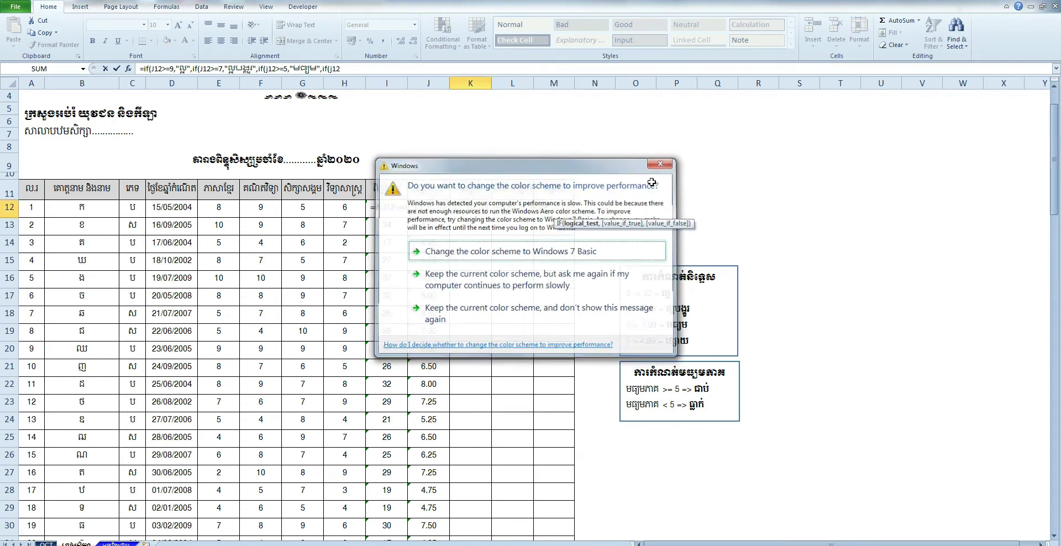
{"action": "type", "text": "<"}
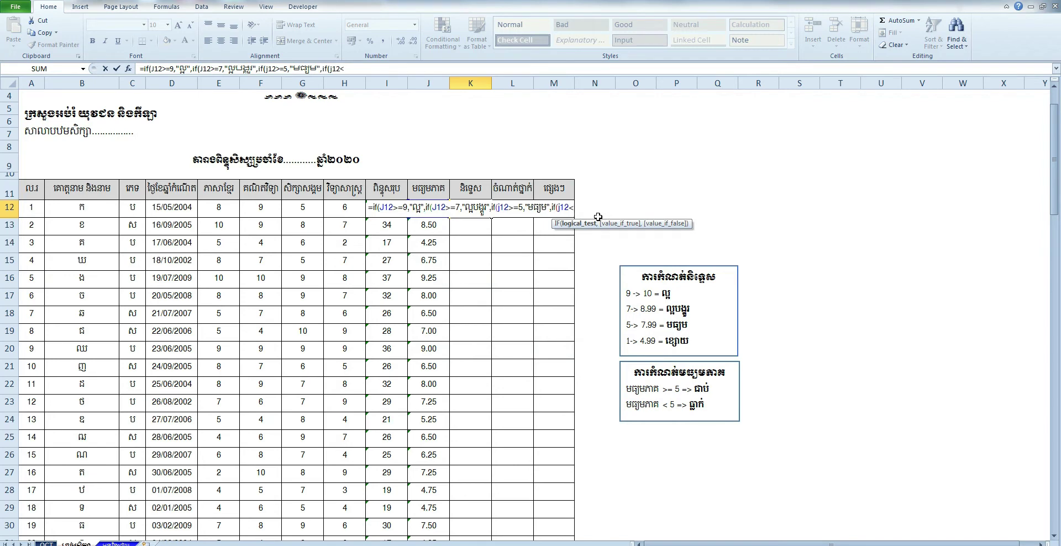
{"action": "key", "text": "BackSpace"}
{"action": "type", "text": ">"}
{"action": "key", "text": "BackSpace"}
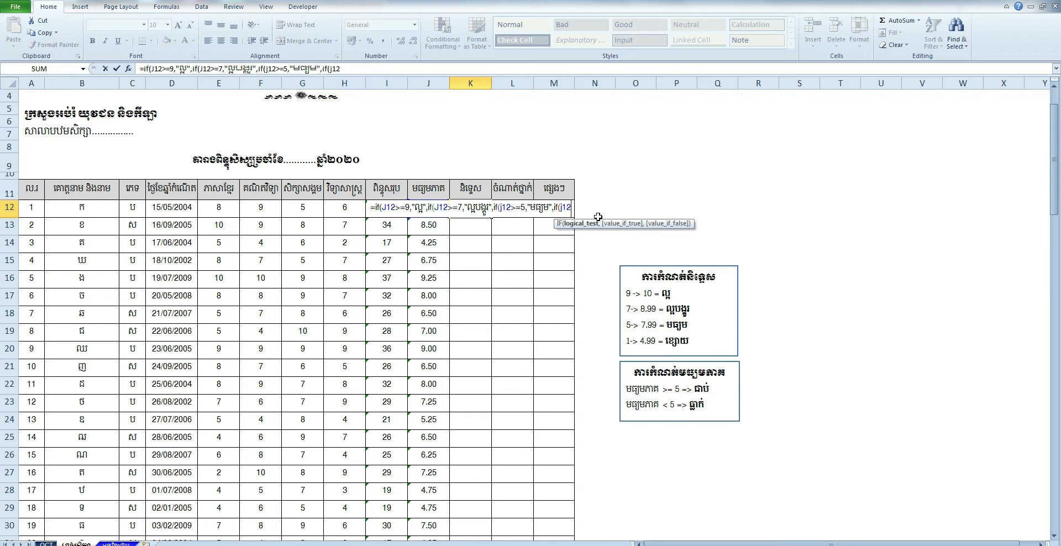
{"action": "type", "text": "<"}
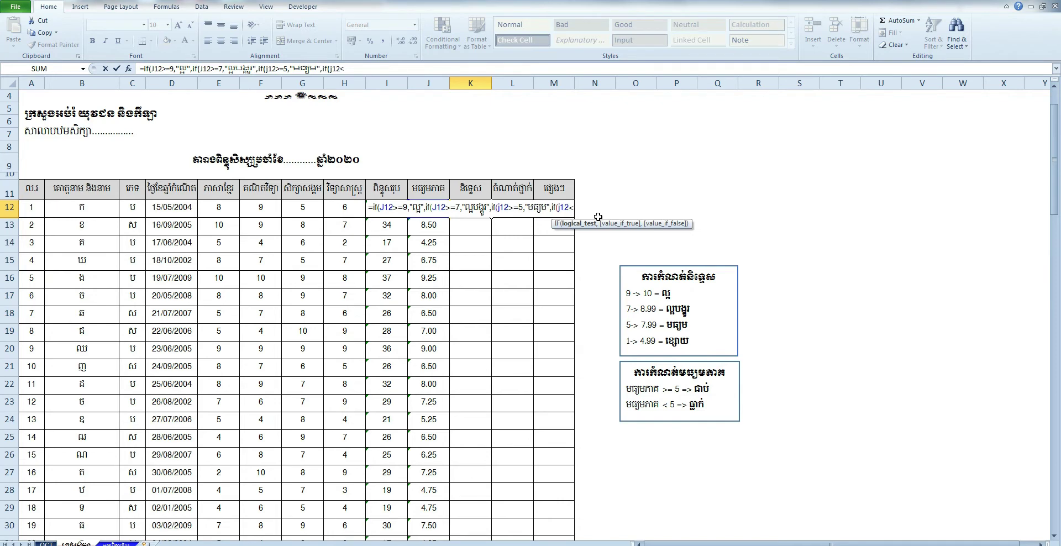
{"action": "type", "text": "5"}
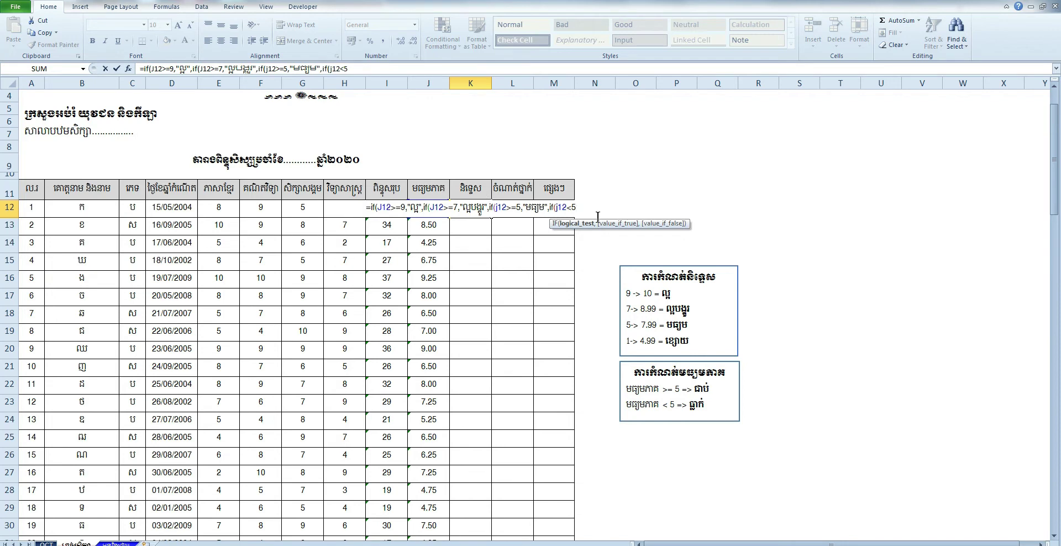
{"action": "type", "text": ","}
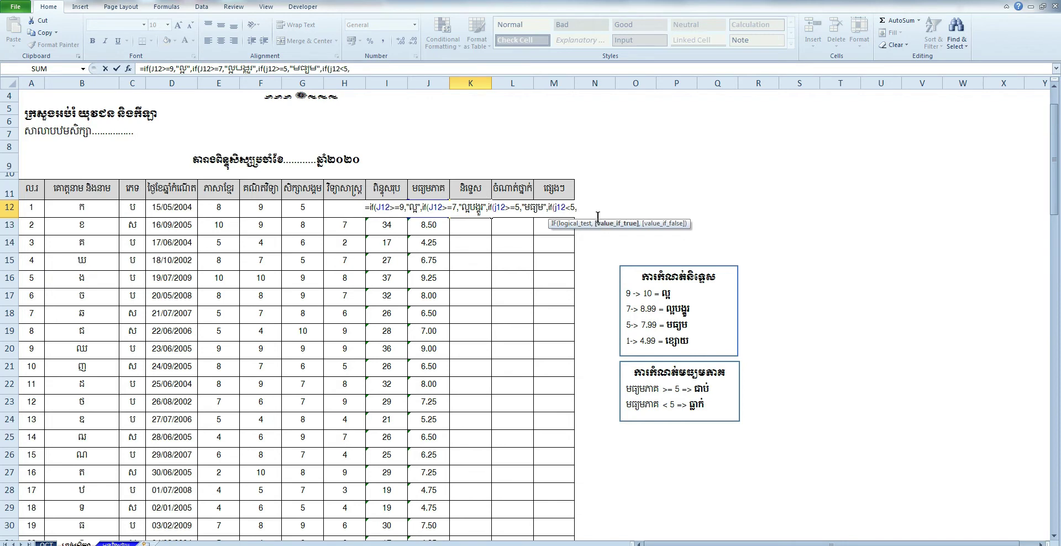
{"action": "type", "text": "\"\""}
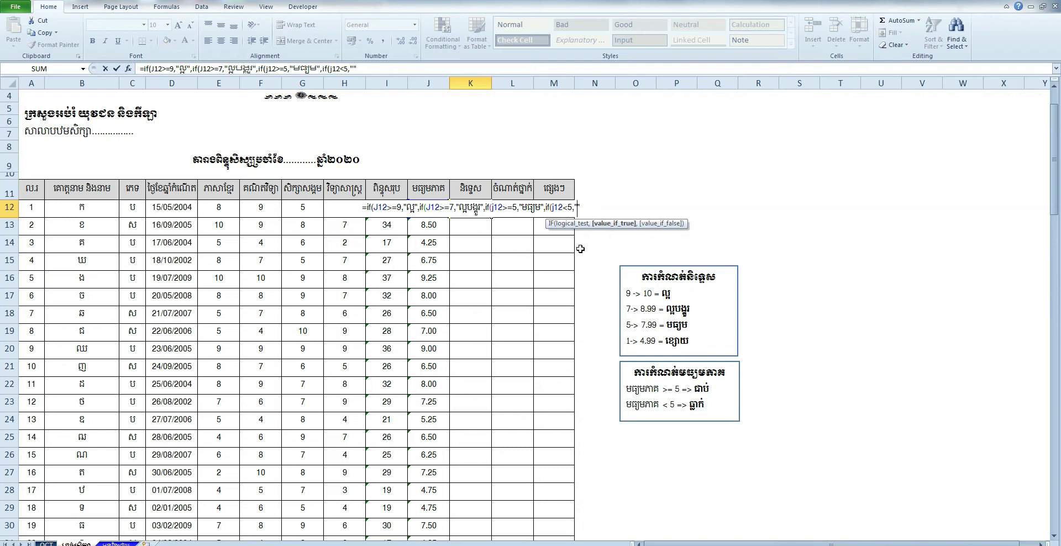
{"action": "type", "text": "ខ្សោយ\""}
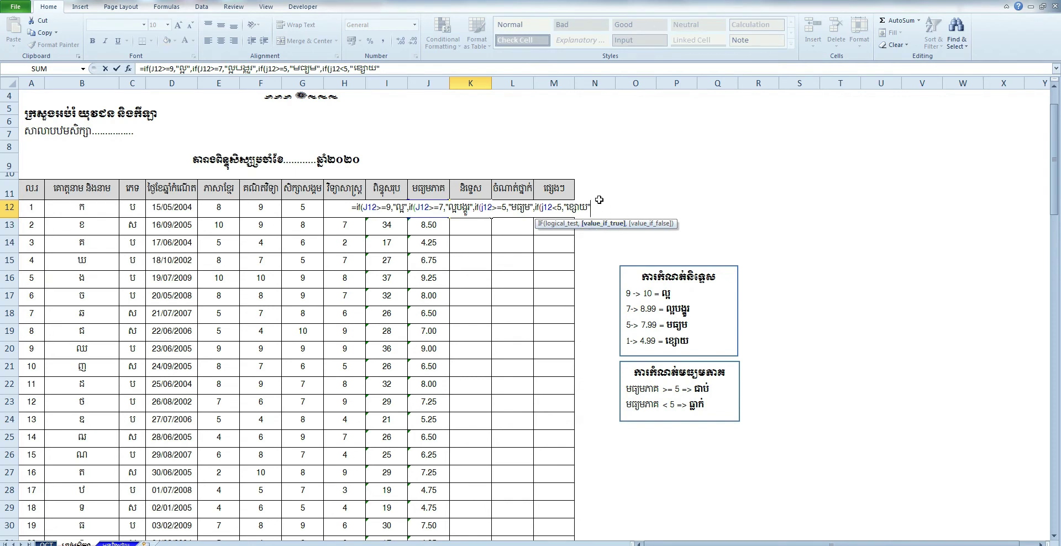
Close all the formula's parentheses and commit K12, showing ល្អបង្គួរ for 7.00.
{"action": "key", "text": "alt"}
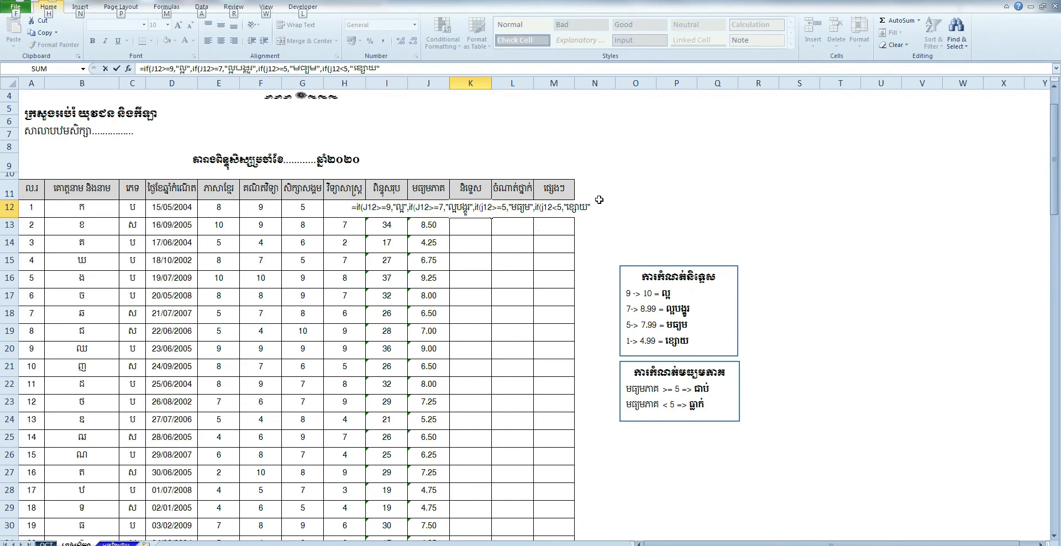
{"action": "left_click", "coordinate": [392, 69]}
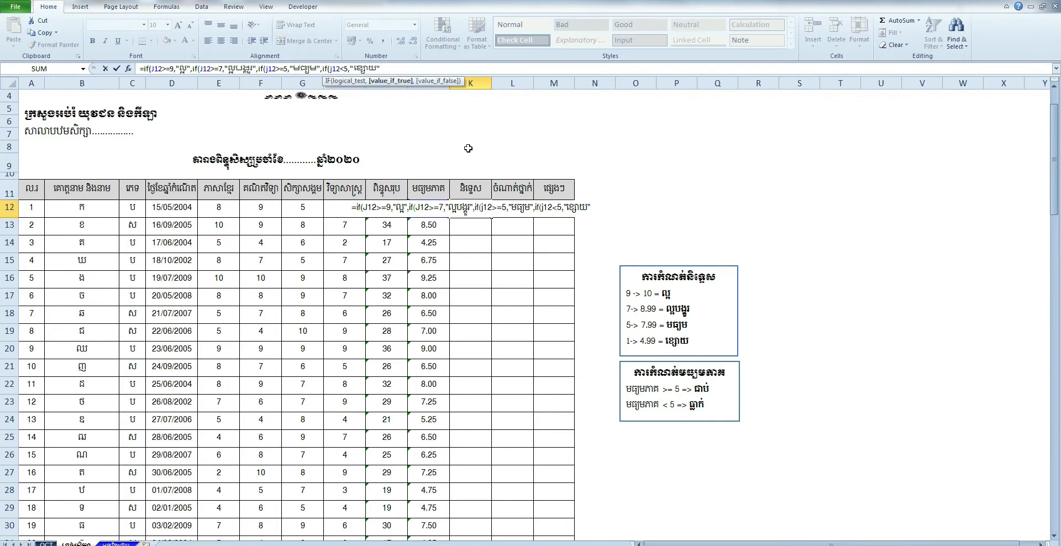
{"action": "left_click", "coordinate": [592, 210]}
{"action": "type", "text": "))"}
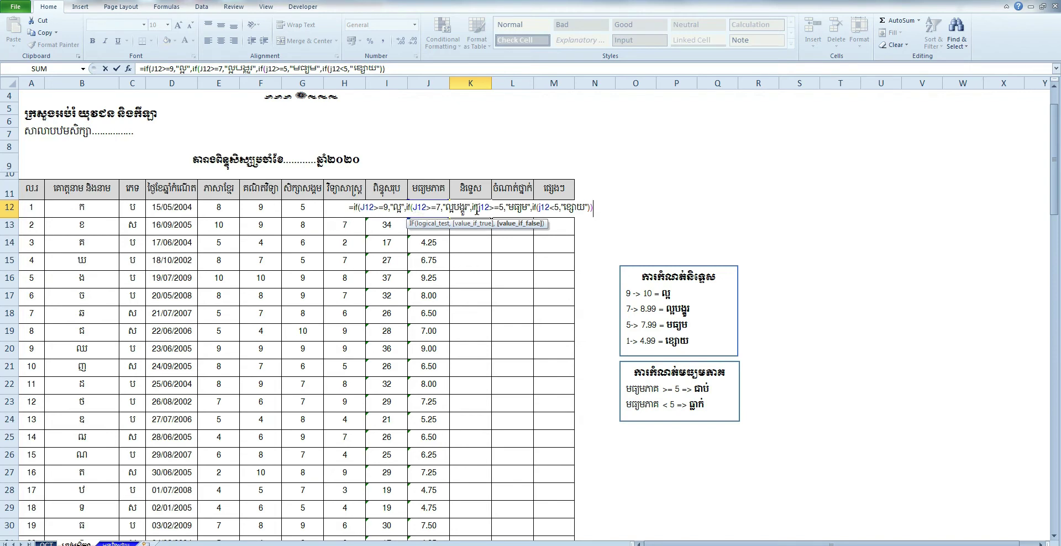
{"action": "type", "text": ")"}
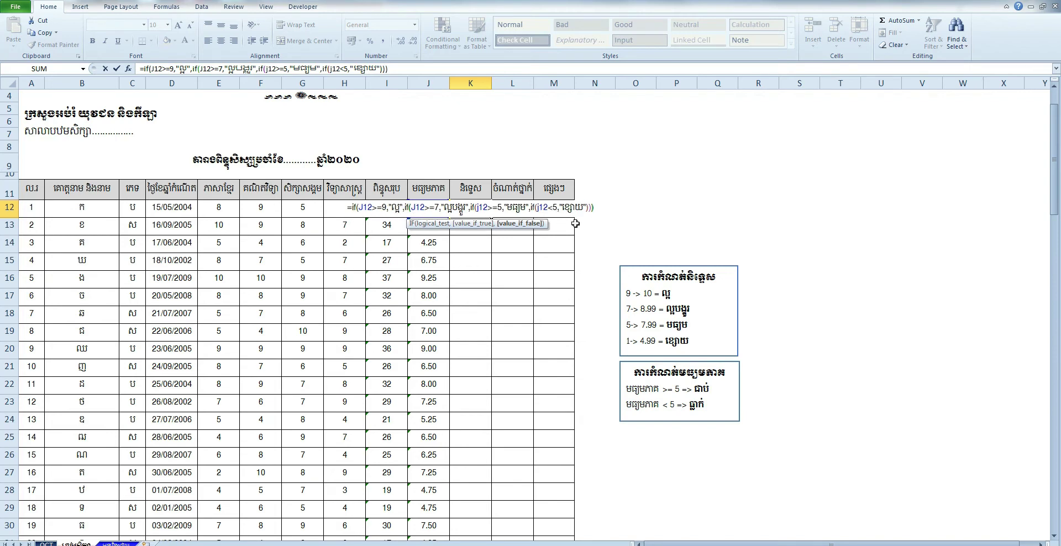
{"action": "type", "text": ")"}
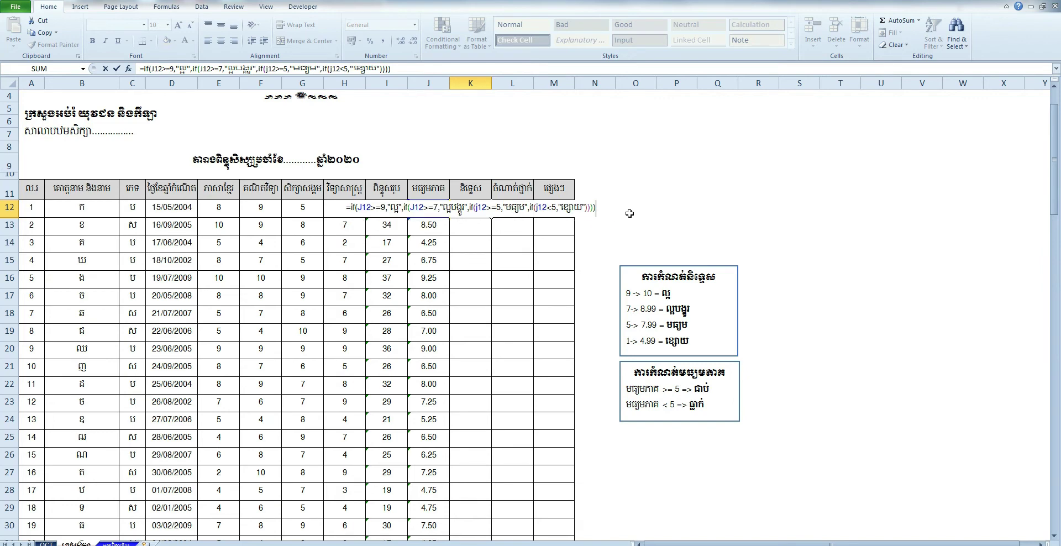
{"action": "key", "text": "Return"}
Fill K12's grade formula down to K31 and spot-check the grades in K14 and K16.
{"action": "left_click", "coordinate": [472, 208]}
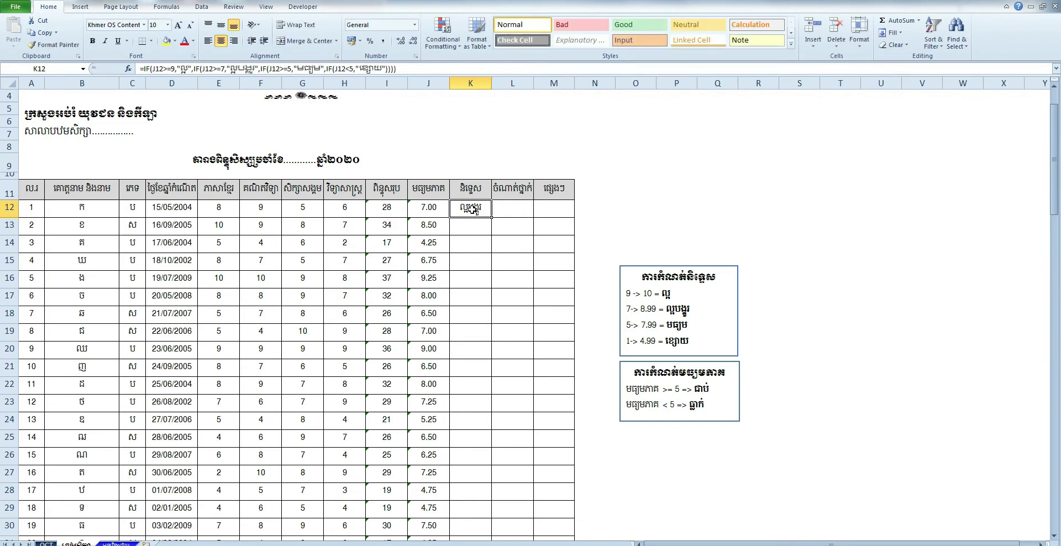
{"action": "scroll", "coordinate": [486, 227], "scroll_direction": "down", "scroll_amount": 1}
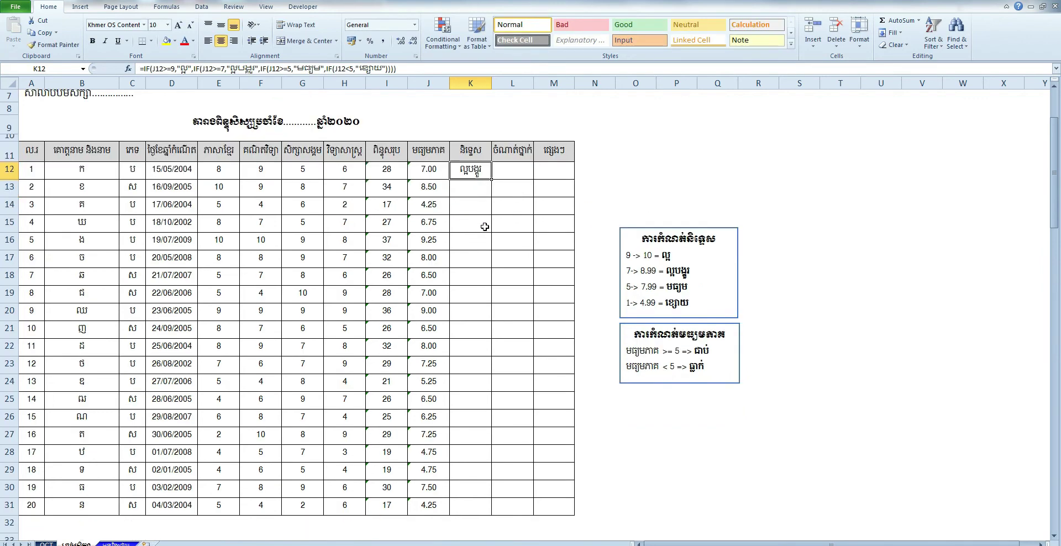
{"action": "scroll", "coordinate": [489, 186], "scroll_direction": "down", "scroll_amount": 1}
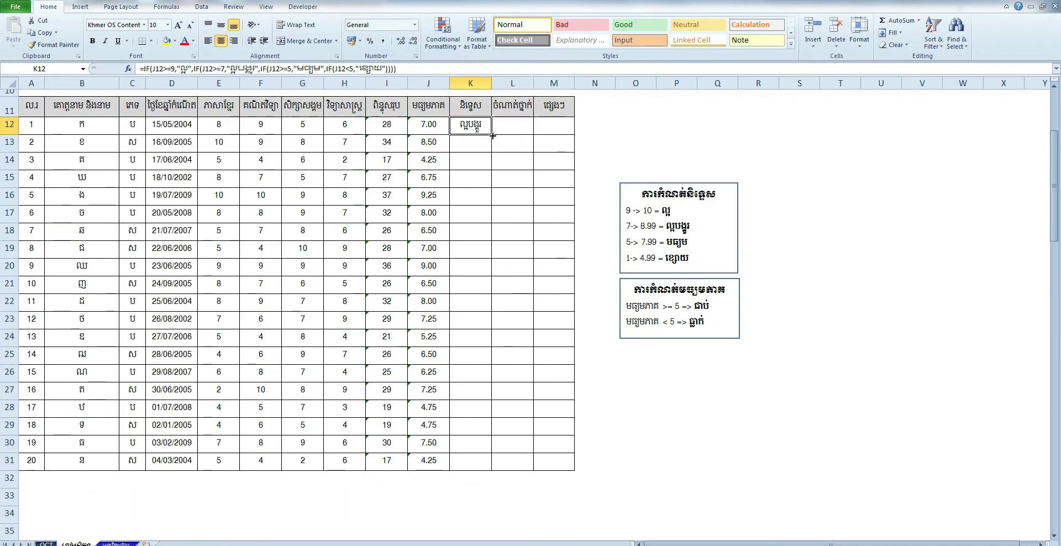
{"action": "left_click_drag", "start_coordinate": [492, 134], "coordinate": [521, 464]}
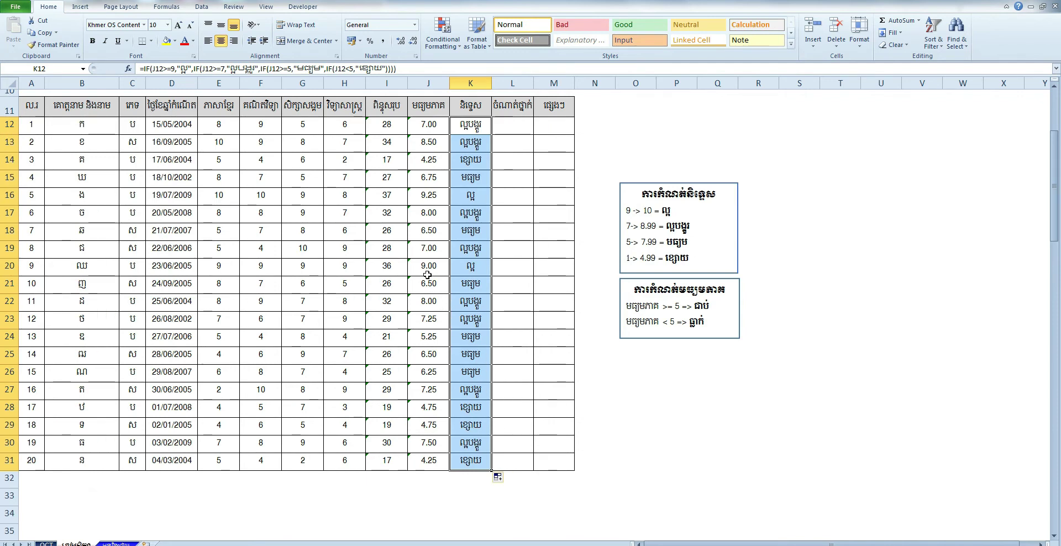
{"action": "scroll", "coordinate": [404, 177], "scroll_direction": "up", "scroll_amount": 1}
{"action": "left_click", "coordinate": [464, 171]}
{"action": "left_click", "coordinate": [472, 151]}
{"action": "left_click", "coordinate": [471, 200]}
{"action": "left_click", "coordinate": [473, 235]}
{"action": "left_click", "coordinate": [470, 164]}
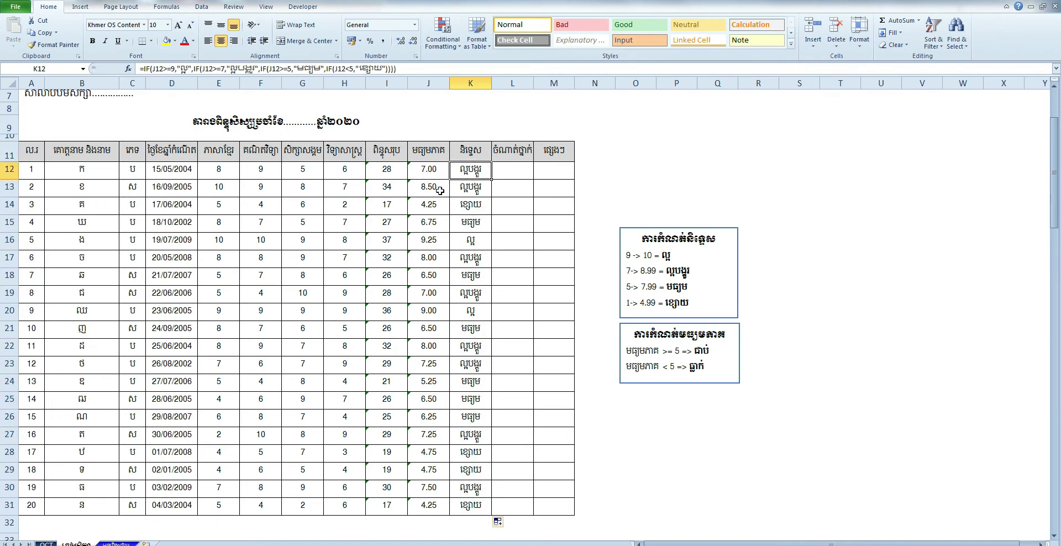
{"action": "left_click", "coordinate": [426, 207]}
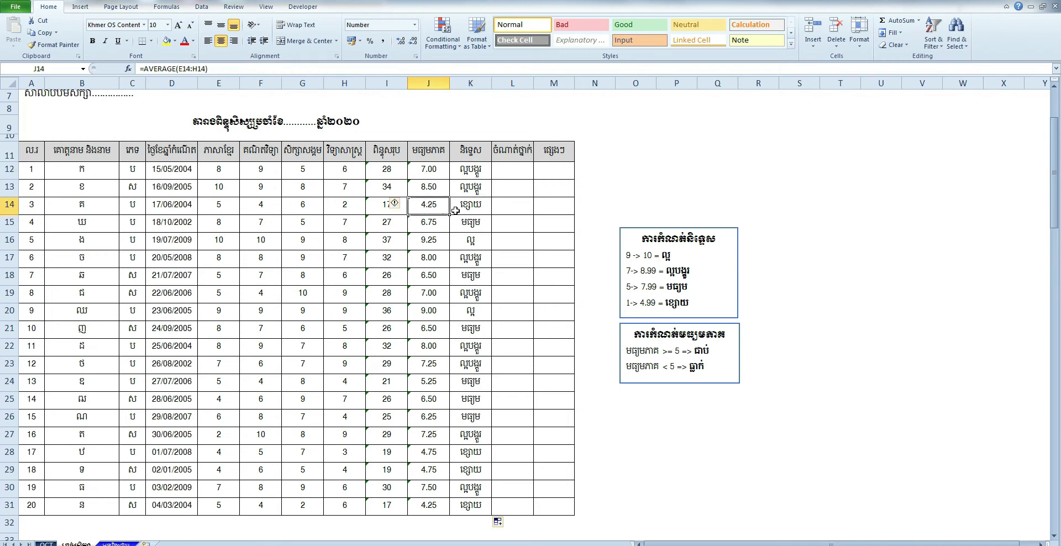
{"action": "left_click", "coordinate": [466, 208]}
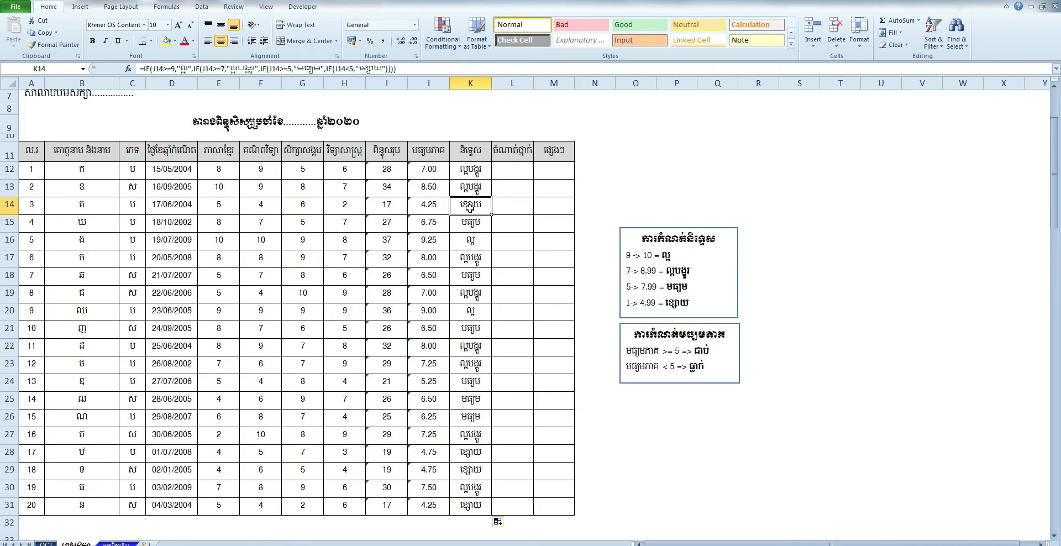
{"action": "left_click", "coordinate": [435, 207]}
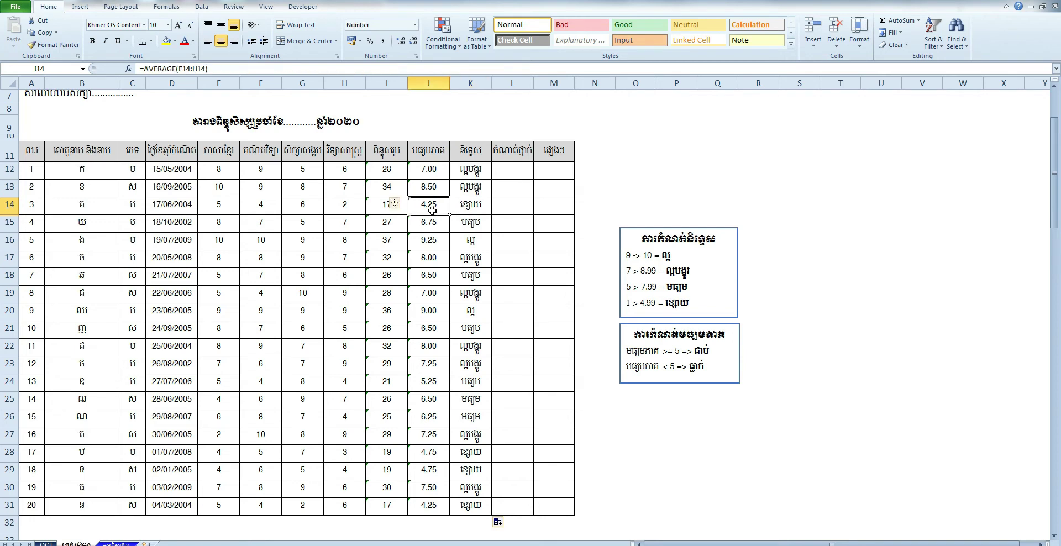
{"action": "left_click", "coordinate": [463, 205]}
{"action": "left_click", "coordinate": [431, 222]}
{"action": "left_click", "coordinate": [465, 223]}
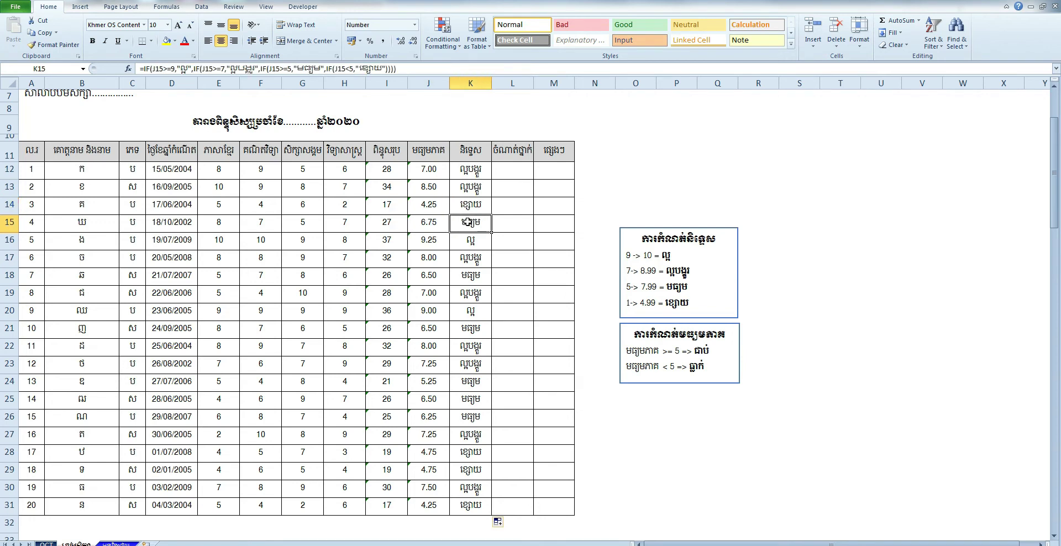
{"action": "left_click", "coordinate": [462, 205]}
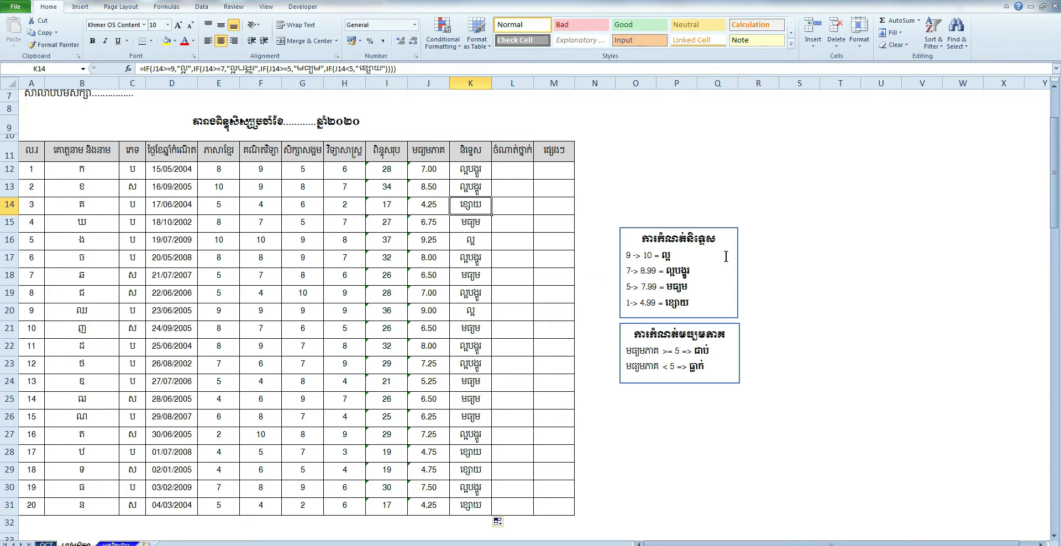
{"action": "left_click", "coordinate": [451, 244]}
{"action": "left_click", "coordinate": [436, 243]}
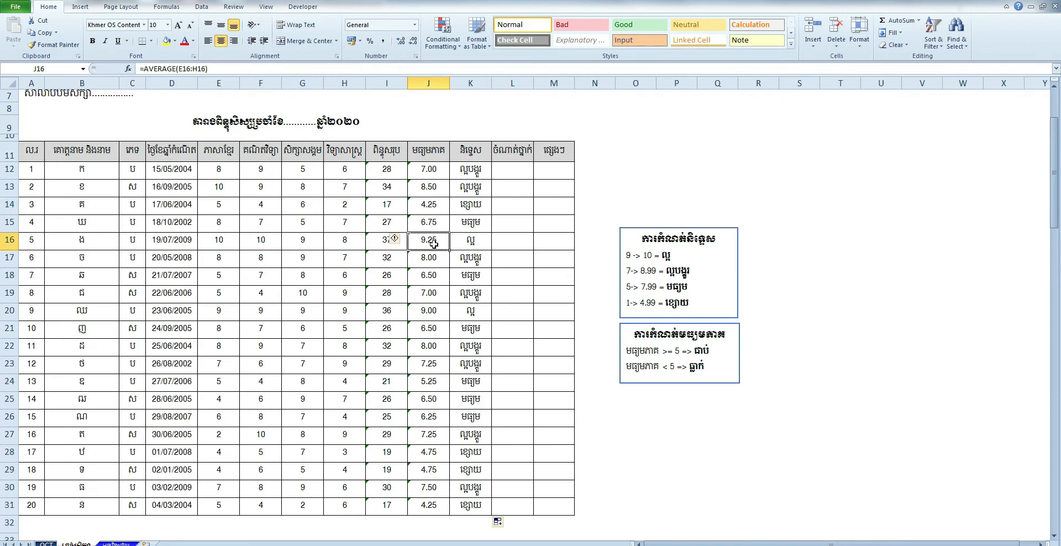
{"action": "left_click", "coordinate": [462, 243]}
{"action": "left_click", "coordinate": [484, 310]}
{"action": "left_click", "coordinate": [476, 347]}
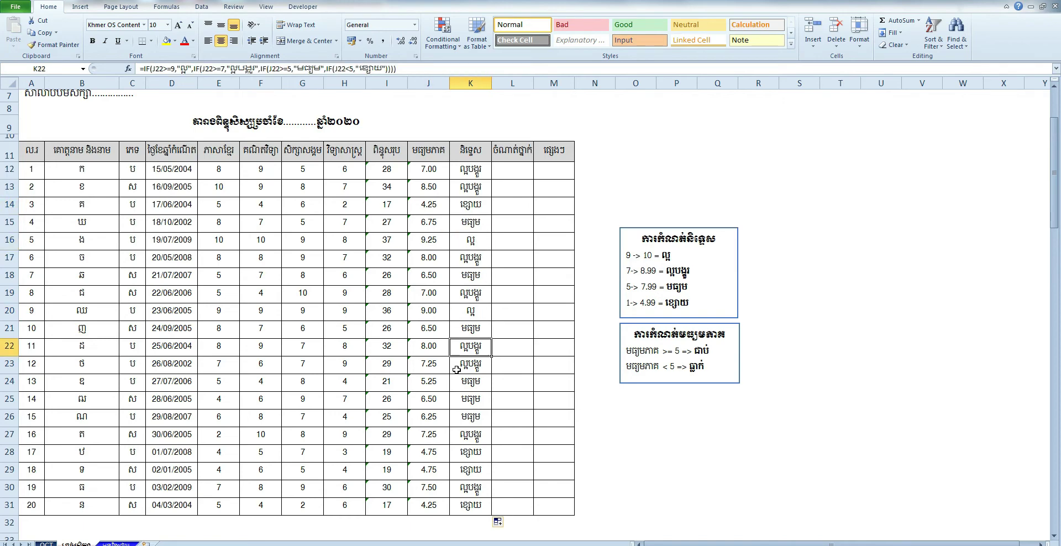
{"action": "scroll", "coordinate": [476, 347], "scroll_direction": "down", "scroll_amount": 1}
{"action": "scroll", "coordinate": [497, 304], "scroll_direction": "up", "scroll_amount": 3}
{"action": "left_click", "coordinate": [517, 245]}
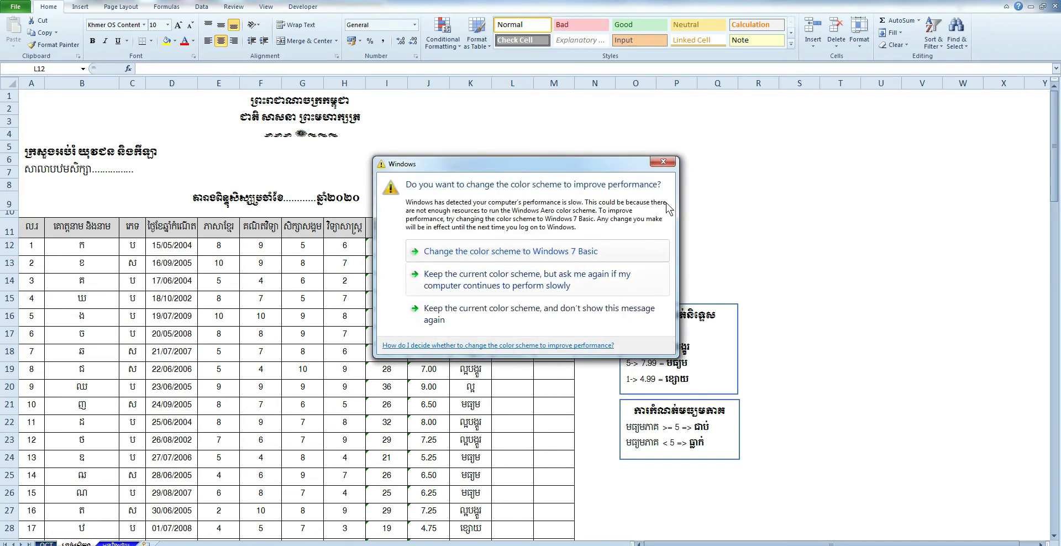
{"action": "left_click", "coordinate": [666, 162]}
{"action": "left_click", "coordinate": [523, 337]}
{"action": "left_click", "coordinate": [561, 248]}
{"action": "left_click", "coordinate": [497, 248]}
{"action": "scroll", "coordinate": [545, 221], "scroll_direction": "down", "scroll_amount": 1}
{"action": "scroll", "coordinate": [544, 215], "scroll_direction": "down", "scroll_amount": 1}
{"action": "scroll", "coordinate": [544, 212], "scroll_direction": "up", "scroll_amount": 1}
{"action": "left_click", "coordinate": [544, 212]}
{"action": "left_click", "coordinate": [521, 212]}
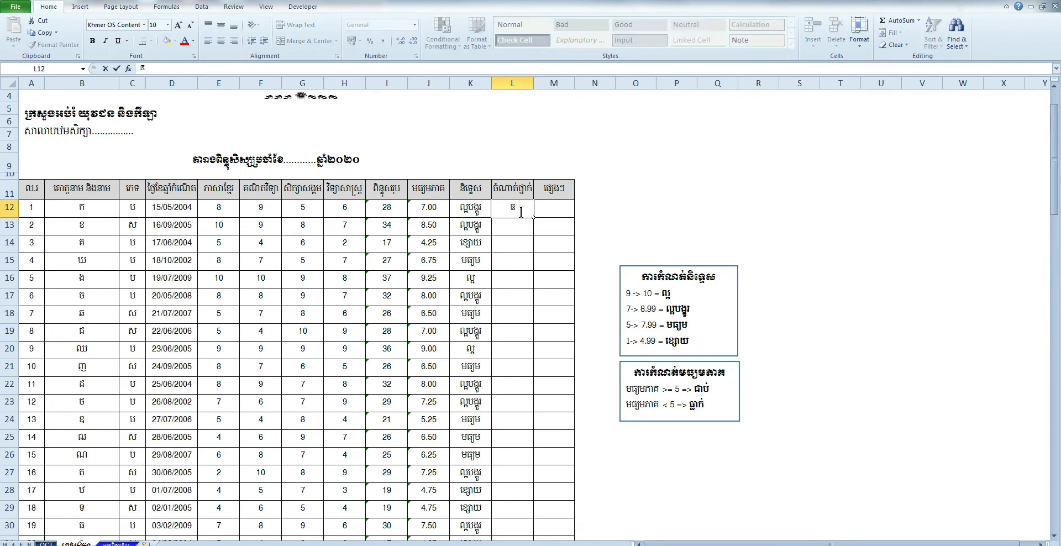
Enter =RANK(J12,J12:J31) in L12 to rank the first student's 7.00 average as 9.
{"action": "type", "text": "="}
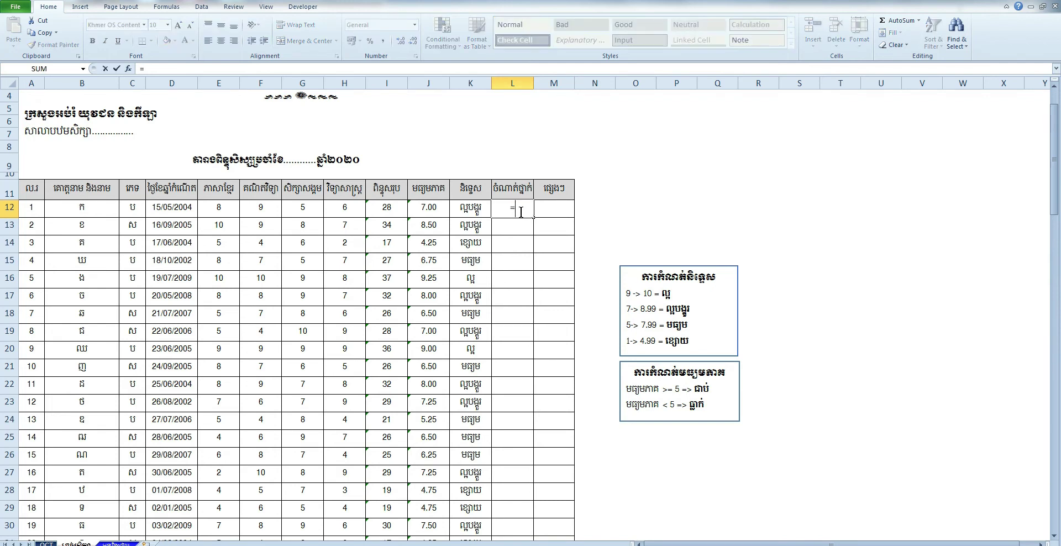
{"action": "type", "text": "ran"}
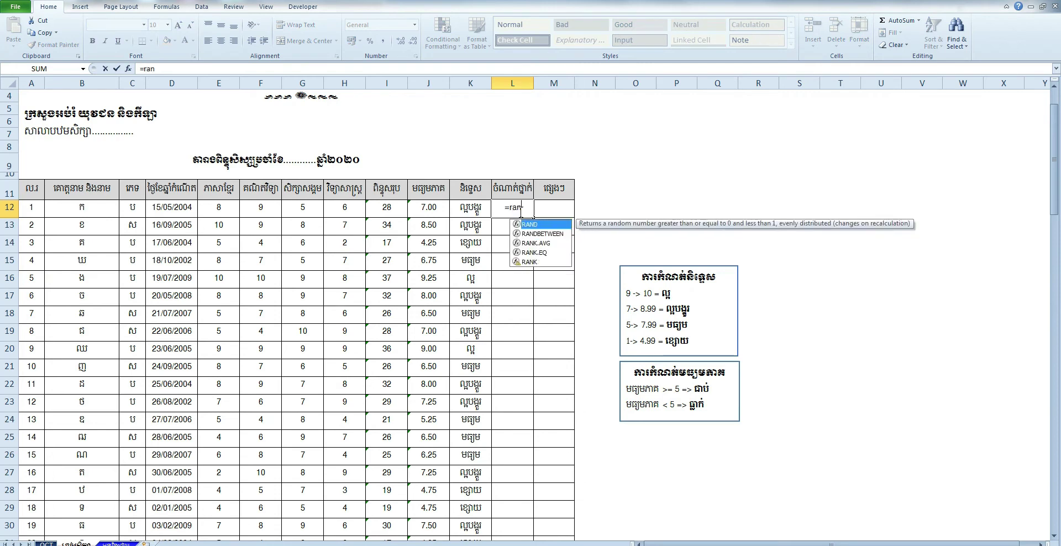
{"action": "type", "text": "k("}
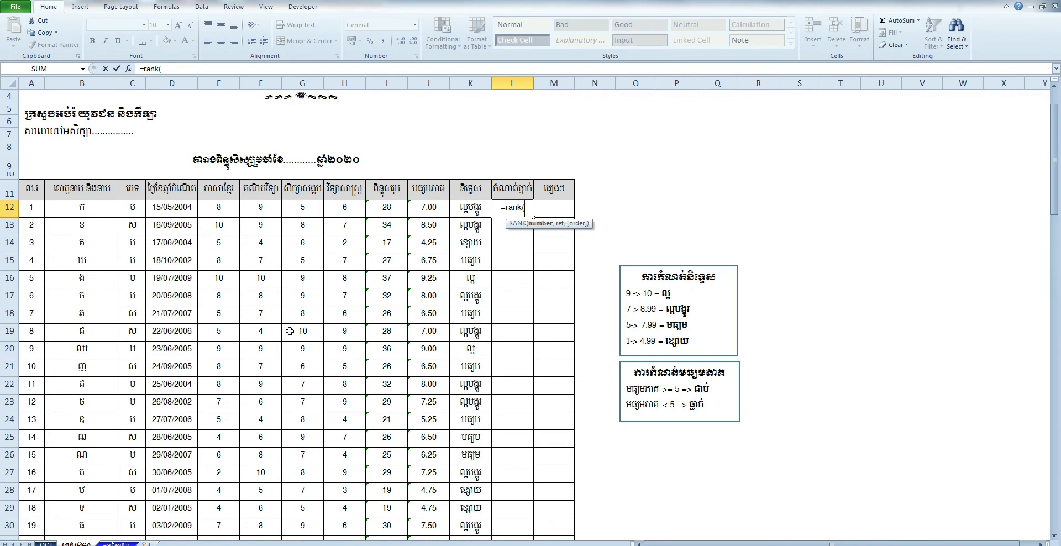
{"action": "left_click", "coordinate": [420, 209]}
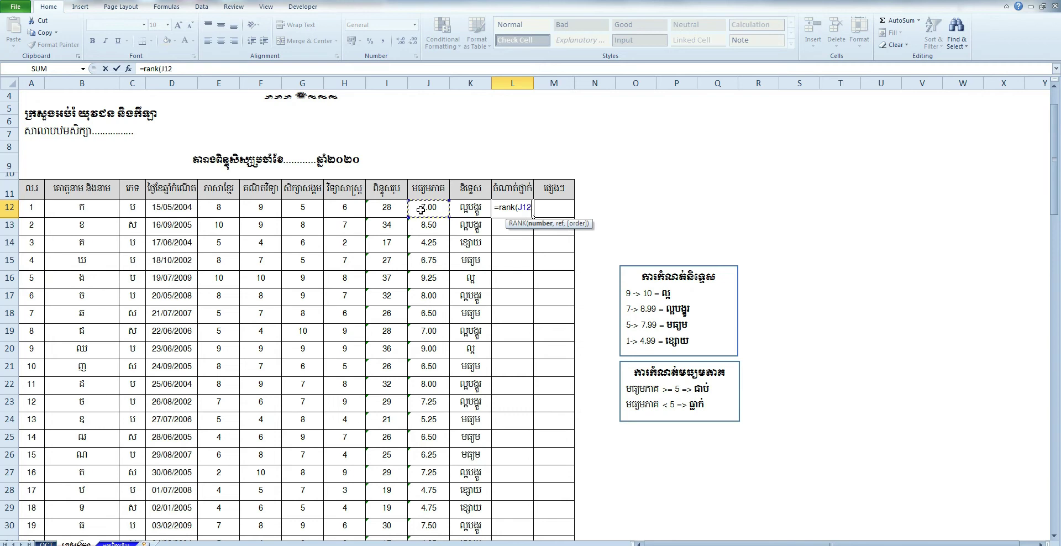
{"action": "type", "text": ","}
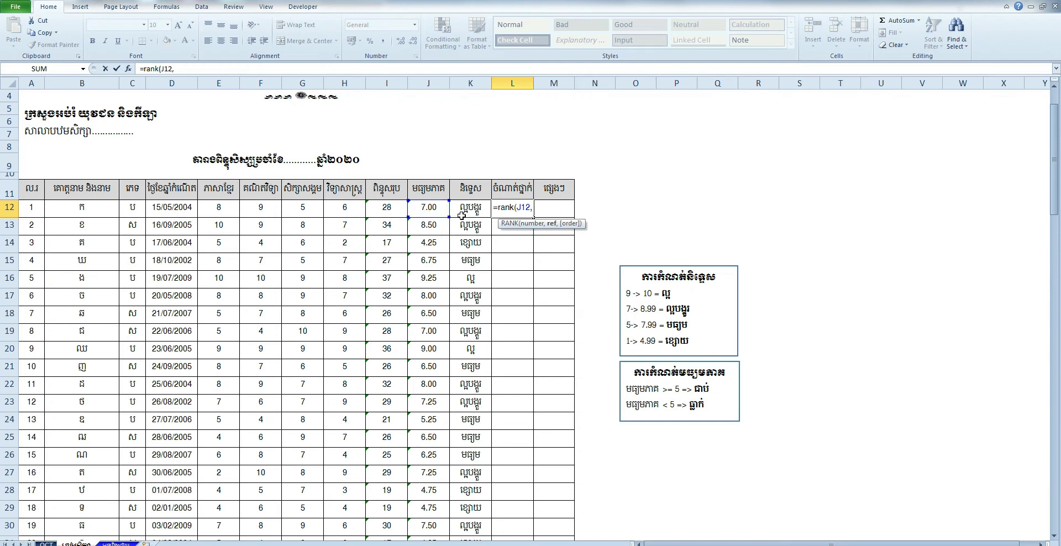
{"action": "left_click", "coordinate": [430, 209]}
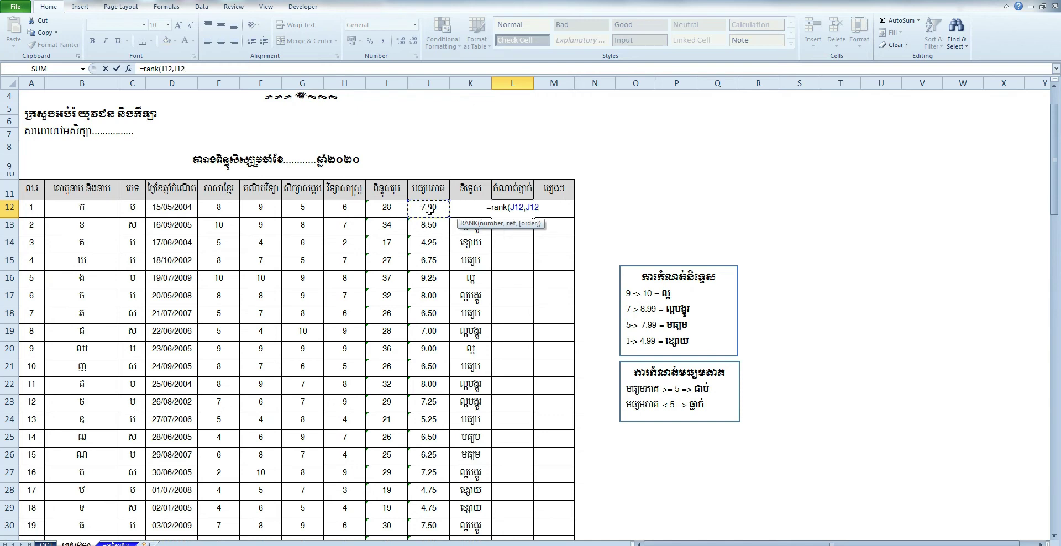
{"action": "left_click_drag", "start_coordinate": [430, 209], "coordinate": [435, 511]}
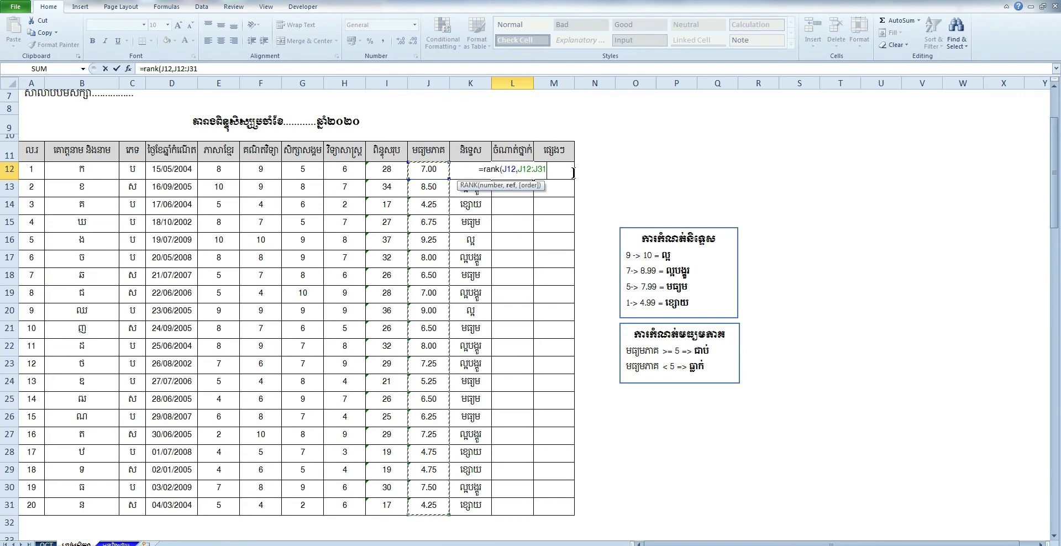
{"action": "type", "text": ")"}
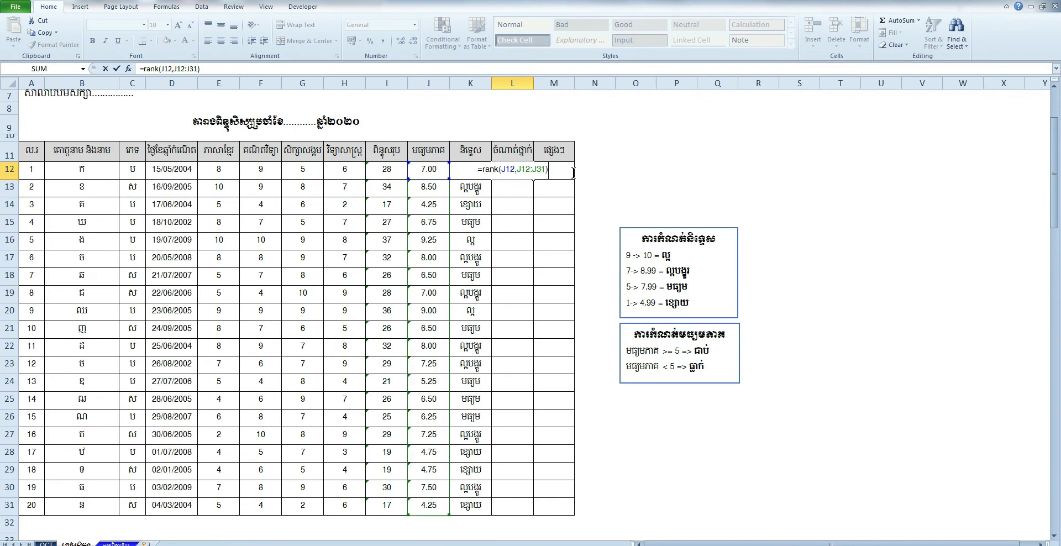
{"action": "key", "text": "Return"}
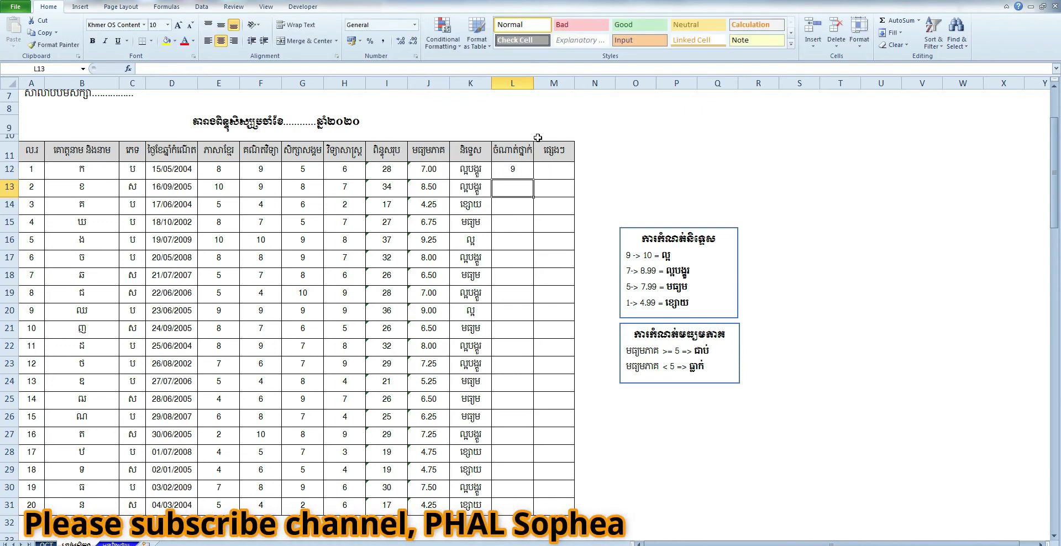
{"action": "left_click", "coordinate": [520, 166]}
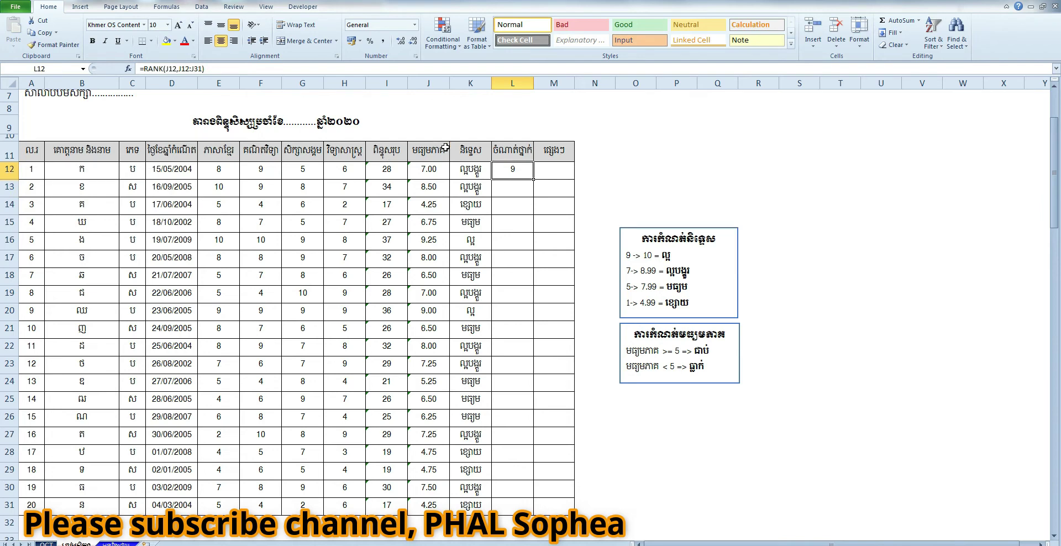
Fill L12's RANK formula down to L31 and inspect the formulas in rows 24–31.
{"action": "left_click_drag", "start_coordinate": [535, 180], "coordinate": [535, 508]}
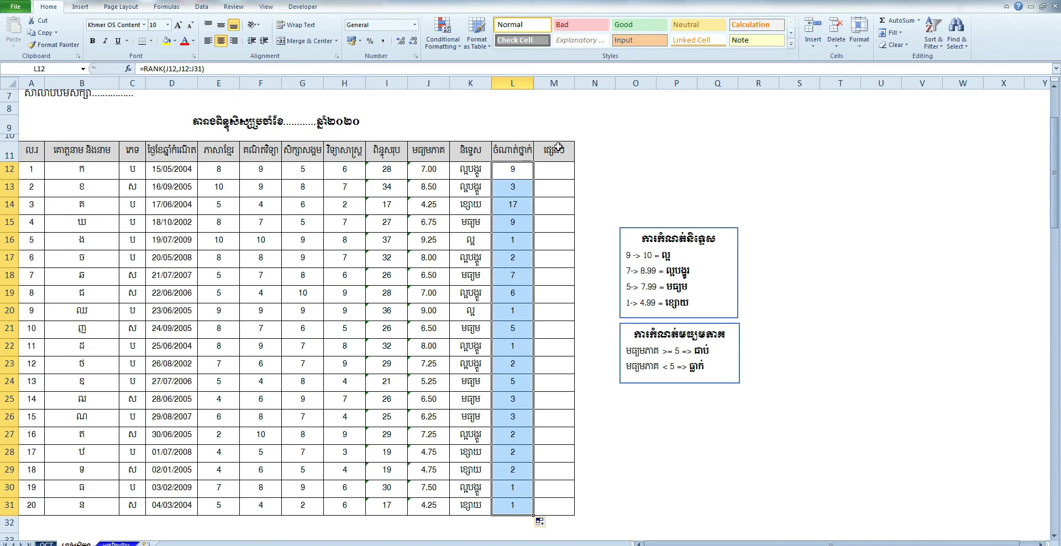
{"action": "scroll", "coordinate": [500, 327], "scroll_direction": "down", "scroll_amount": 2}
{"action": "left_click", "coordinate": [501, 297]}
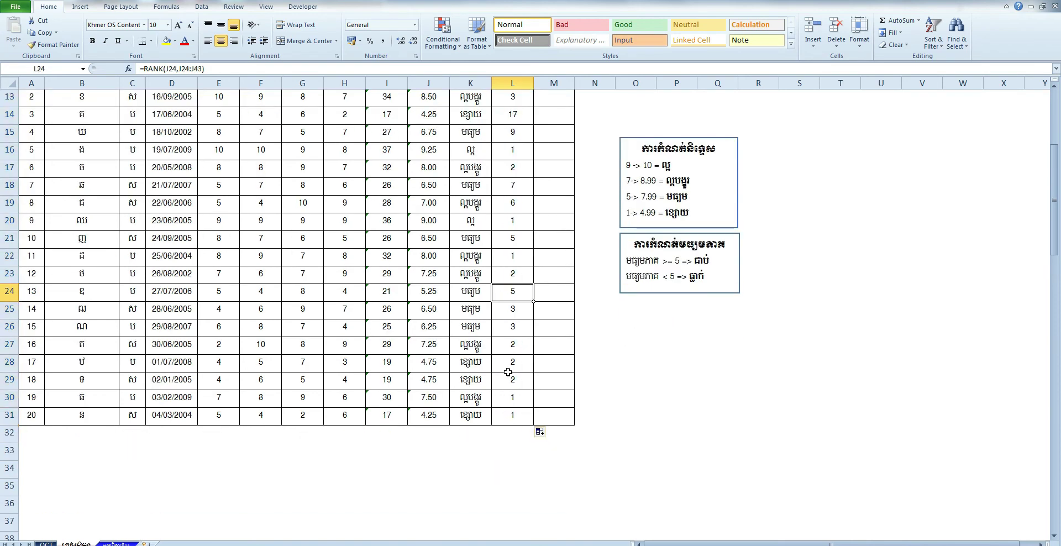
{"action": "left_click", "coordinate": [514, 400]}
{"action": "left_click", "coordinate": [487, 400]}
{"action": "left_click", "coordinate": [477, 373]}
{"action": "left_click", "coordinate": [476, 358]}
{"action": "left_click", "coordinate": [507, 403]}
{"action": "left_click", "coordinate": [434, 416]}
Review the rank formulas in rows 29 and 31, then open L12's formula for editing.
{"action": "scroll", "coordinate": [423, 395], "scroll_direction": "up", "scroll_amount": 2}
{"action": "scroll", "coordinate": [422, 399], "scroll_direction": "down", "scroll_amount": 3}
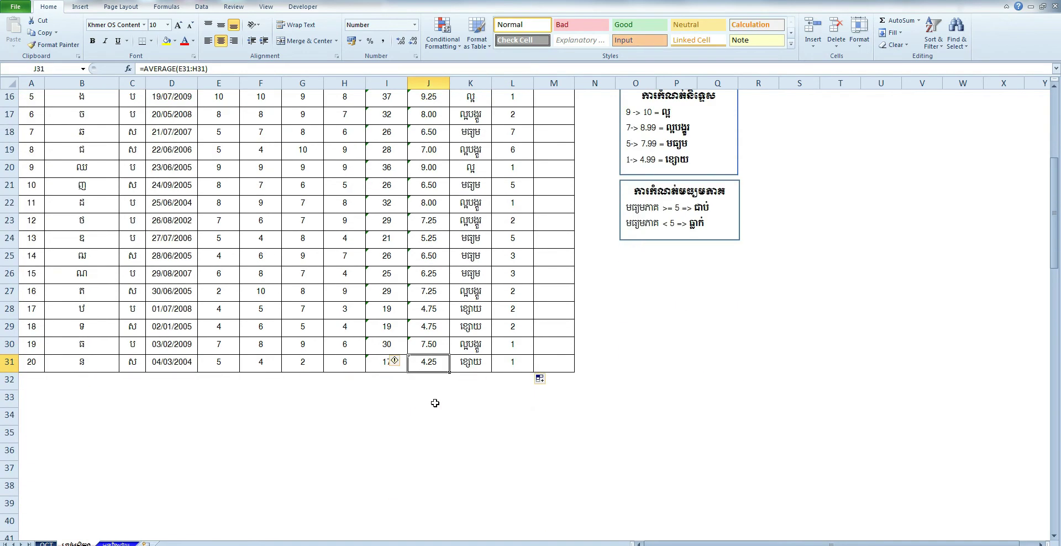
{"action": "left_click", "coordinate": [518, 361]}
{"action": "left_click", "coordinate": [524, 327]}
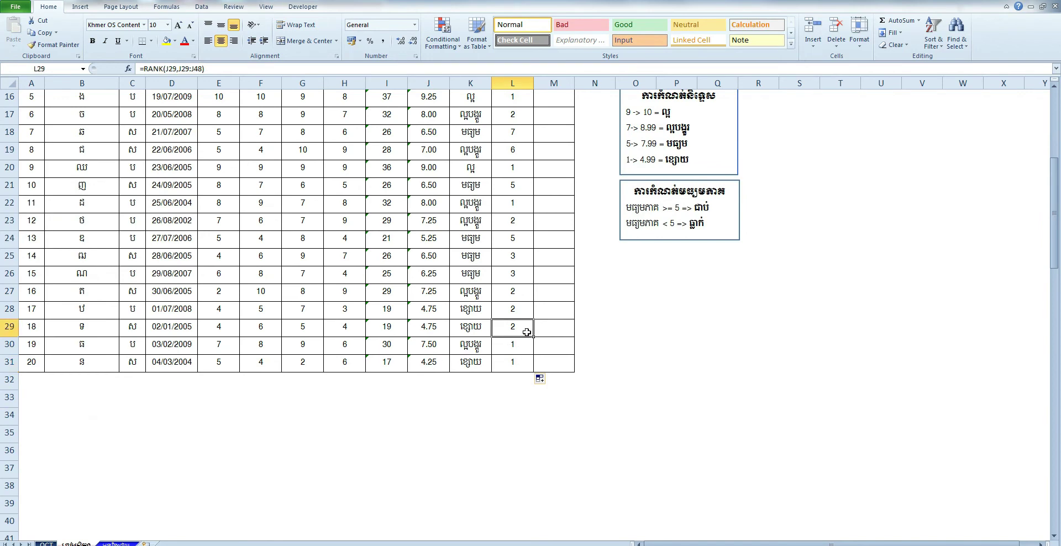
{"action": "scroll", "coordinate": [524, 326], "scroll_direction": "up", "scroll_amount": 4}
{"action": "left_click", "coordinate": [523, 209]}
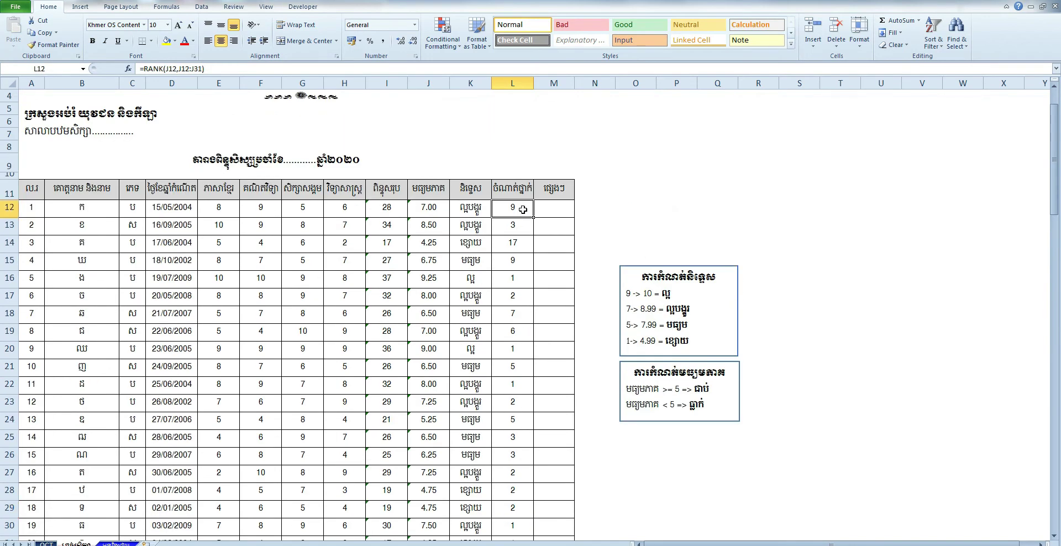
{"action": "double_click", "coordinate": [514, 207]}
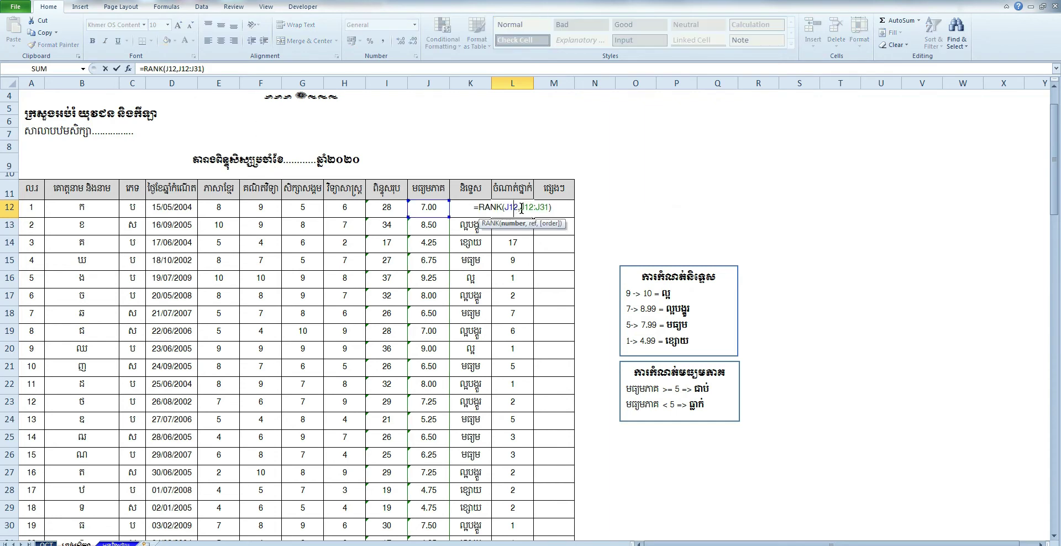
Change L12's rank range to $J12:$J31.
{"action": "left_click", "coordinate": [522, 207]}
{"action": "type", "text": "$J12:"}
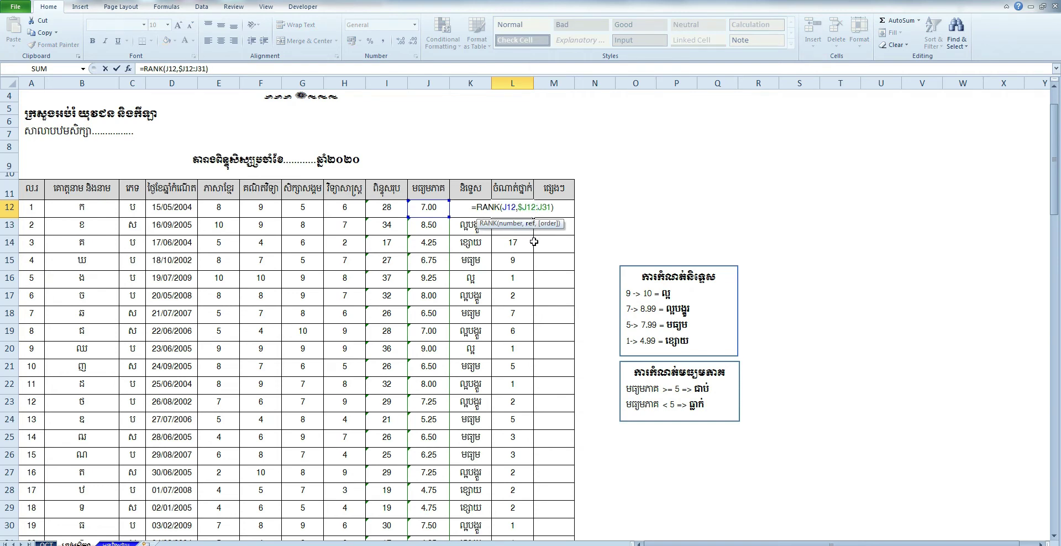
{"action": "type", "text": "$"}
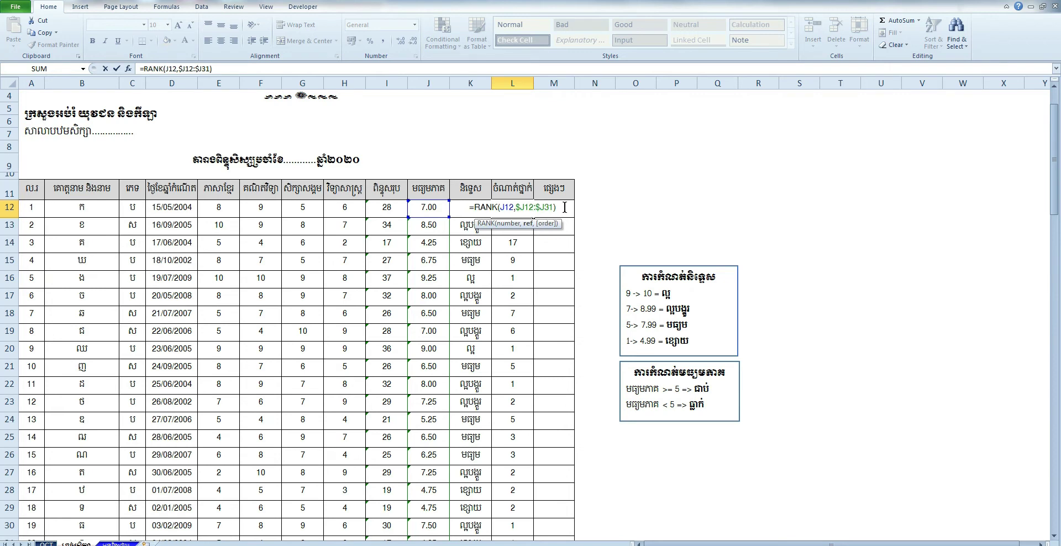
{"action": "left_click", "coordinate": [564, 207]}
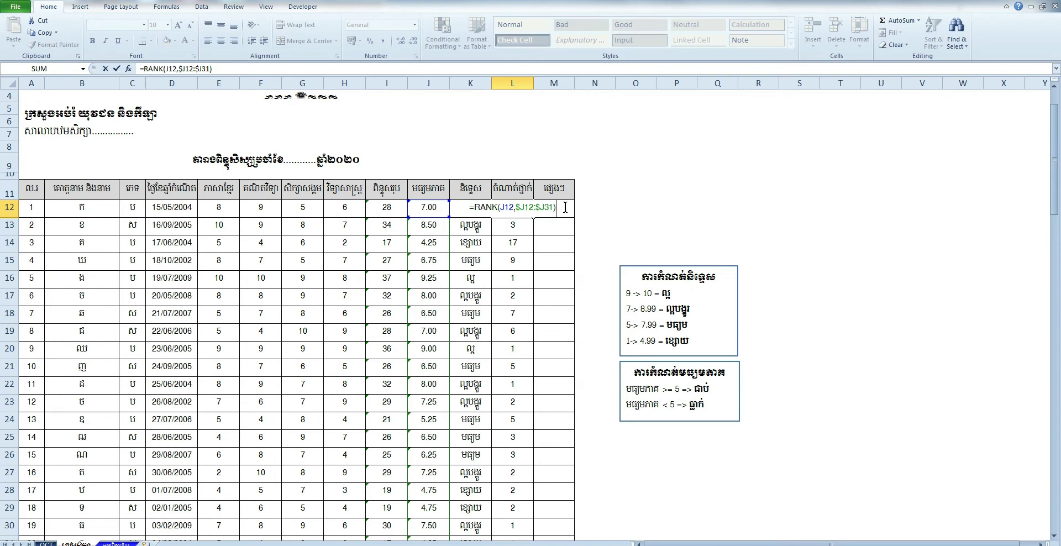
{"action": "key", "text": "Return"}
Fill the revised rank formula down to L31, then reopen L12's formula for editing.
{"action": "left_click", "coordinate": [506, 210]}
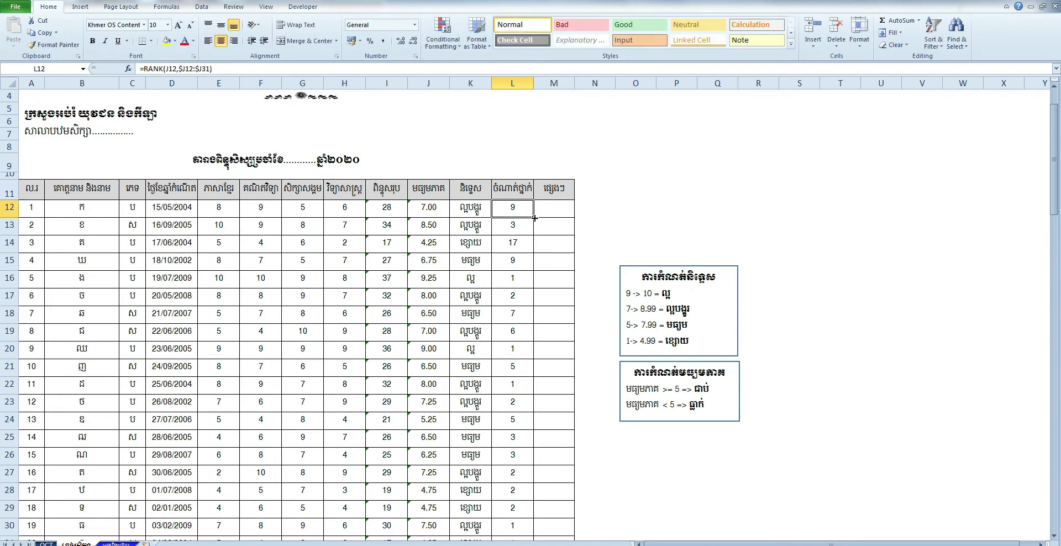
{"action": "left_click_drag", "start_coordinate": [534, 218], "coordinate": [537, 506]}
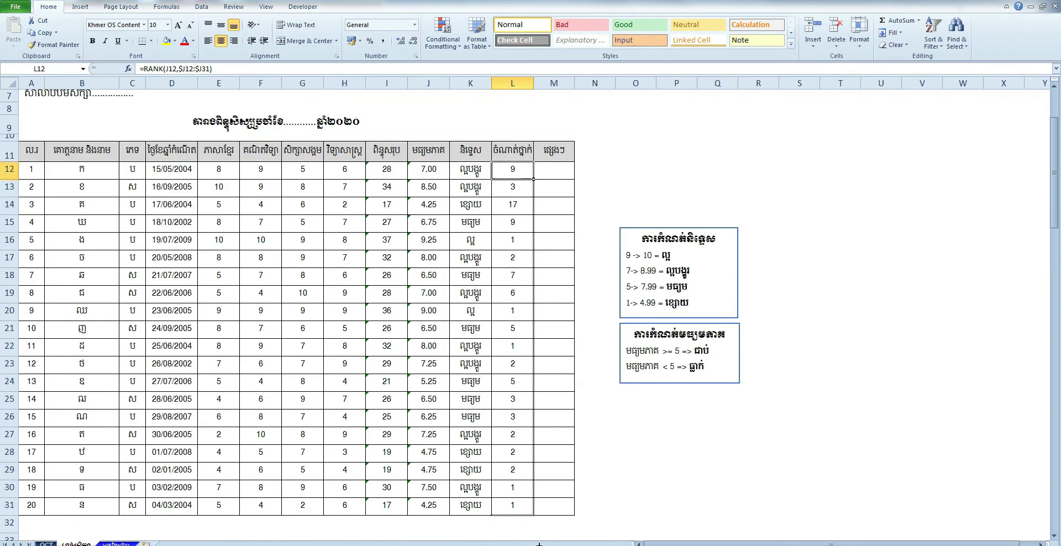
{"action": "left_click_drag", "start_coordinate": [536, 505], "coordinate": [536, 511]}
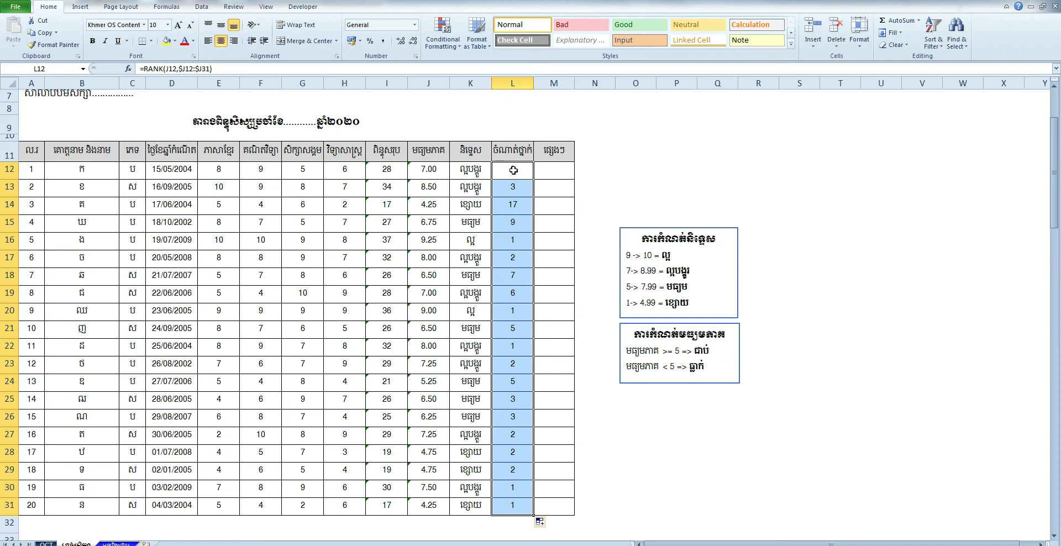
{"action": "left_click", "coordinate": [513, 170]}
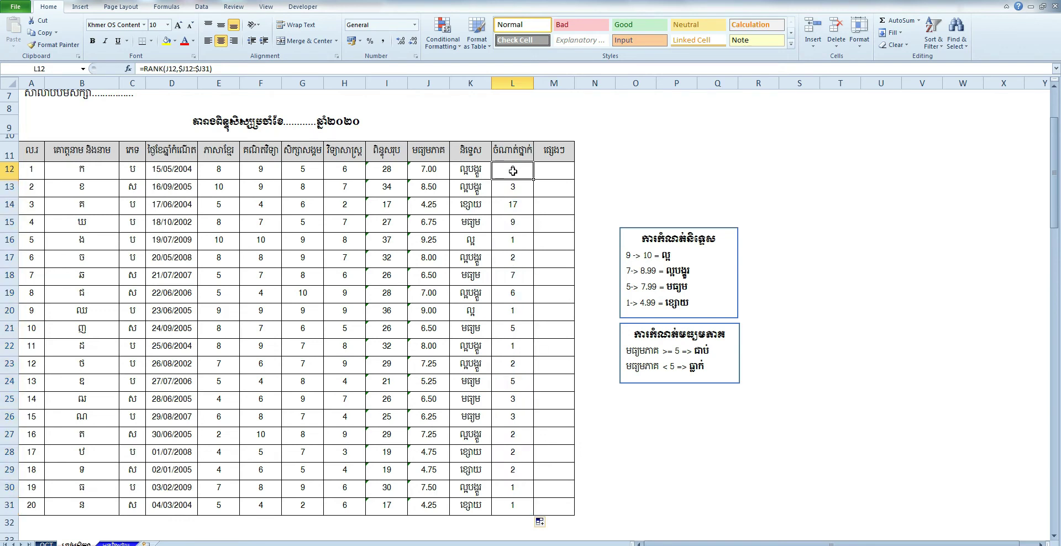
{"action": "double_click", "coordinate": [515, 168]}
{"action": "left_click", "coordinate": [523, 168]}
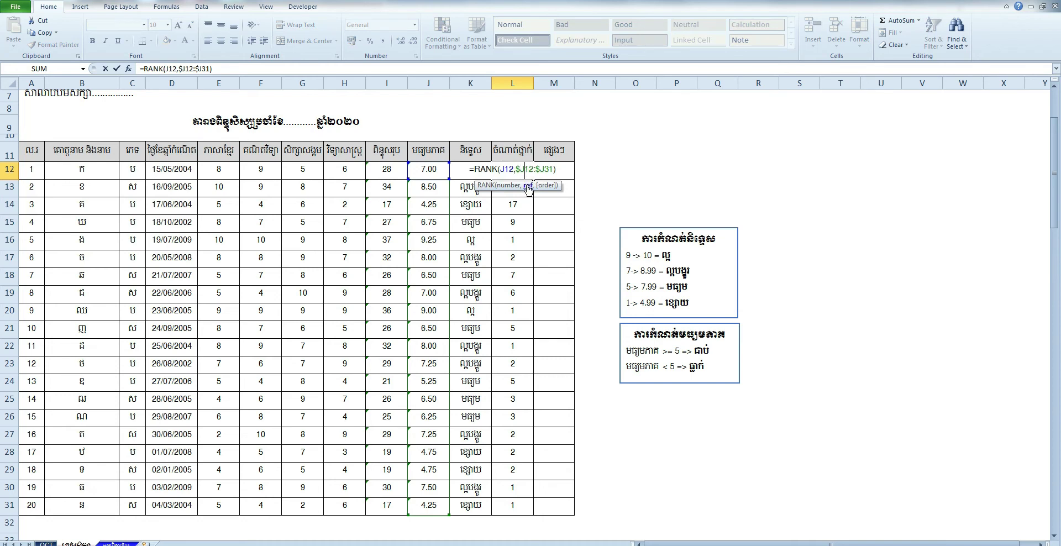
Lock the rank range as $J$12:$J$31 and fill the formula down to L31.
{"action": "type", "text": "$J13:"}
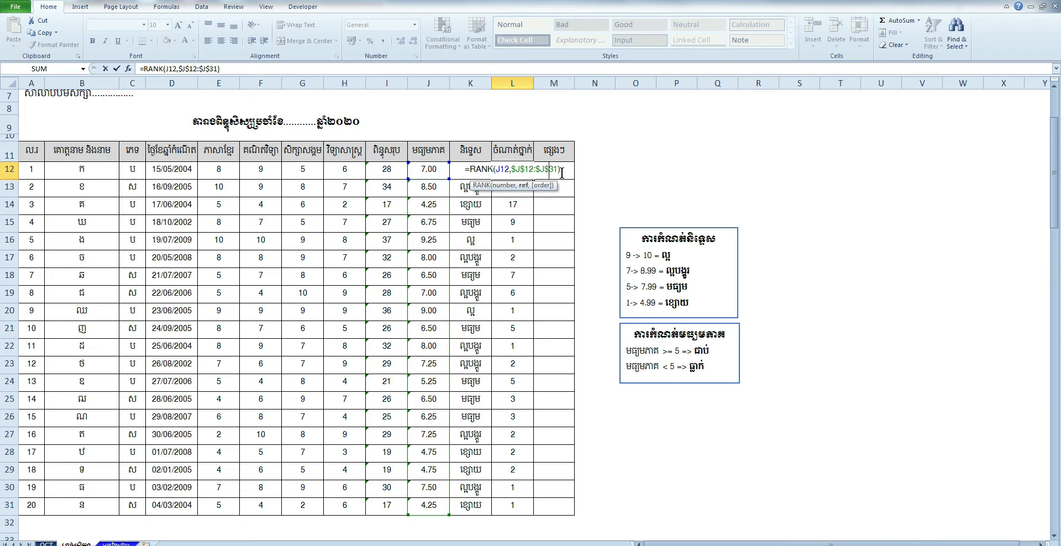
{"action": "type", "text": "$"}
{"action": "key", "text": "Return"}
{"action": "left_click", "coordinate": [528, 172]}
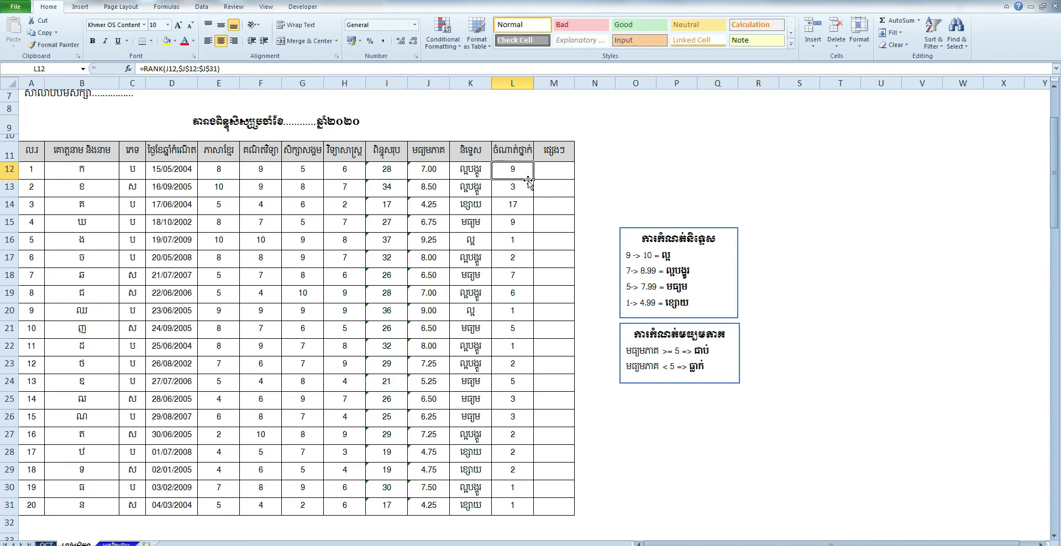
{"action": "left_click_drag", "start_coordinate": [534, 179], "coordinate": [531, 504]}
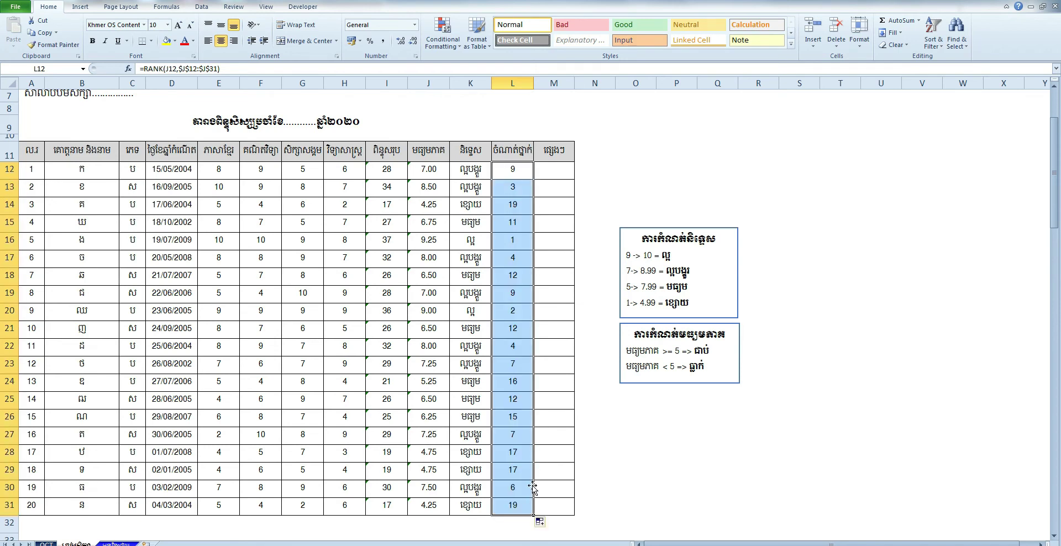
Dismiss the Windows colour-scheme prompt, check L12, and select header row A11:M11.
{"action": "scroll", "coordinate": [553, 378], "scroll_direction": "down", "scroll_amount": 1}
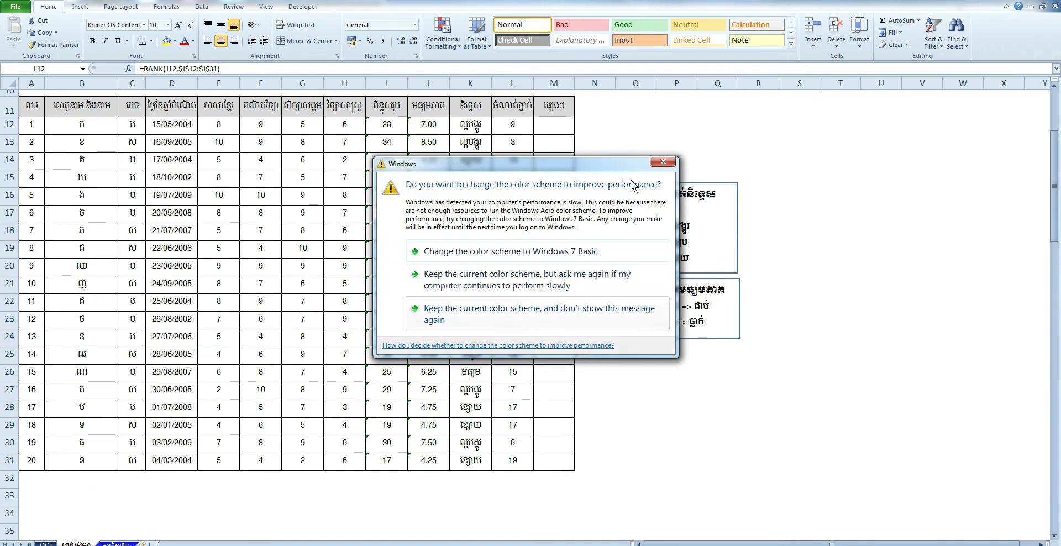
{"action": "left_click", "coordinate": [661, 162]}
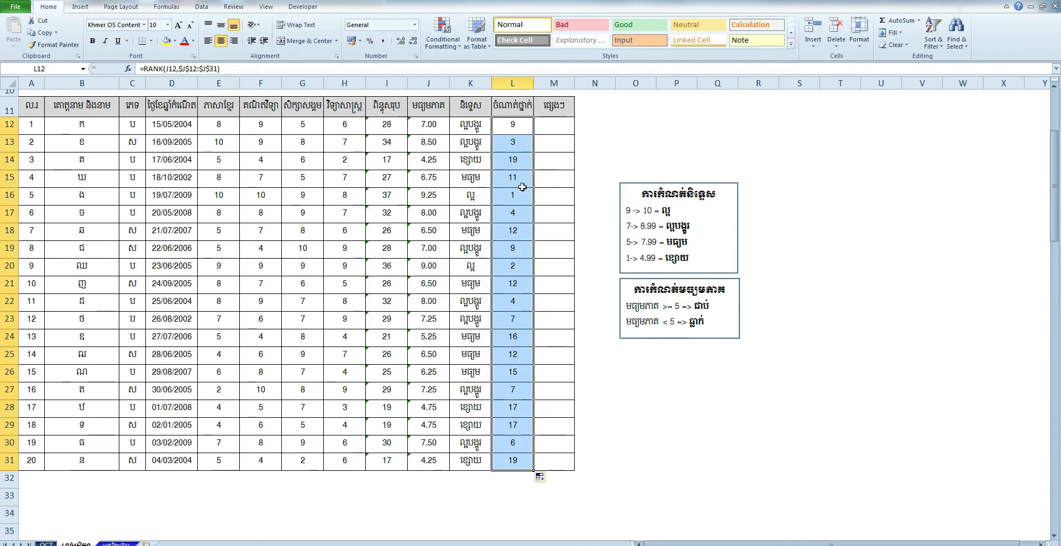
{"action": "left_click", "coordinate": [445, 220]}
{"action": "left_click", "coordinate": [502, 124]}
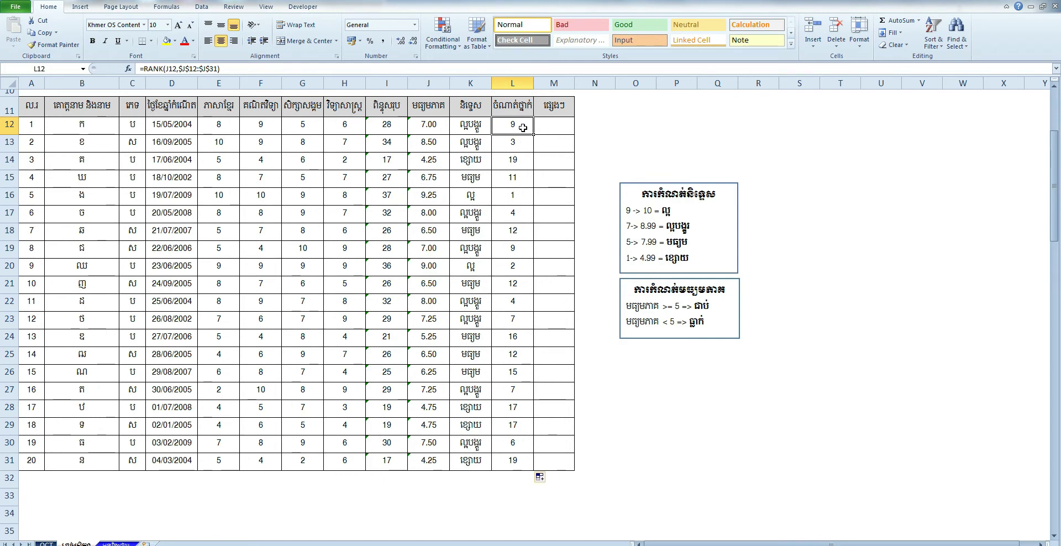
{"action": "left_click", "coordinate": [587, 158]}
{"action": "scroll", "coordinate": [575, 177], "scroll_direction": "up", "scroll_amount": 1}
{"action": "left_click_drag", "start_coordinate": [26, 147], "coordinate": [539, 160]}
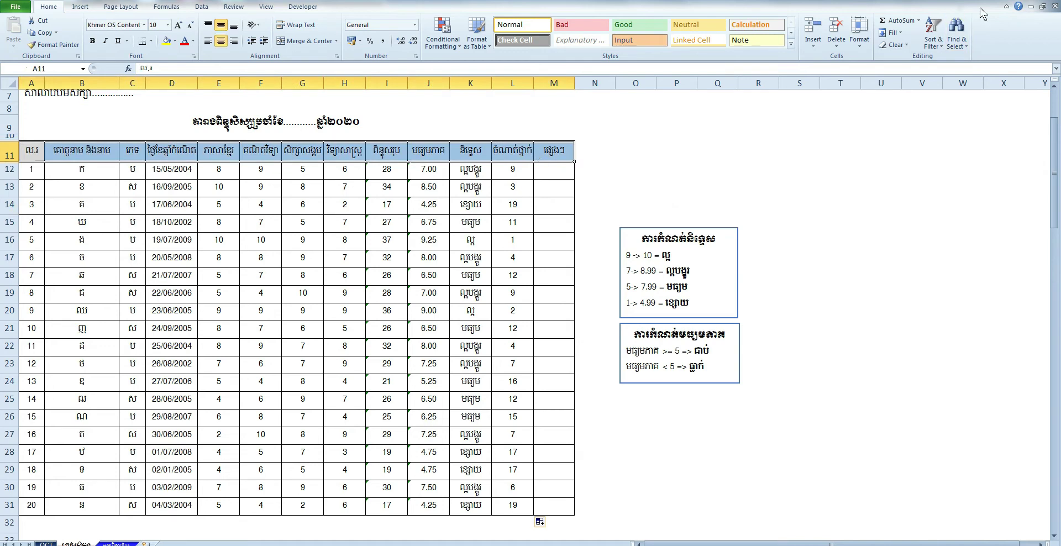
Turn on AutoFilter for the header row and show only the ល្អ grade rows.
{"action": "left_click", "coordinate": [933, 38]}
{"action": "left_click", "coordinate": [946, 102]}
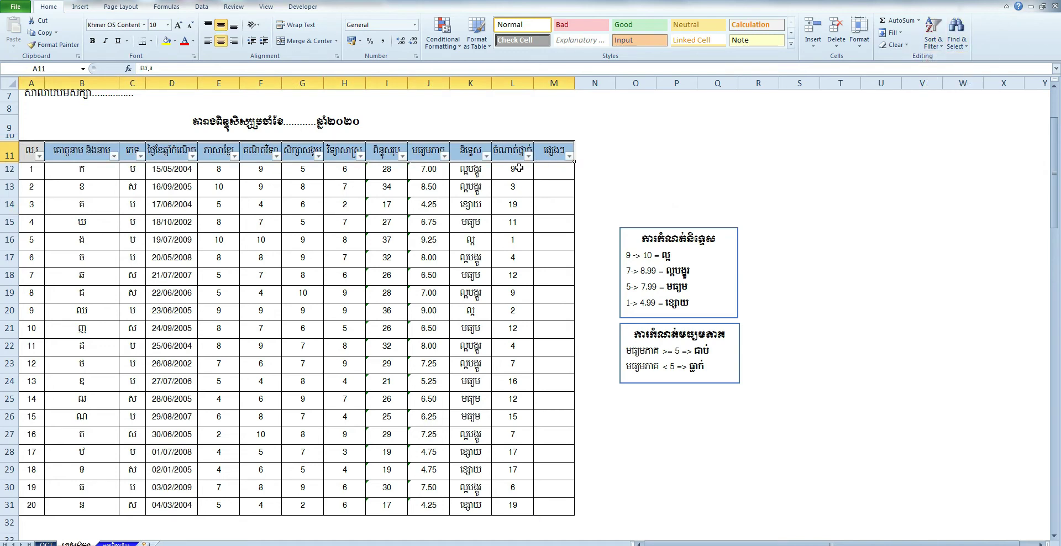
{"action": "left_click", "coordinate": [486, 155]}
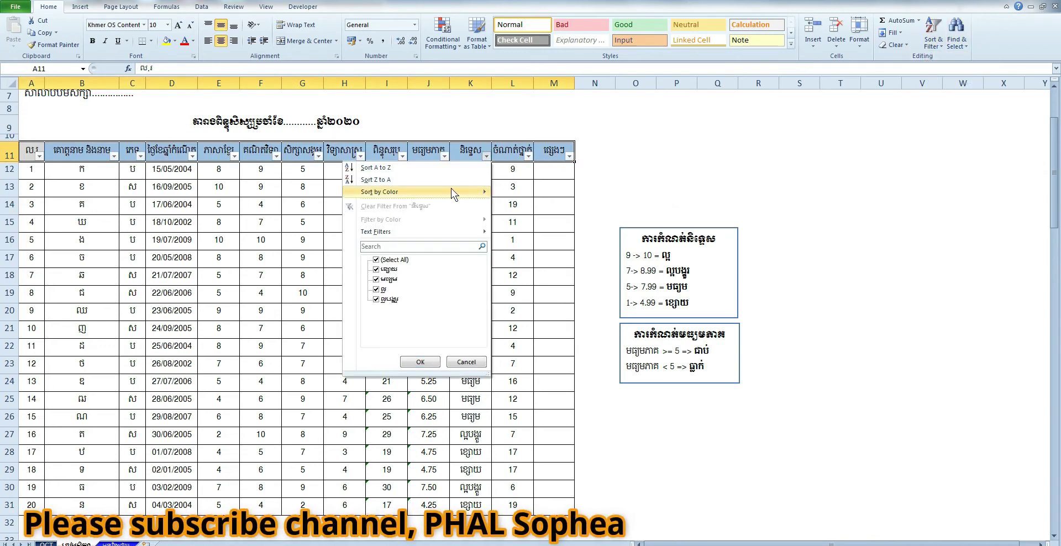
{"action": "left_click", "coordinate": [376, 260]}
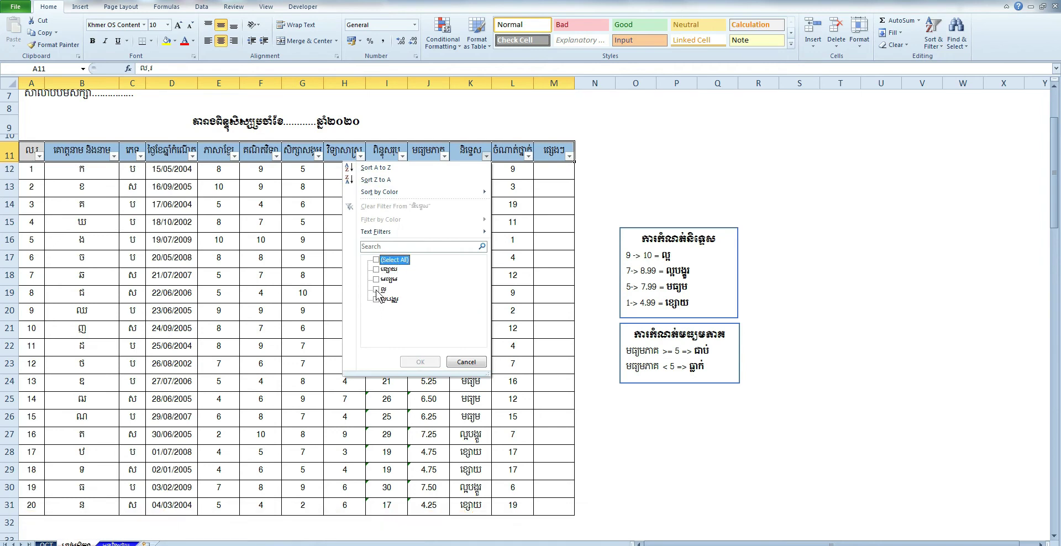
{"action": "left_click", "coordinate": [376, 290]}
{"action": "left_click", "coordinate": [423, 361]}
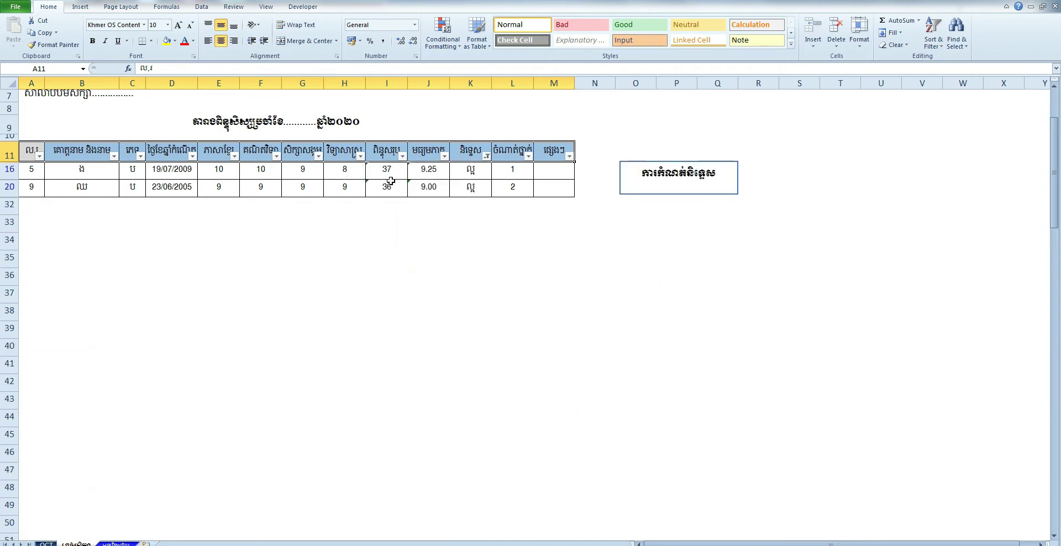
Switch the grade filter to show only ល្អប្រសើរ rows.
{"action": "left_click", "coordinate": [487, 159]}
{"action": "left_click", "coordinate": [543, 273]}
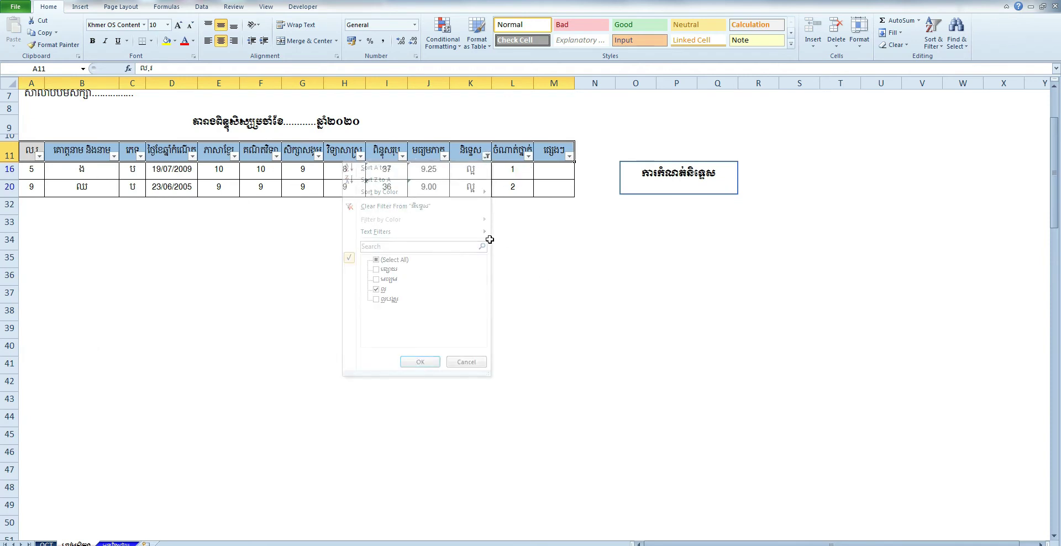
{"action": "left_click", "coordinate": [487, 156]}
{"action": "left_click", "coordinate": [376, 289]}
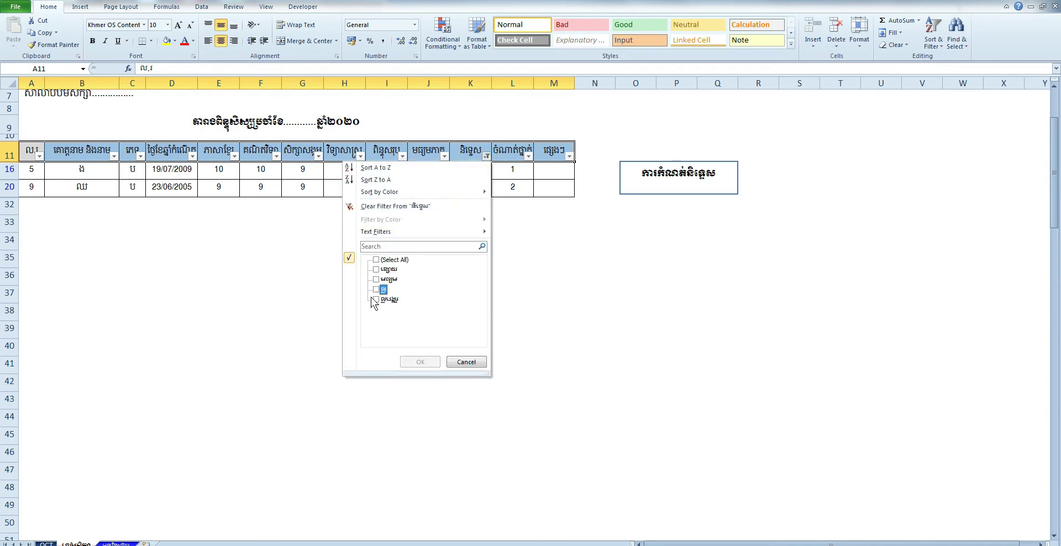
{"action": "left_click", "coordinate": [376, 299]}
{"action": "left_click", "coordinate": [415, 361]}
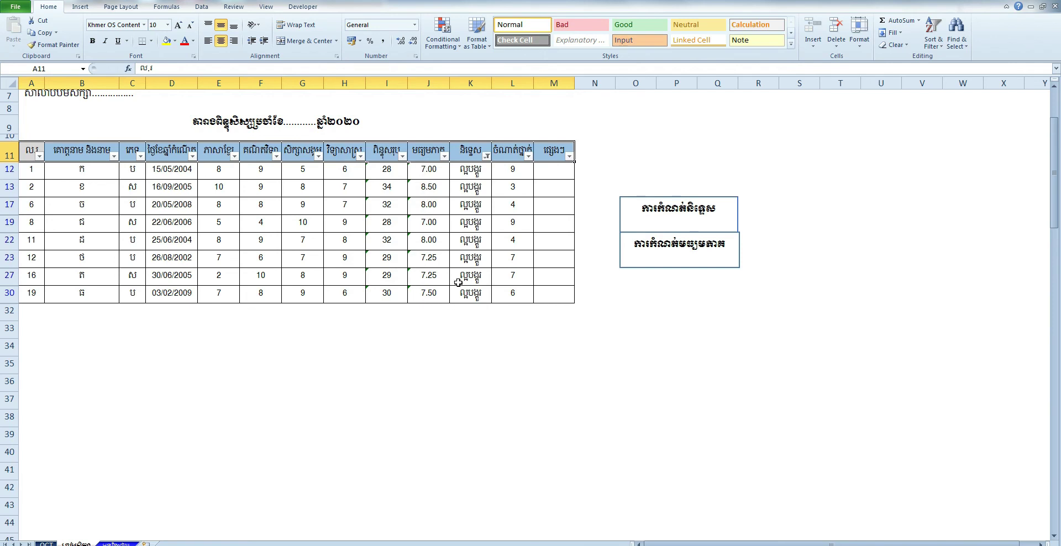
Switch the grade filter to show only មធ្យម rows.
{"action": "left_click", "coordinate": [487, 157]}
{"action": "left_click", "coordinate": [389, 300]}
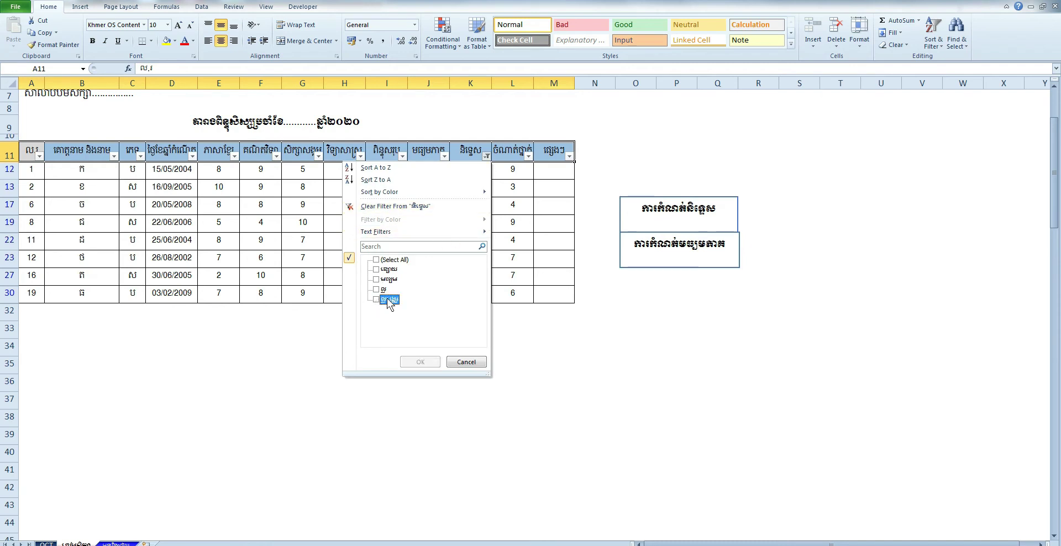
{"action": "left_click", "coordinate": [389, 279]}
{"action": "left_click", "coordinate": [417, 361]}
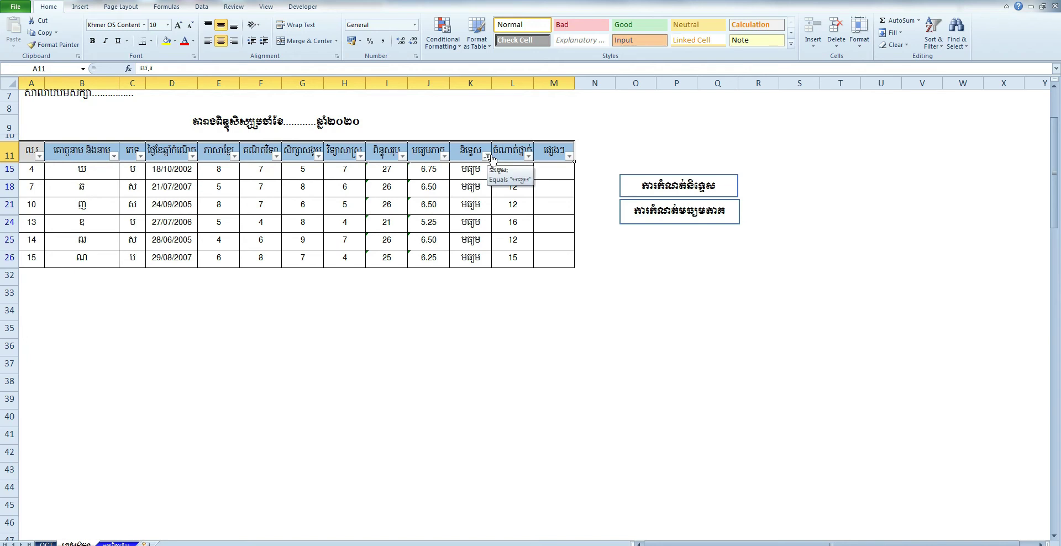
Filter the grade column to ខ្សោយ only and select those students' averages.
{"action": "left_click", "coordinate": [486, 156]}
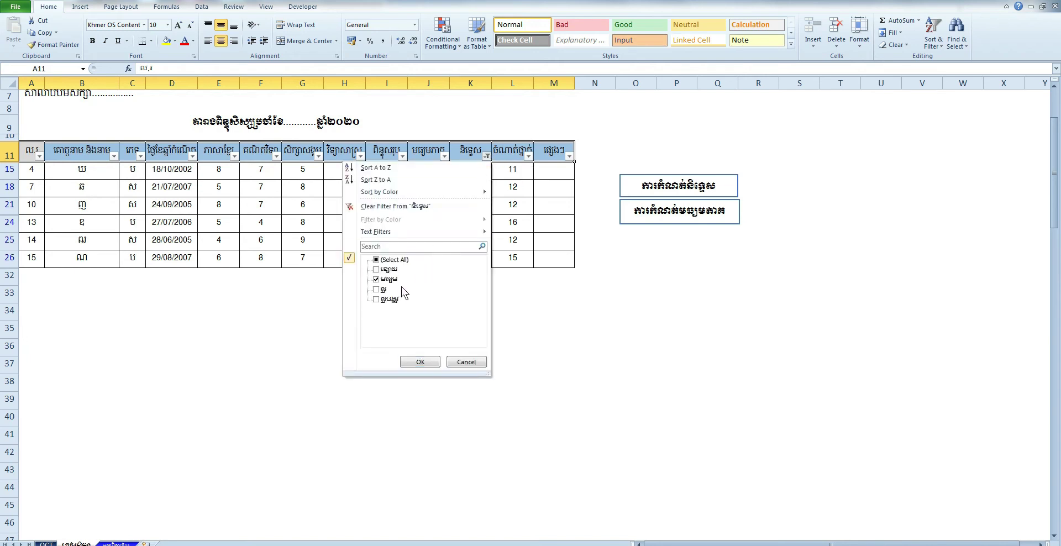
{"action": "left_click", "coordinate": [377, 279]}
{"action": "left_click", "coordinate": [376, 269]}
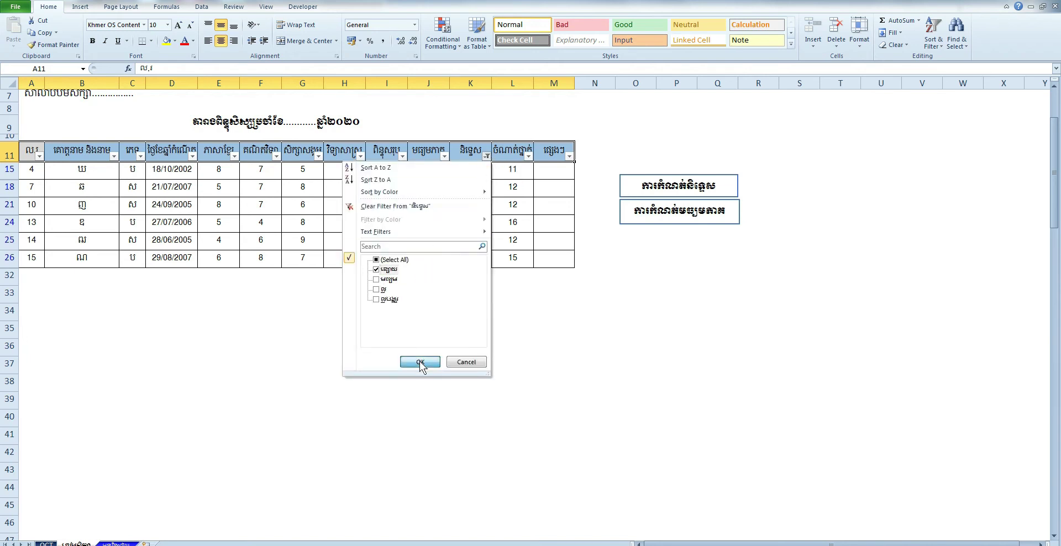
{"action": "left_click", "coordinate": [420, 361]}
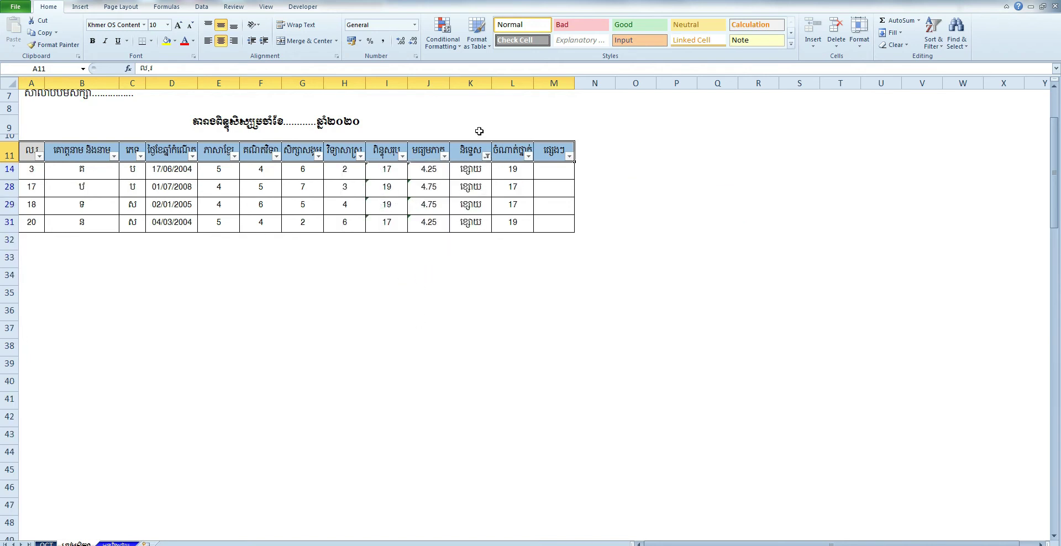
{"action": "left_click", "coordinate": [416, 168]}
{"action": "left_click_drag", "start_coordinate": [416, 168], "coordinate": [426, 221]}
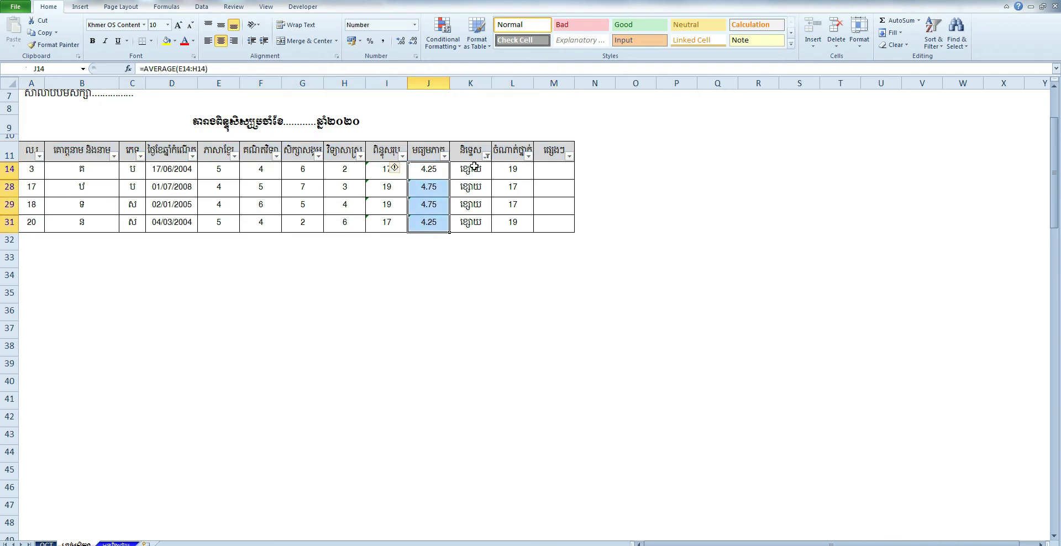
Tick all grades in column K's filter so all 20 students show again.
{"action": "left_click", "coordinate": [487, 156]}
{"action": "left_click", "coordinate": [391, 260]}
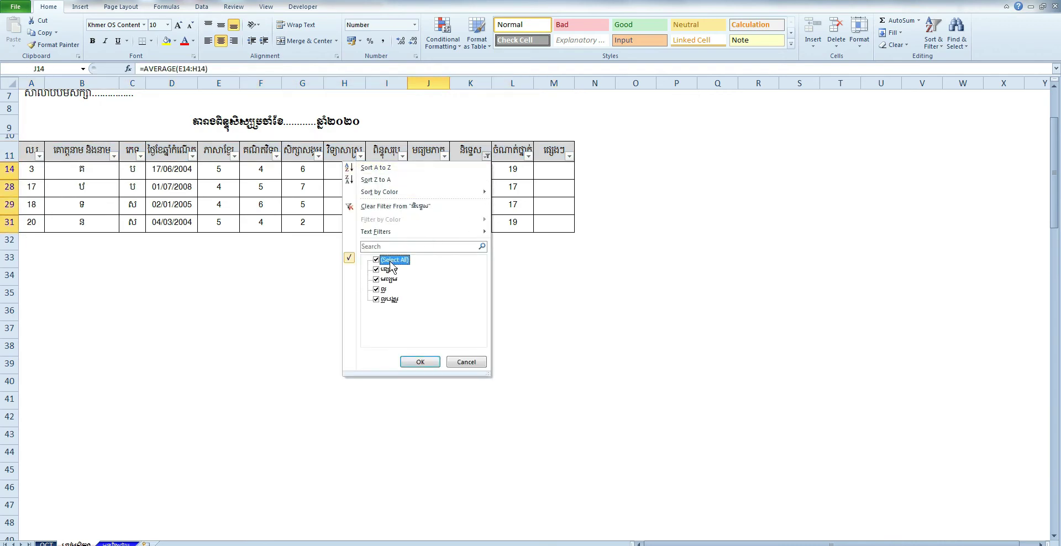
{"action": "left_click", "coordinate": [420, 361]}
{"action": "scroll", "coordinate": [491, 331], "scroll_direction": "down", "scroll_amount": 3}
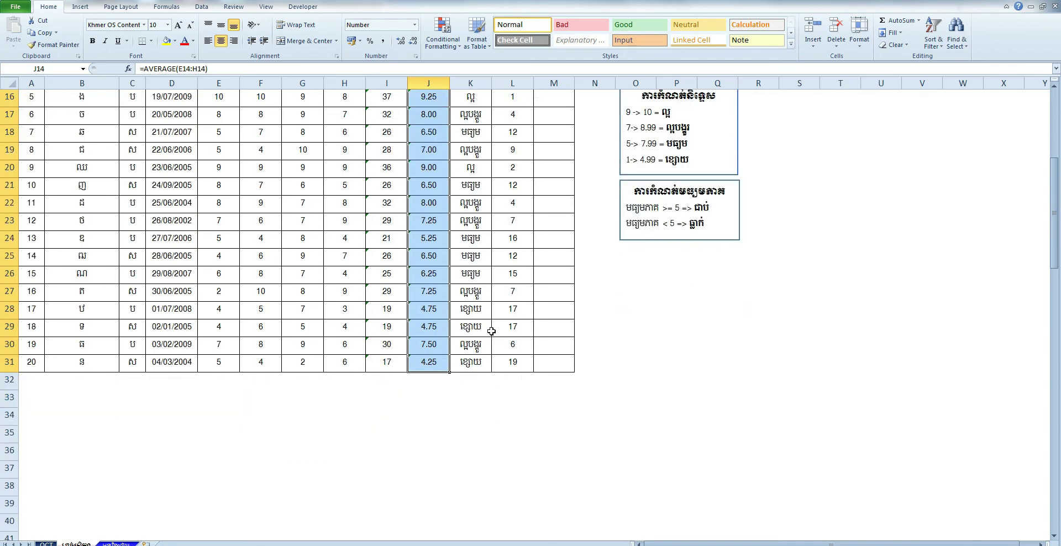
{"action": "left_click", "coordinate": [619, 348]}
{"action": "scroll", "coordinate": [619, 348], "scroll_direction": "up", "scroll_amount": 3}
{"action": "mouse_move", "coordinate": [517, 168]}
{"action": "left_mouse_down"}
{"action": "mouse_move", "coordinate": [528, 218]}
{"action": "mouse_move", "coordinate": [511, 506]}
{"action": "left_mouse_up"}
{"action": "scroll", "coordinate": [526, 257], "scroll_direction": "down", "scroll_amount": 1}
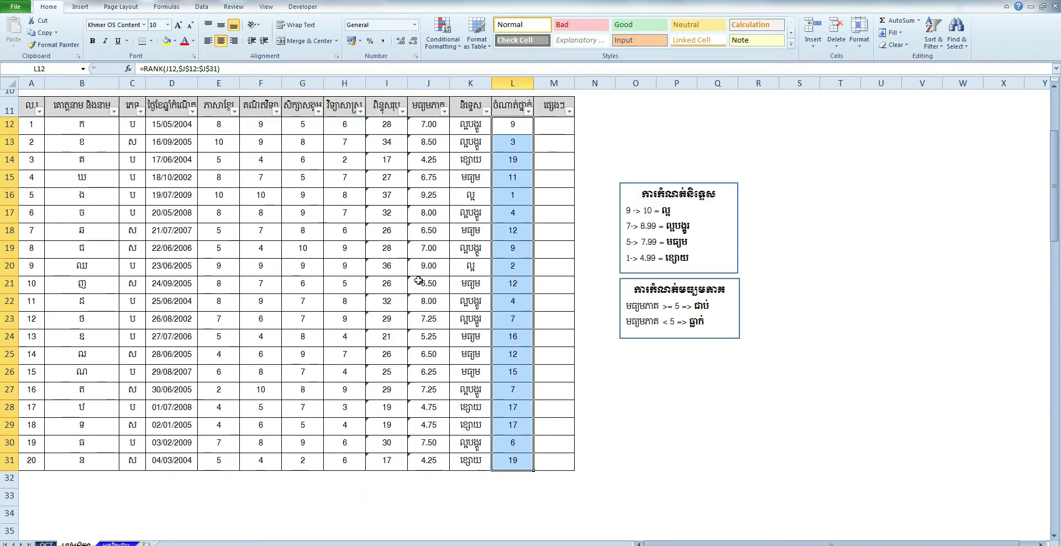
{"action": "scroll", "coordinate": [514, 381], "scroll_direction": "down", "scroll_amount": 1}
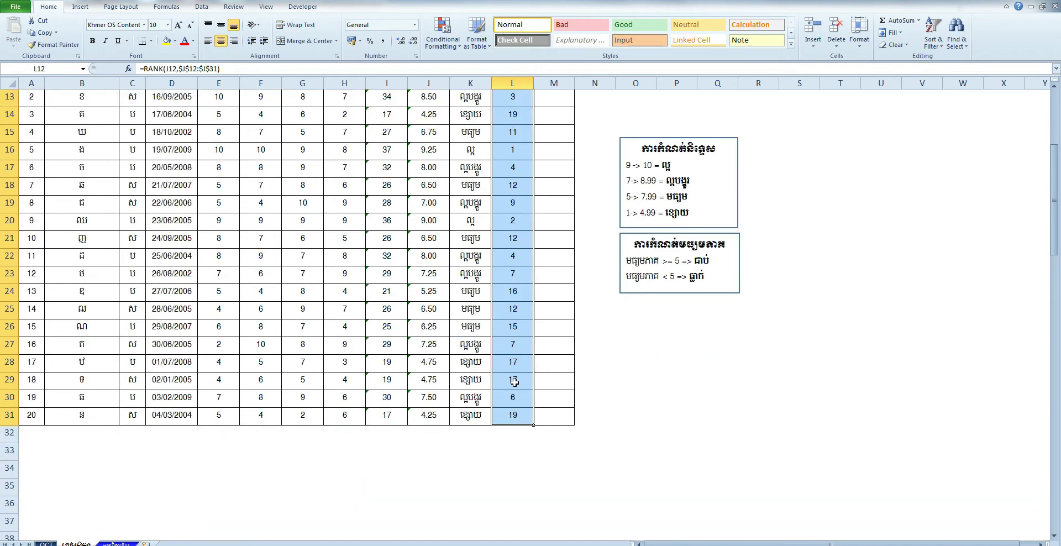
{"action": "left_click_drag", "start_coordinate": [522, 361], "coordinate": [522, 375]}
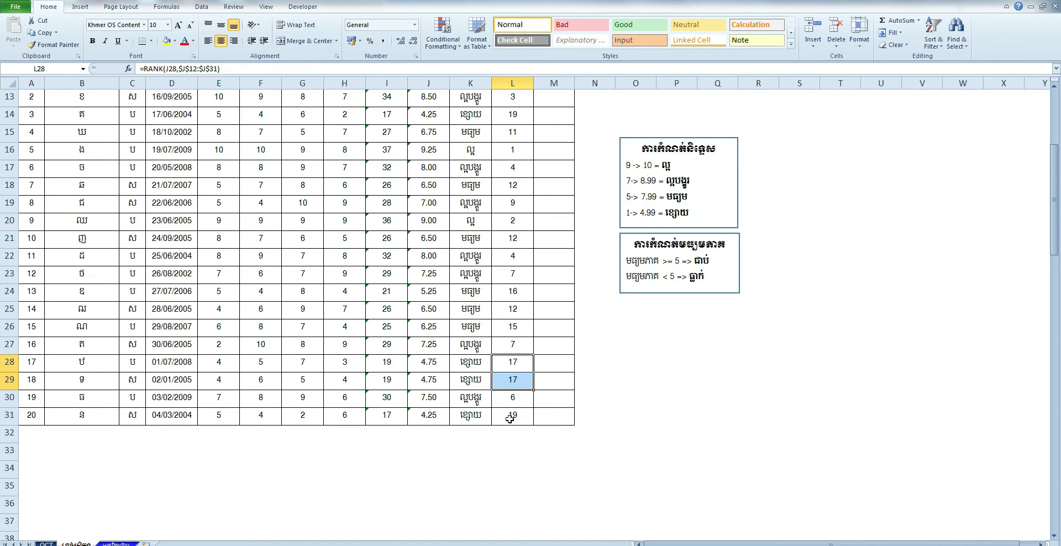
{"action": "left_click", "coordinate": [513, 361]}
{"action": "left_click", "coordinate": [513, 378]}
{"action": "left_click", "coordinate": [512, 416]}
{"action": "left_click", "coordinate": [512, 379]}
{"action": "left_click_drag", "start_coordinate": [514, 361], "coordinate": [515, 389]}
{"action": "scroll", "coordinate": [530, 306], "scroll_direction": "up", "scroll_amount": 1}
{"action": "scroll", "coordinate": [536, 290], "scroll_direction": "up", "scroll_amount": 1}
{"action": "scroll", "coordinate": [526, 222], "scroll_direction": "down", "scroll_amount": 2}
{"action": "scroll", "coordinate": [533, 426], "scroll_direction": "up", "scroll_amount": 2}
{"action": "mouse_move", "coordinate": [509, 169]}
{"action": "left_mouse_down"}
{"action": "mouse_move", "coordinate": [515, 334]}
{"action": "mouse_move", "coordinate": [502, 500]}
{"action": "left_mouse_up"}
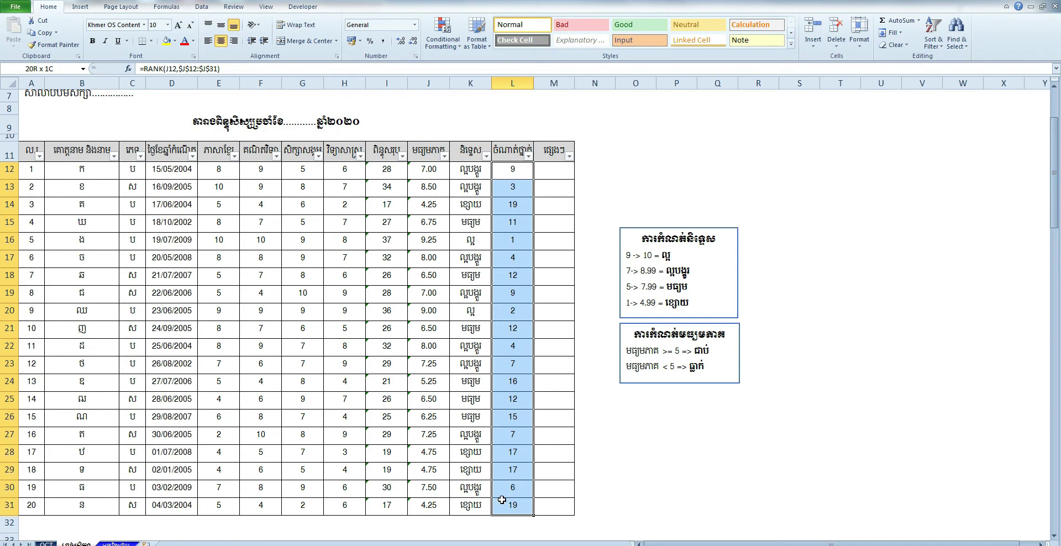
{"action": "left_click", "coordinate": [523, 307]}
{"action": "left_click_drag", "start_coordinate": [514, 170], "coordinate": [507, 506]}
{"action": "left_click", "coordinate": [528, 275]}
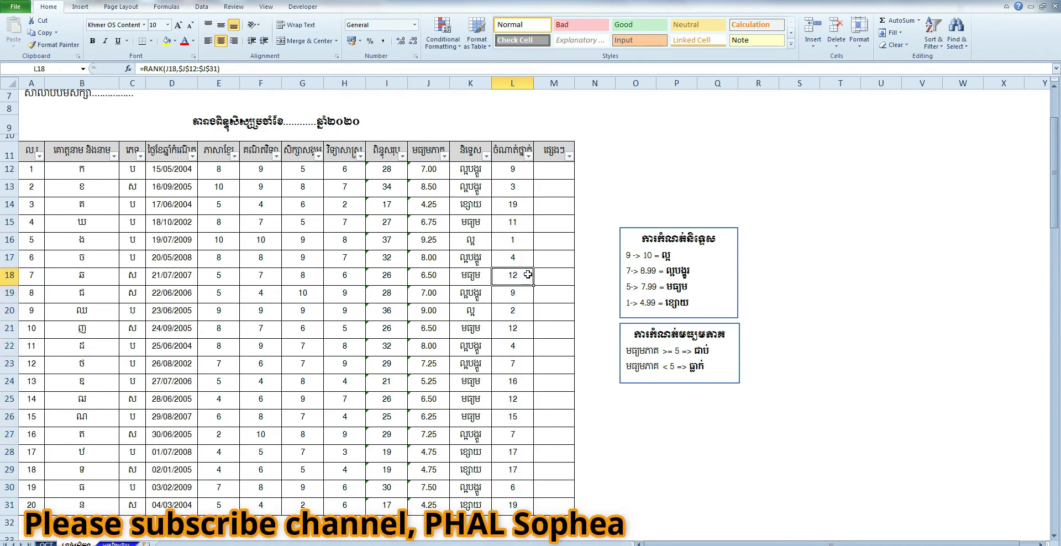
{"action": "left_click", "coordinate": [34, 154]}
{"action": "left_click_drag", "start_coordinate": [33, 154], "coordinate": [564, 155]}
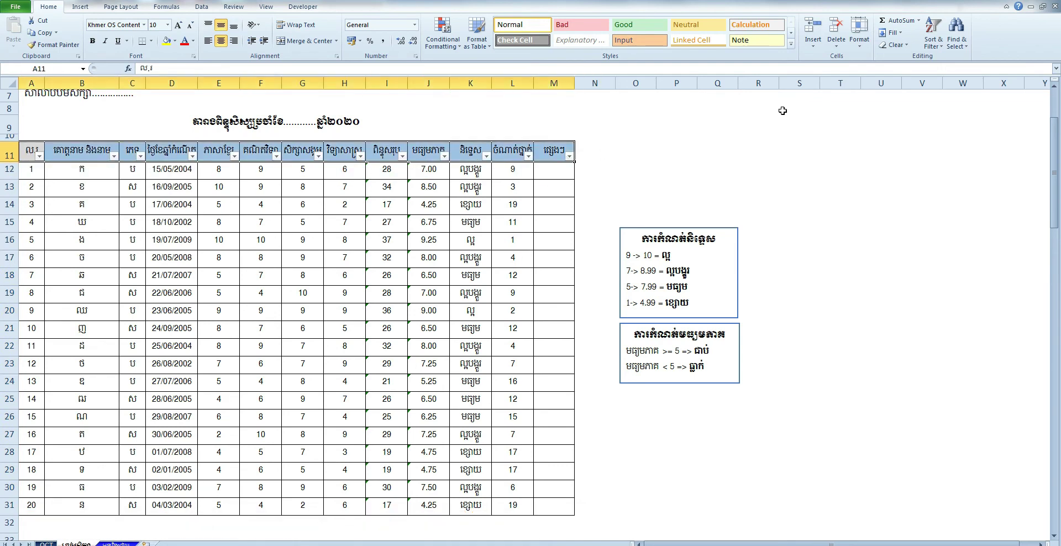
{"action": "left_click", "coordinate": [932, 42]}
Turn off AutoFilter on the header row and select cell M12.
{"action": "left_click", "coordinate": [946, 99]}
{"action": "left_click", "coordinate": [644, 147]}
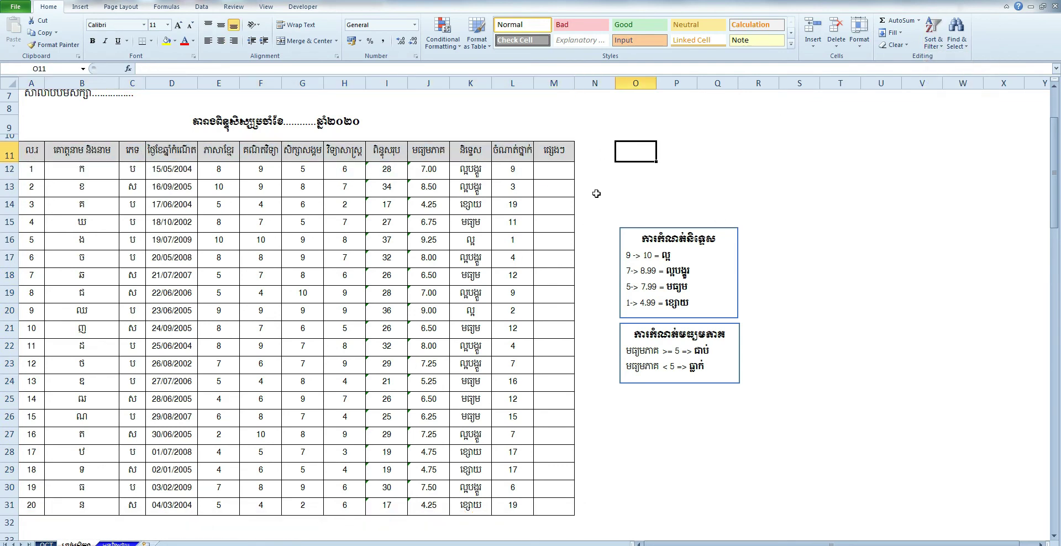
{"action": "scroll", "coordinate": [567, 209], "scroll_direction": "up", "scroll_amount": 2}
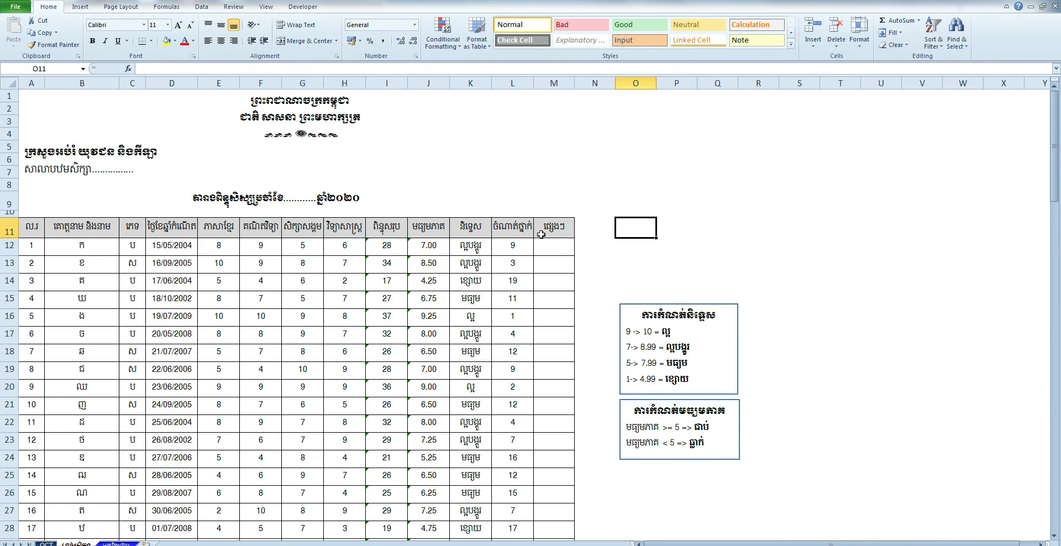
{"action": "scroll", "coordinate": [542, 228], "scroll_direction": "down", "scroll_amount": 2}
{"action": "scroll", "coordinate": [543, 228], "scroll_direction": "up", "scroll_amount": 1}
{"action": "scroll", "coordinate": [539, 249], "scroll_direction": "up", "scroll_amount": 1}
{"action": "scroll", "coordinate": [522, 285], "scroll_direction": "down", "scroll_amount": 1}
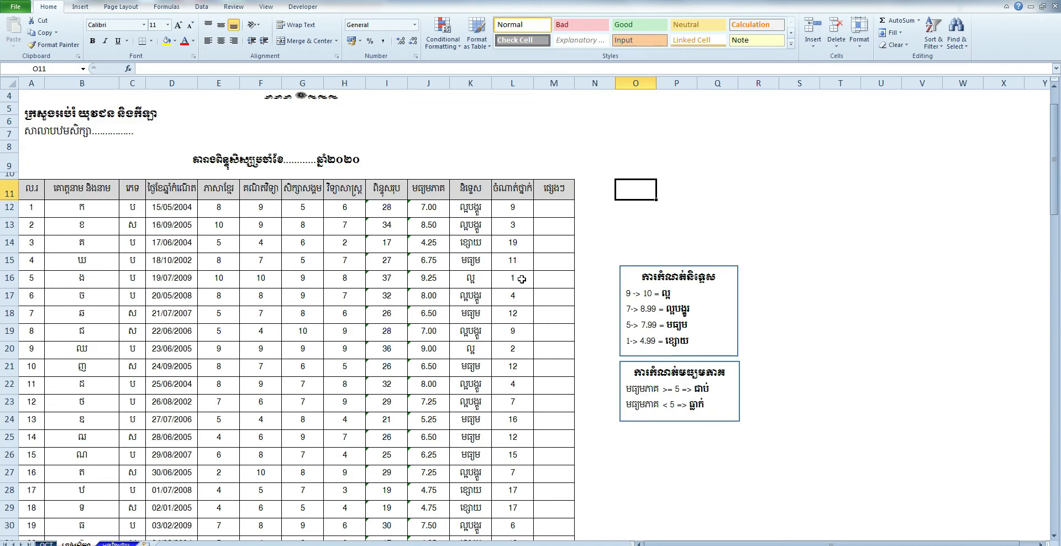
{"action": "left_click", "coordinate": [559, 207]}
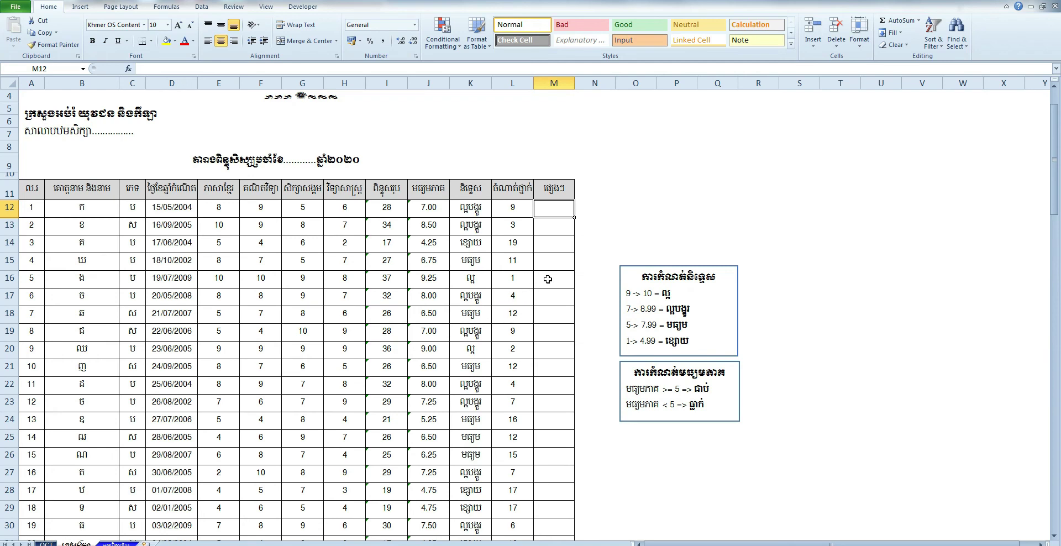
{"action": "scroll", "coordinate": [548, 279], "scroll_direction": "down", "scroll_amount": 2}
{"action": "scroll", "coordinate": [559, 260], "scroll_direction": "up", "scroll_amount": 3}
{"action": "left_click", "coordinate": [606, 247]}
{"action": "left_click", "coordinate": [570, 248]}
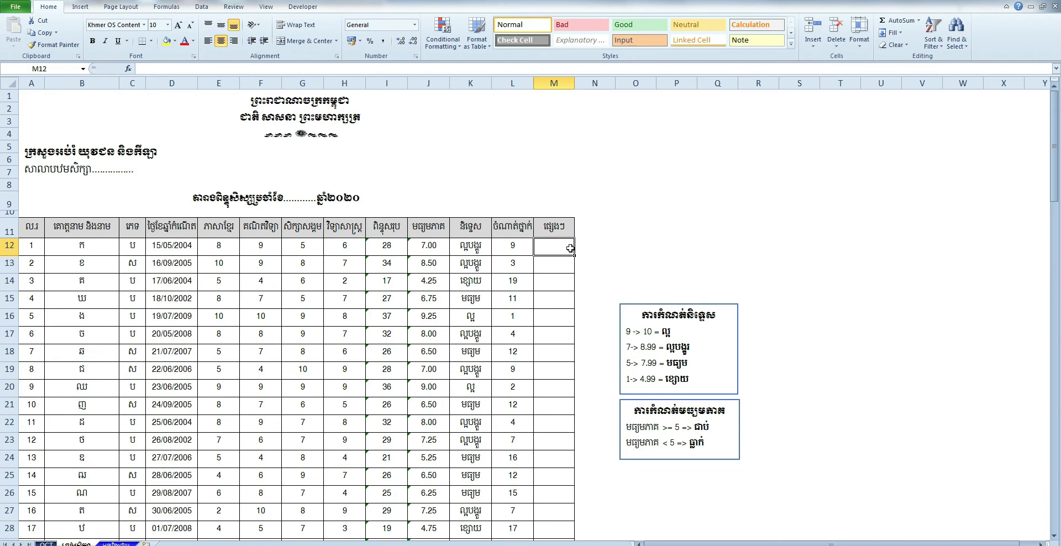
Enter =IF(J12>=5,"ជាប់") in M12 so the first student shows ជាប់.
{"action": "type", "text": "="}
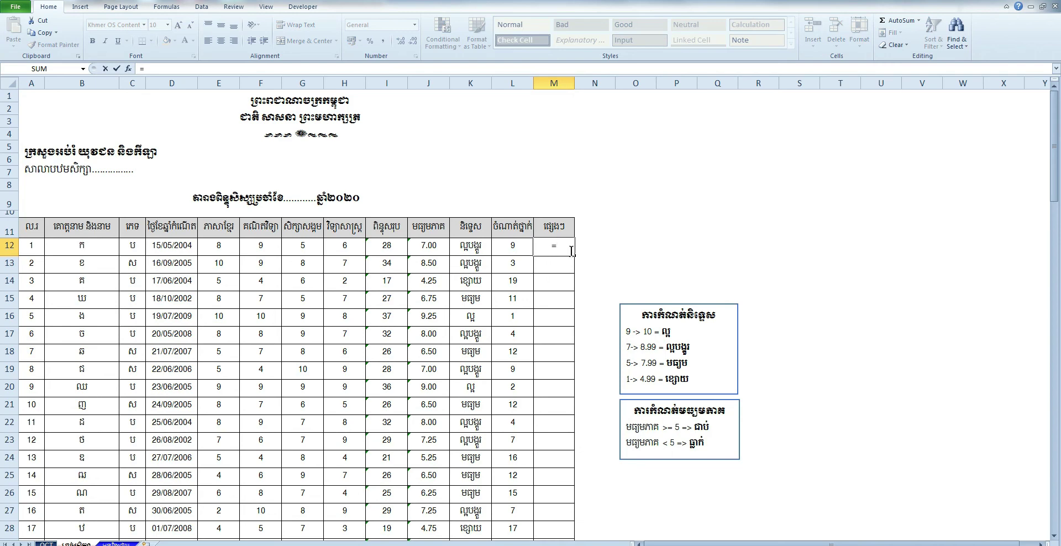
{"action": "type", "text": "if("}
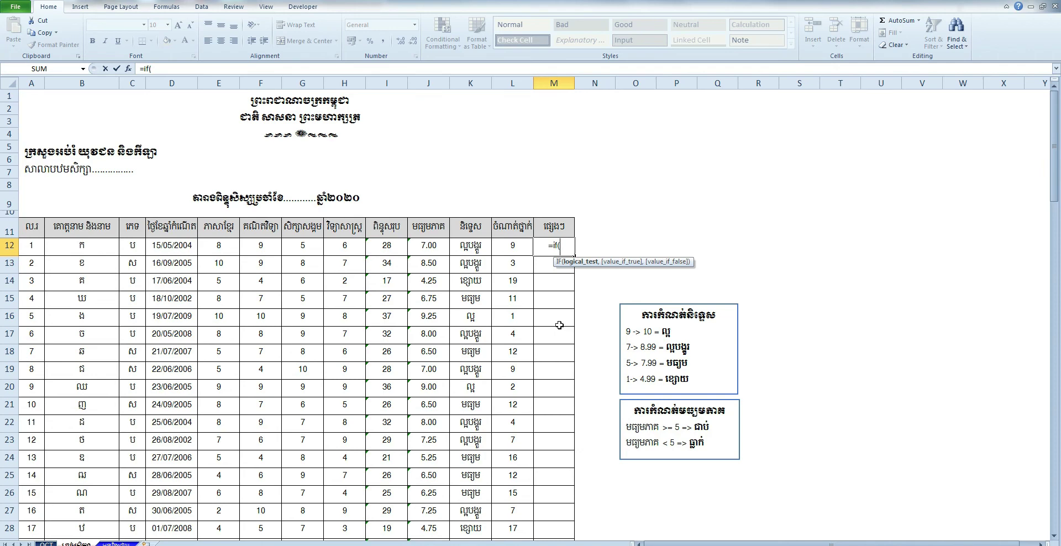
{"action": "left_click", "coordinate": [421, 246]}
{"action": "type", "text": ">"}
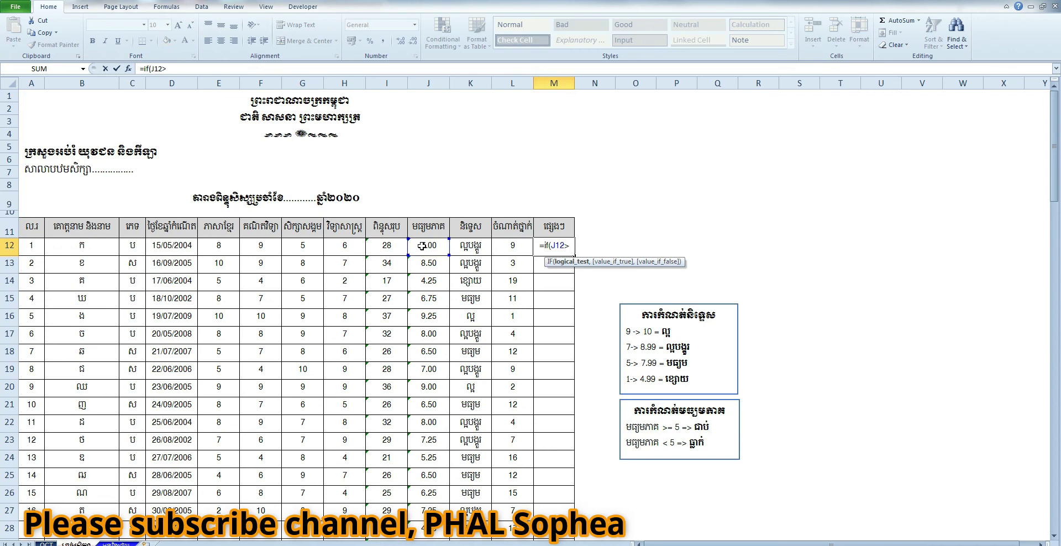
{"action": "type", "text": "="}
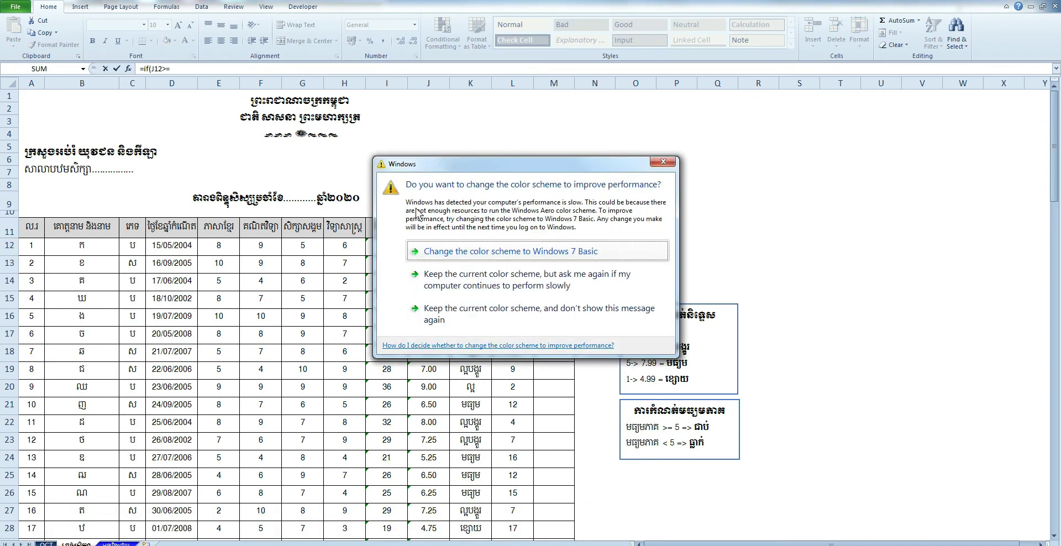
{"action": "left_click", "coordinate": [667, 161]}
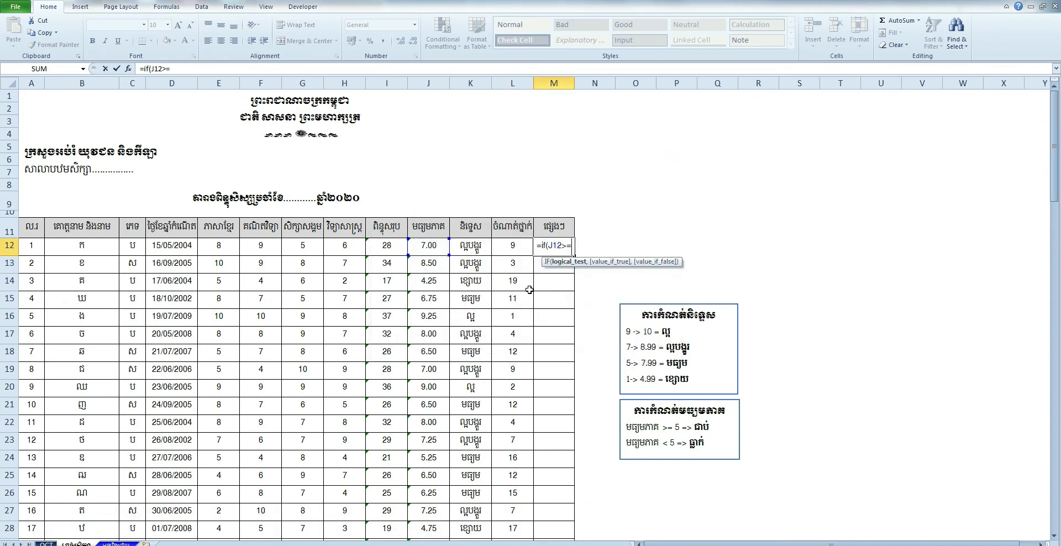
{"action": "type", "text": "5,\"\""}
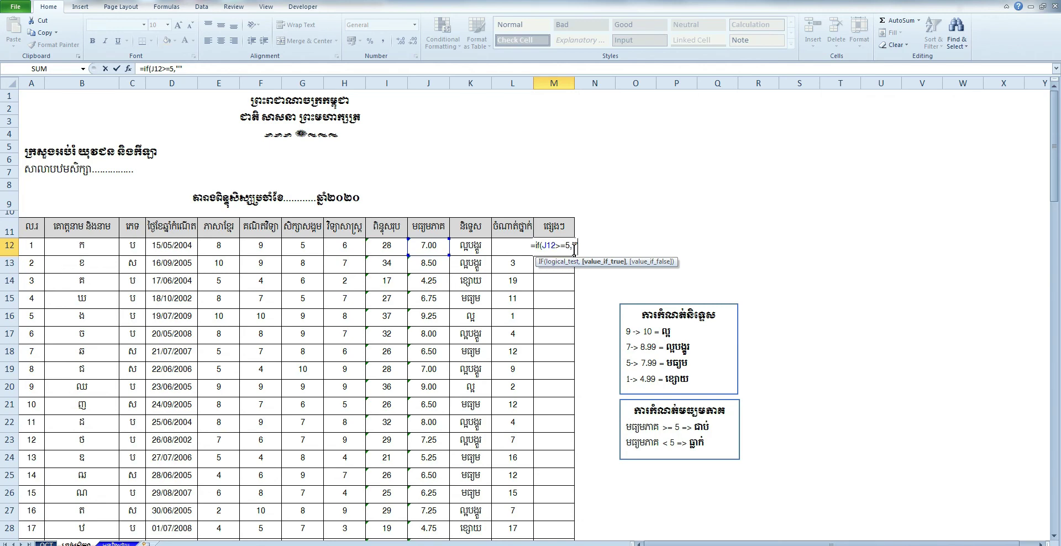
{"action": "type", "text": "ជាប់"}
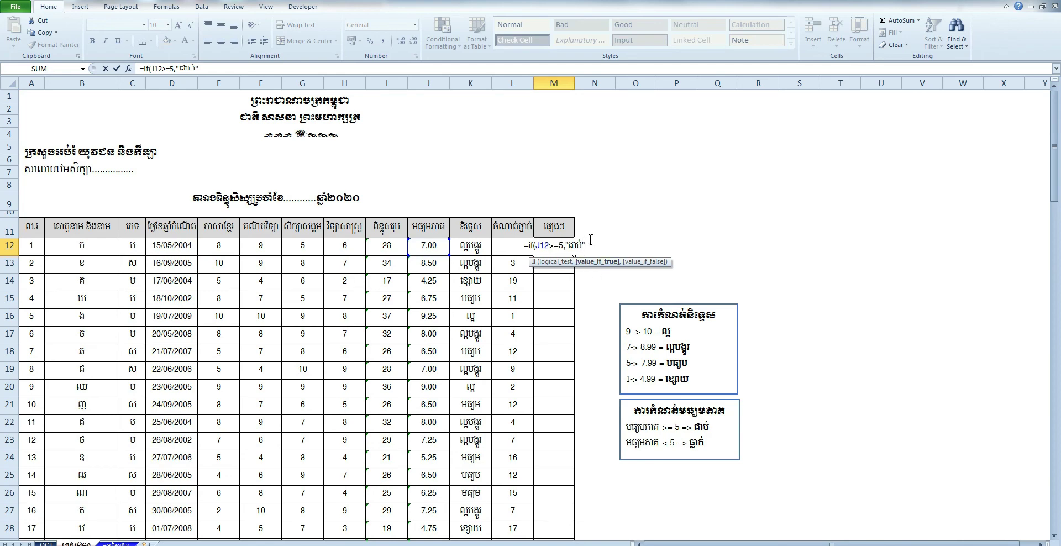
{"action": "type", "text": ")"}
{"action": "key", "text": "Return"}
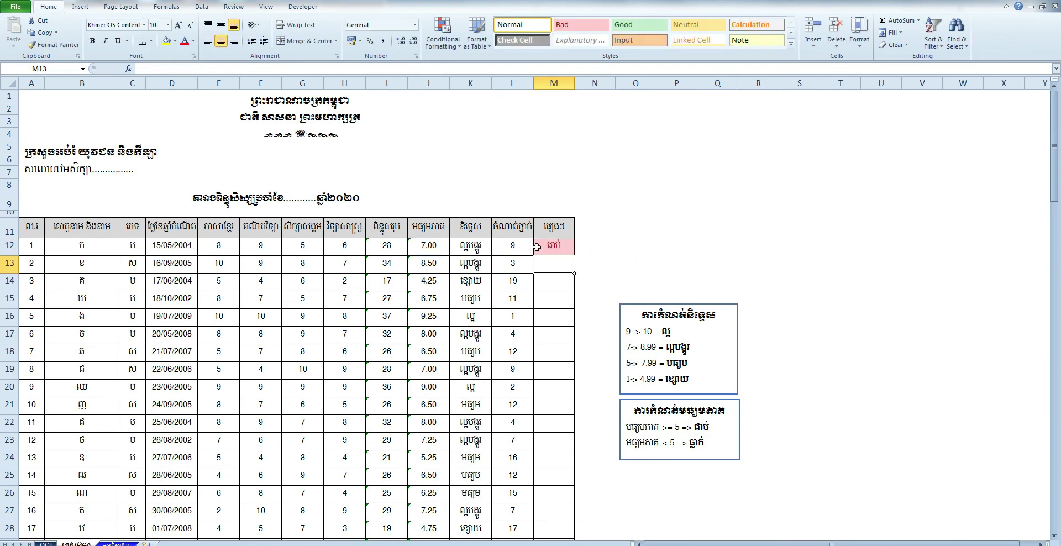
{"action": "left_click", "coordinate": [548, 246]}
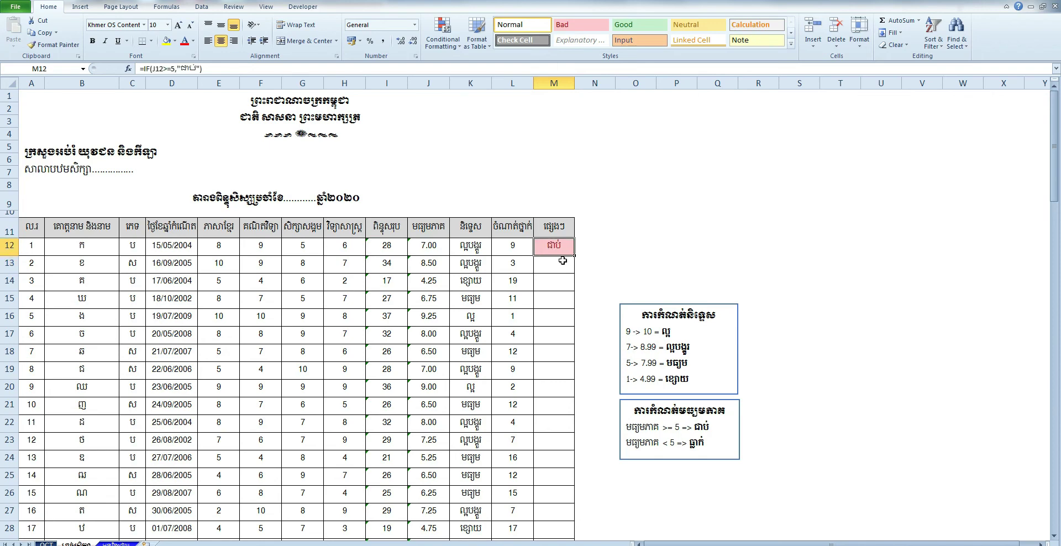
{"action": "scroll", "coordinate": [557, 267], "scroll_direction": "down", "scroll_amount": 1}
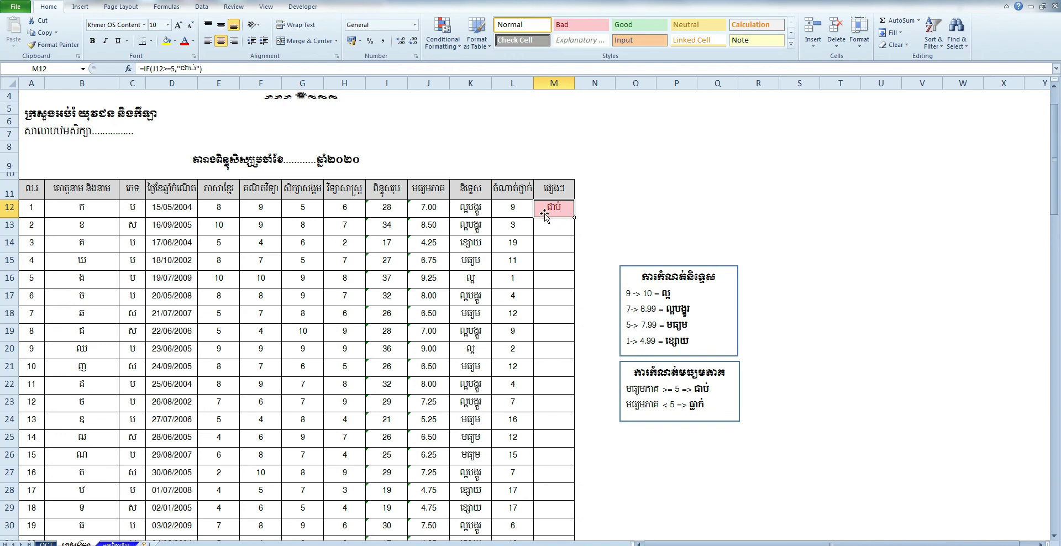
{"action": "left_click", "coordinate": [457, 49]}
{"action": "mouse_move", "coordinate": [466, 69]}
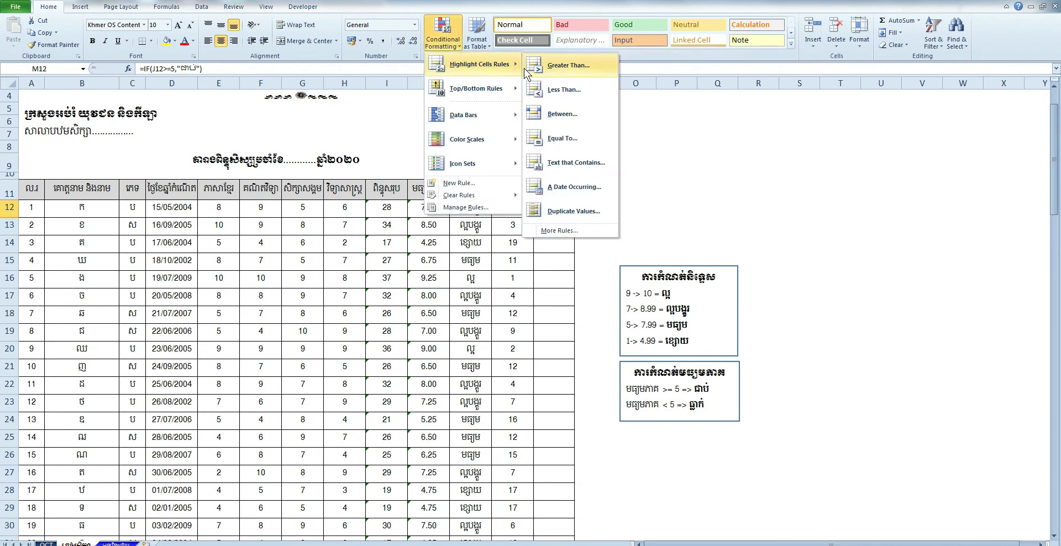
{"action": "left_click", "coordinate": [630, 237]}
{"action": "left_click", "coordinate": [553, 220]}
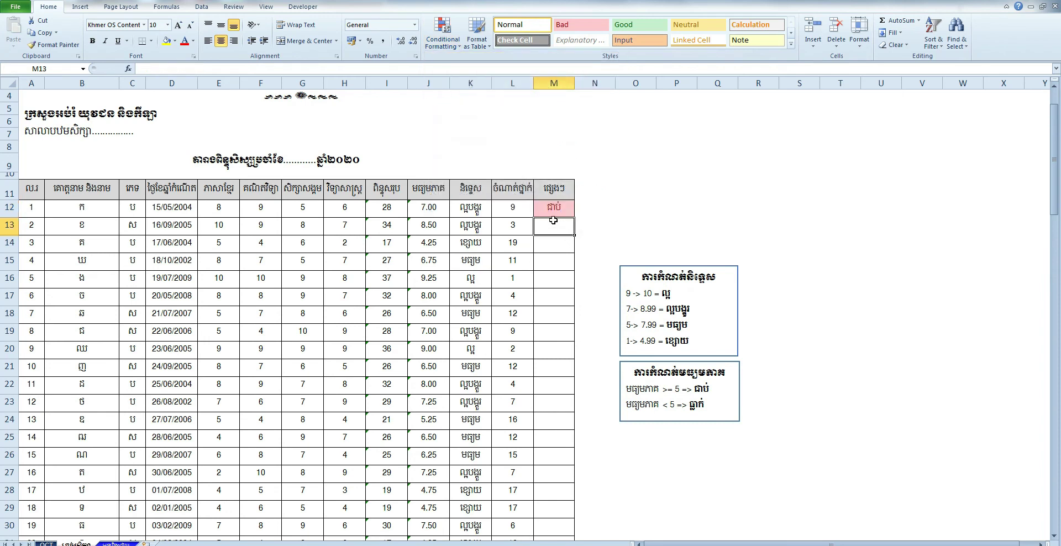
{"action": "left_click", "coordinate": [555, 212]}
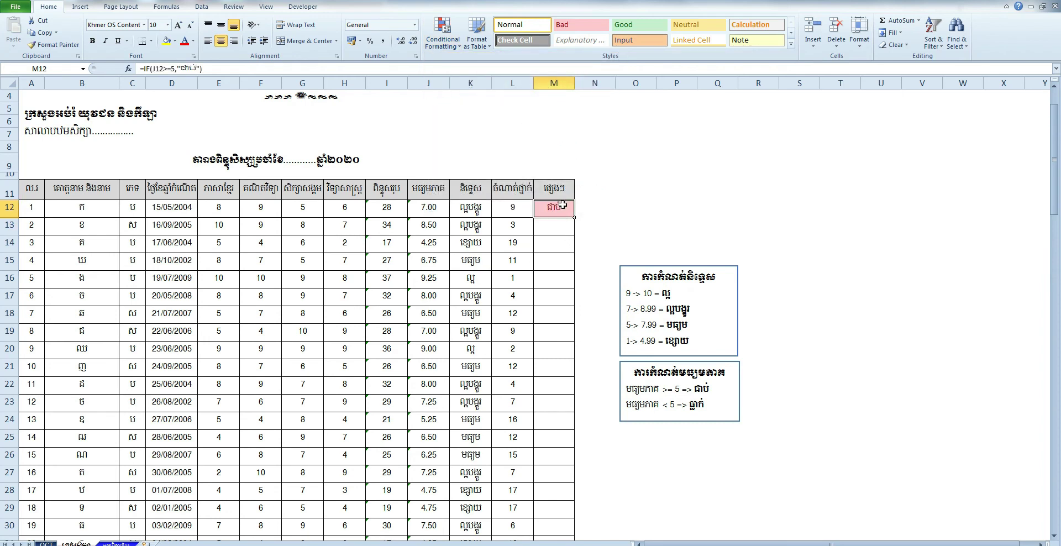
{"action": "double_click", "coordinate": [564, 209]}
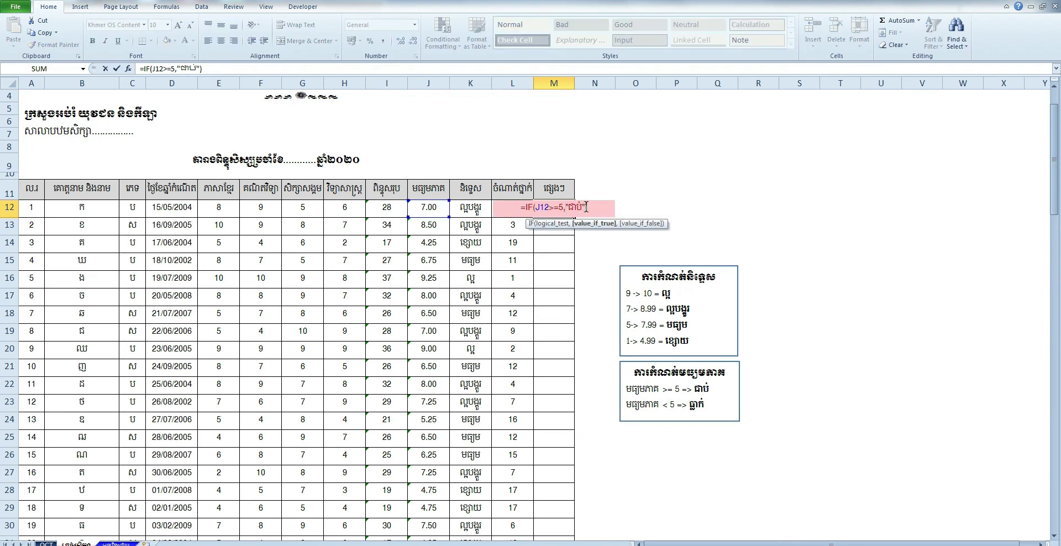
Extend M12 to =IF(J12>=5,"ជាប់",IF(J12<5,"ធ្លាក់")) so failing averages show ធ្លាក់.
{"action": "type", "text": "ុំ"}
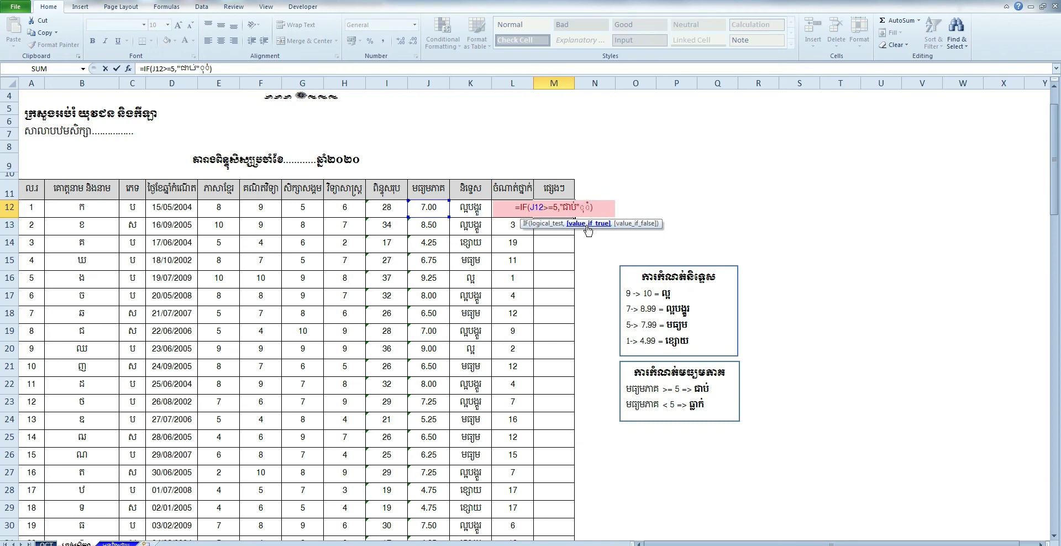
{"action": "key", "text": "BackSpace"}
{"action": "key", "text": "BackSpace"}
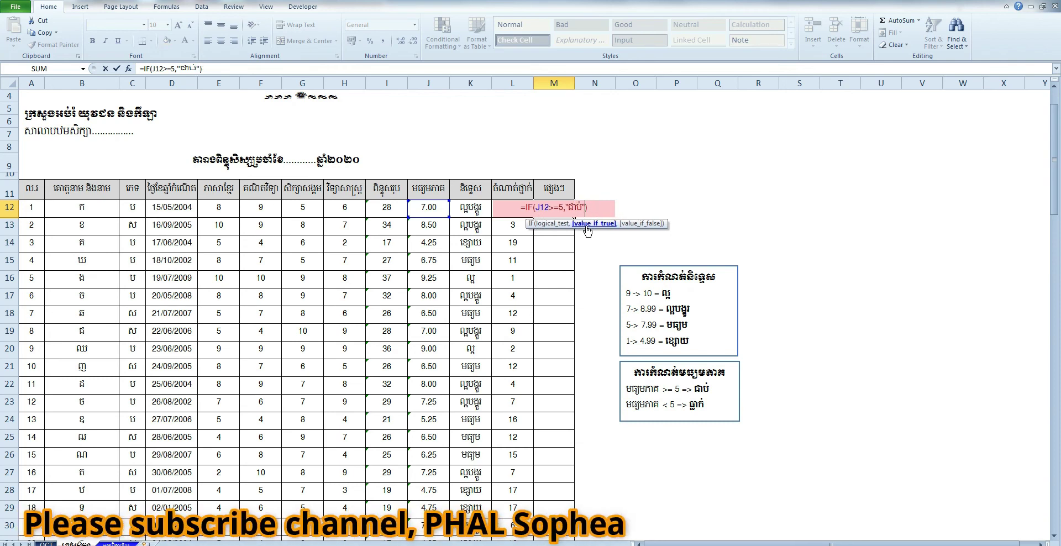
{"action": "type", "text": ","}
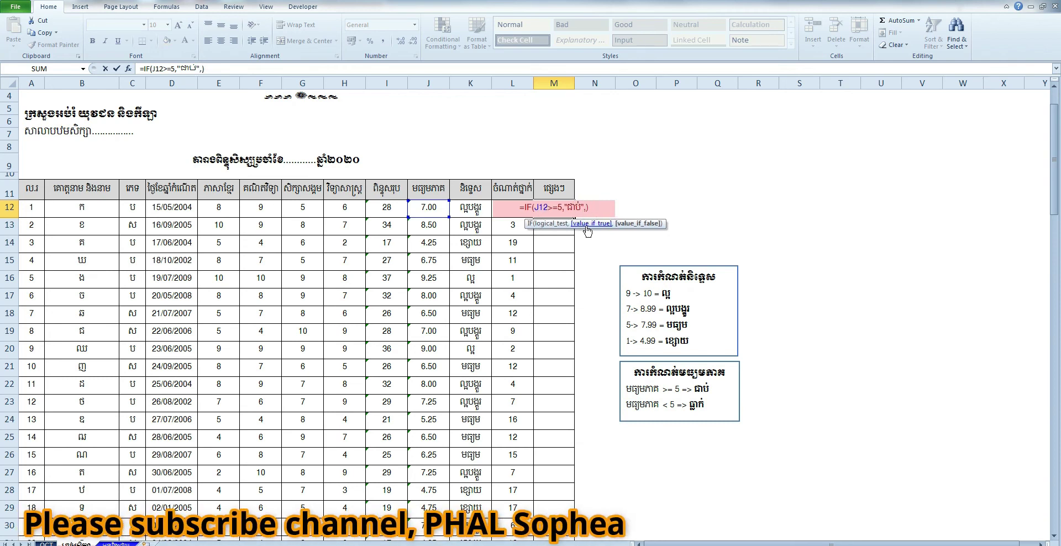
{"action": "type", "text": "if"}
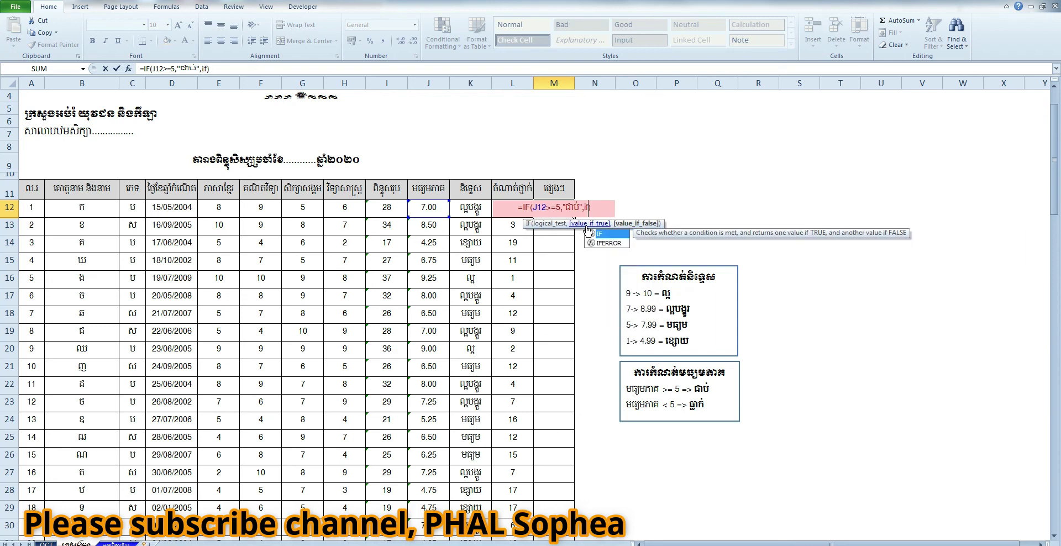
{"action": "type", "text": "("}
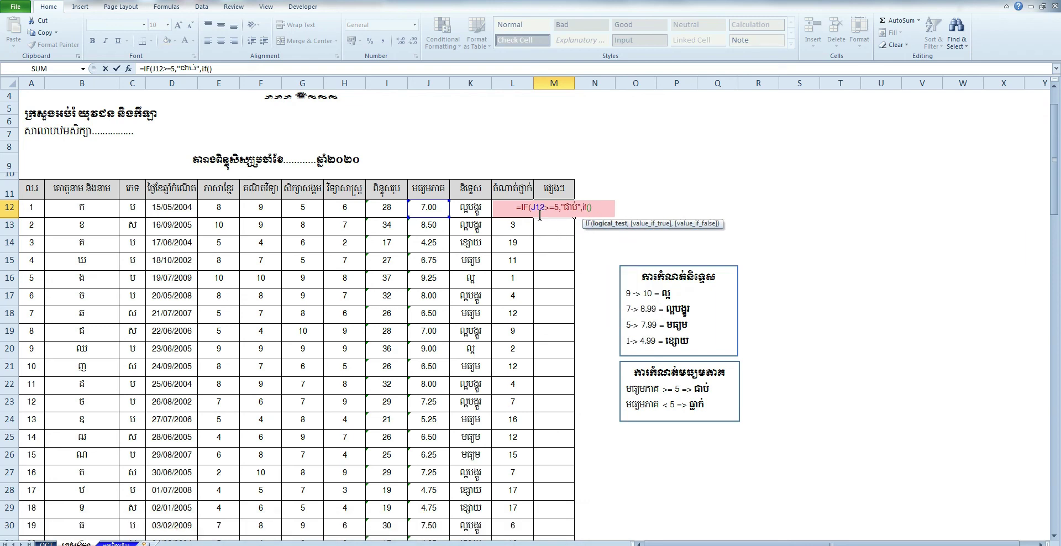
{"action": "left_click", "coordinate": [417, 209]}
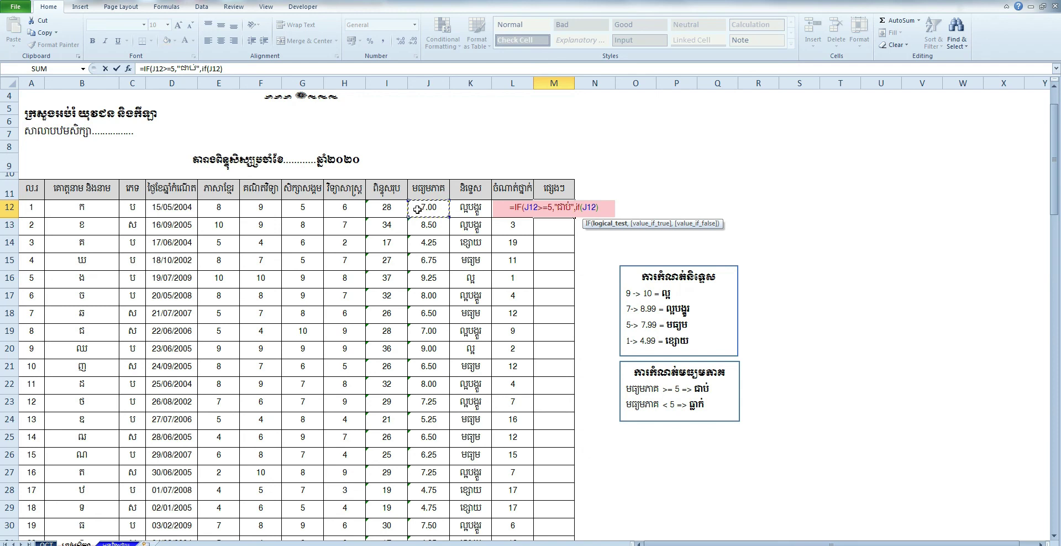
{"action": "type", "text": "<"}
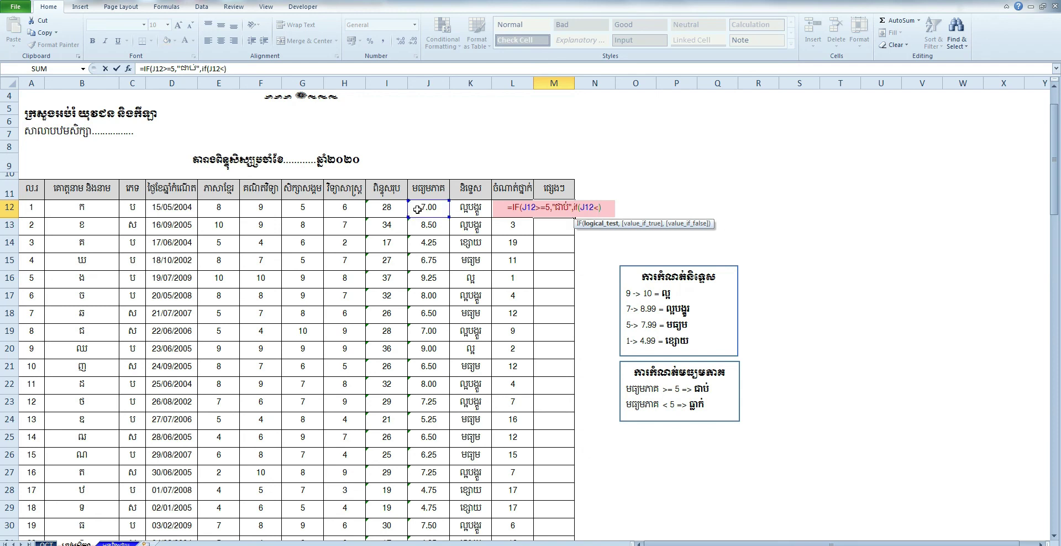
{"action": "type", "text": "5,\"\""}
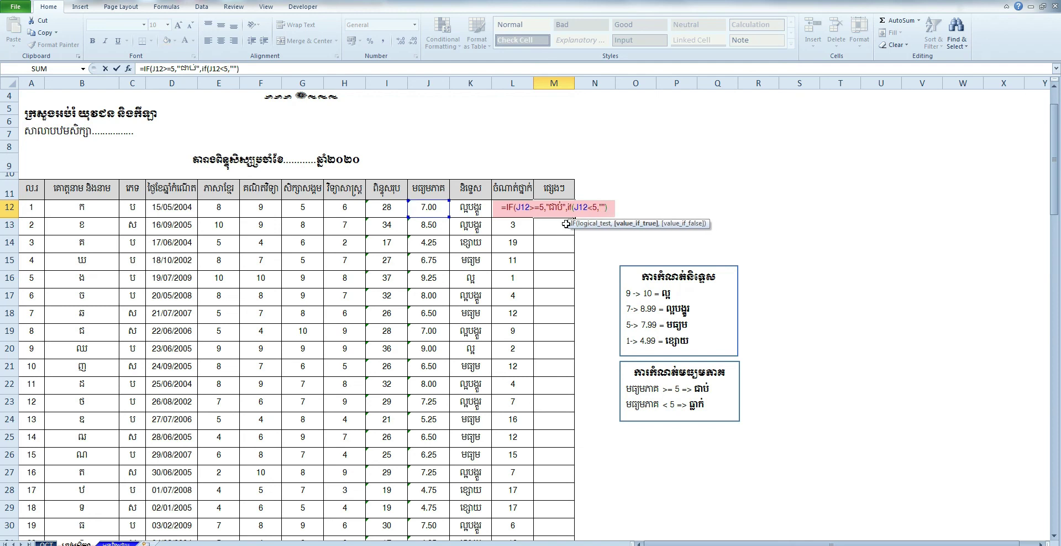
{"action": "key", "text": "Left"}
{"action": "type", "text": "ធ្លាក់"}
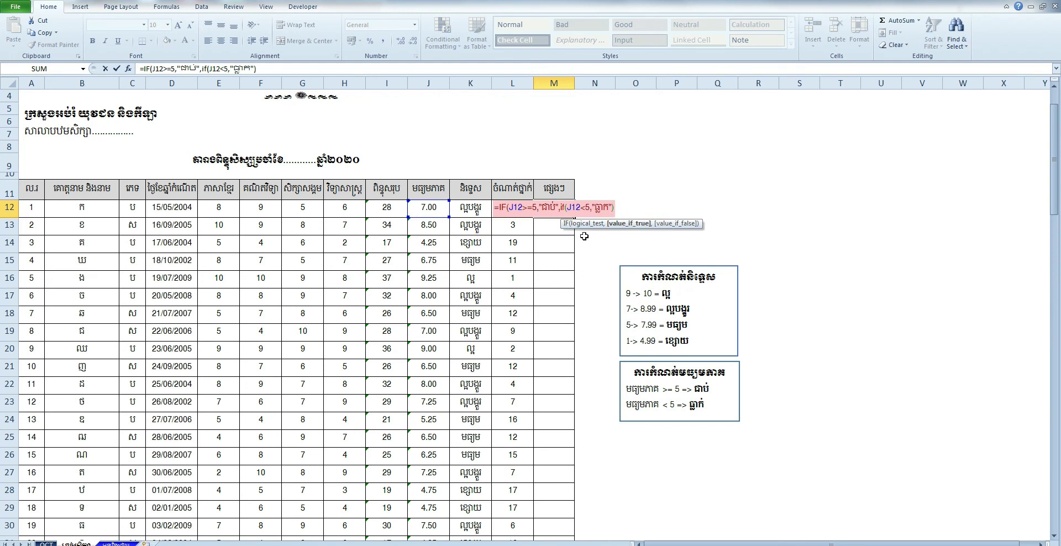
{"action": "left_click", "coordinate": [614, 207]}
{"action": "type", "text": ")"}
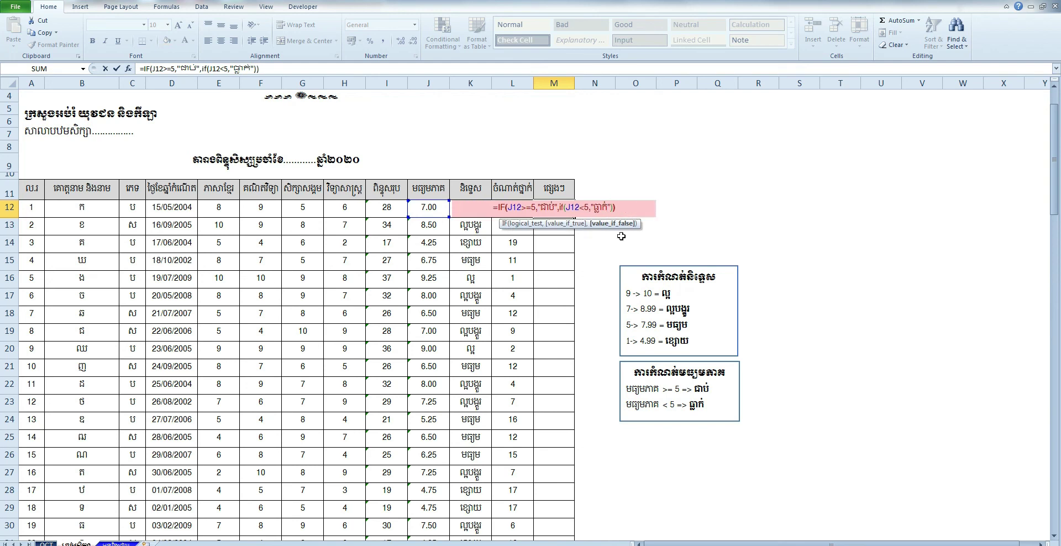
{"action": "key", "text": "Return"}
{"action": "left_click", "coordinate": [552, 207]}
{"action": "scroll", "coordinate": [552, 208], "scroll_direction": "down", "scroll_amount": 1}
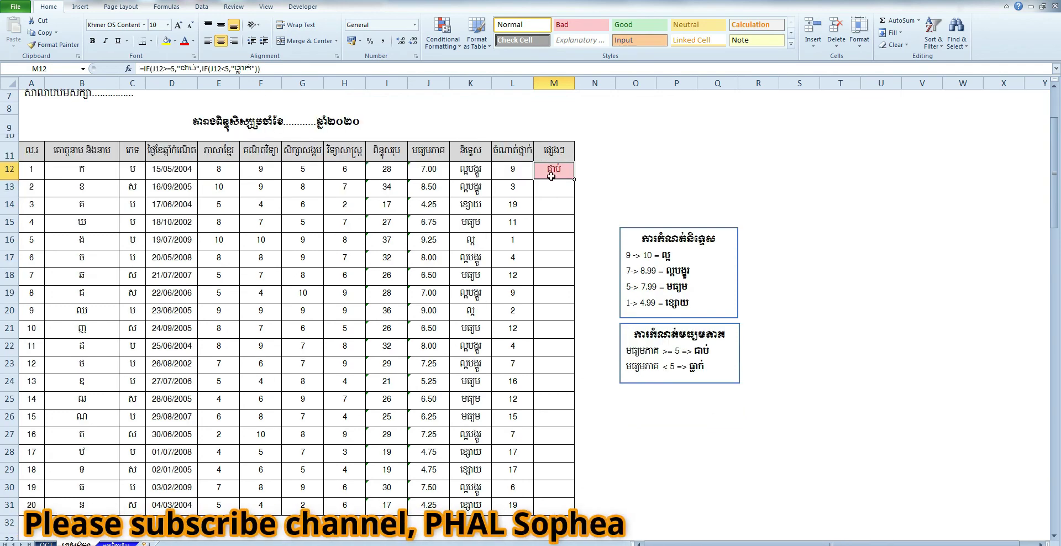
Fill M12's pass/fail formula down to M31 and inspect M28's result.
{"action": "mouse_move", "coordinate": [573, 179]}
{"action": "left_mouse_down"}
{"action": "mouse_move", "coordinate": [554, 512]}
{"action": "mouse_move", "coordinate": [602, 505]}
{"action": "left_mouse_up"}
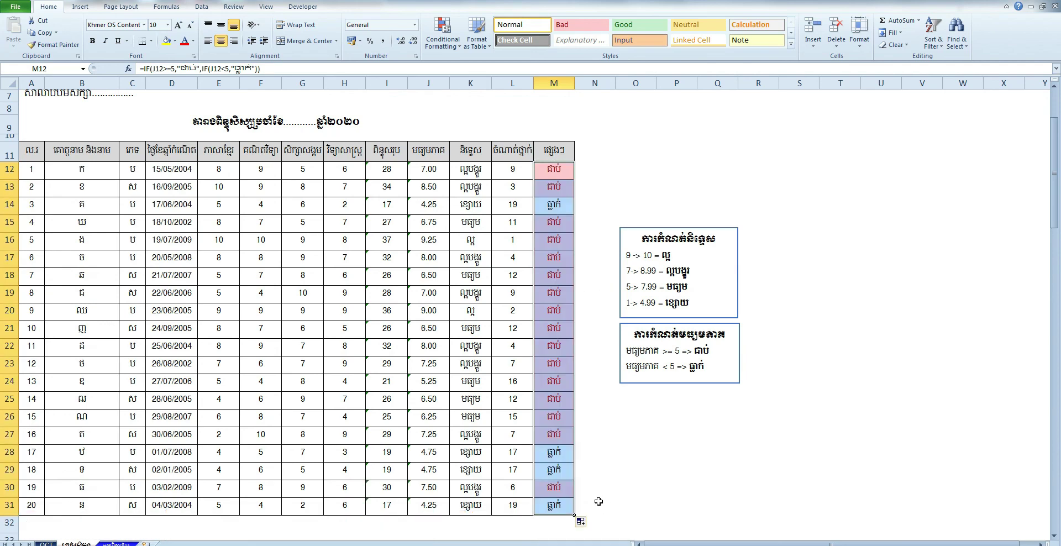
{"action": "scroll", "coordinate": [559, 348], "scroll_direction": "up", "scroll_amount": 2}
{"action": "left_click", "coordinate": [628, 228]}
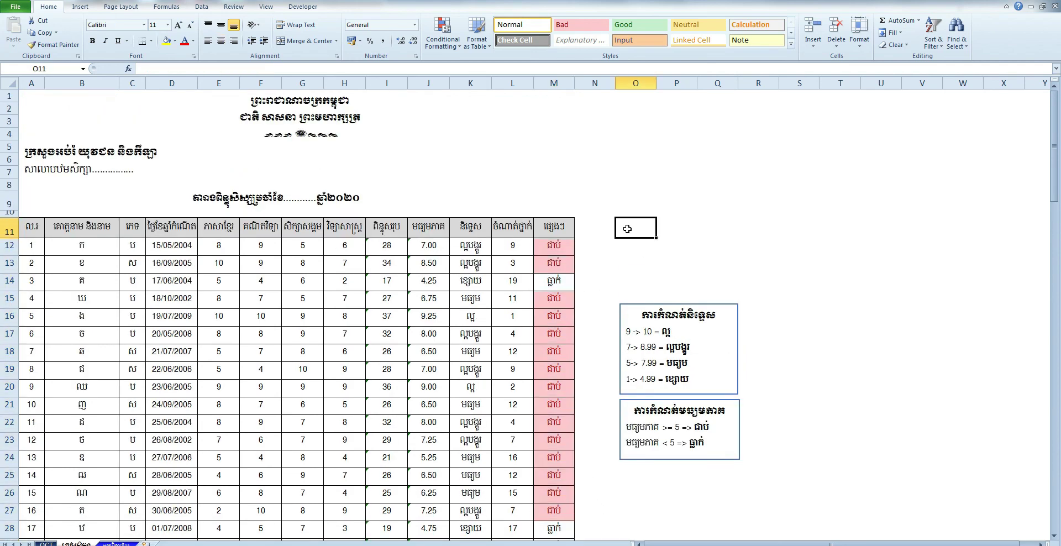
{"action": "scroll", "coordinate": [610, 231], "scroll_direction": "down", "scroll_amount": 3}
{"action": "scroll", "coordinate": [576, 415], "scroll_direction": "down", "scroll_amount": 1}
{"action": "left_click", "coordinate": [557, 371]}
Check J28's average formula, then select the header row A11:M11.
{"action": "left_click", "coordinate": [620, 394]}
{"action": "left_click", "coordinate": [425, 365]}
{"action": "left_click", "coordinate": [675, 381]}
{"action": "scroll", "coordinate": [425, 234], "scroll_direction": "up", "scroll_amount": 4}
{"action": "left_click_drag", "start_coordinate": [25, 231], "coordinate": [549, 226]}
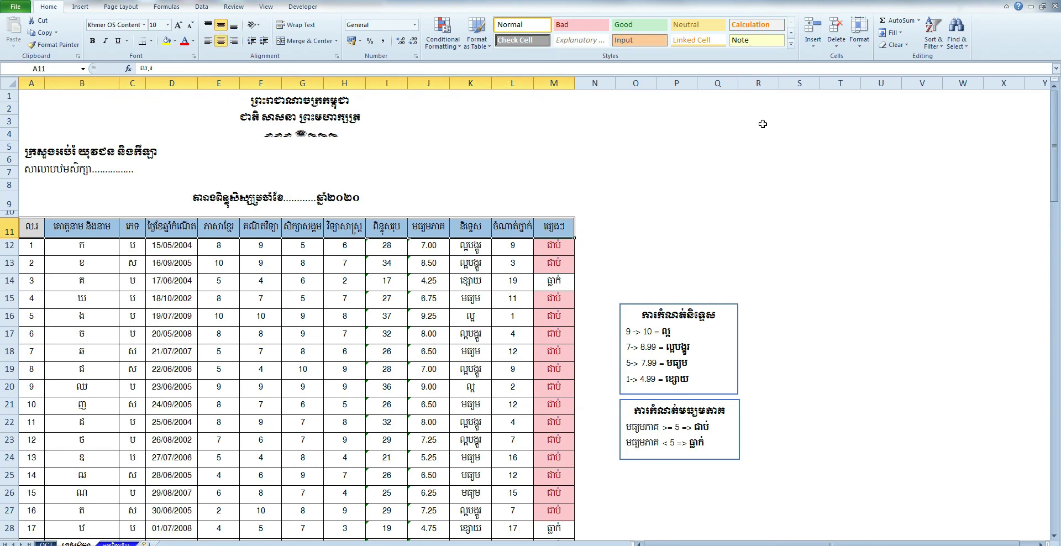
Turn on AutoFilter and show only ជាប់ students in column M, selecting their averages.
{"action": "left_click", "coordinate": [933, 39]}
{"action": "left_click", "coordinate": [946, 98]}
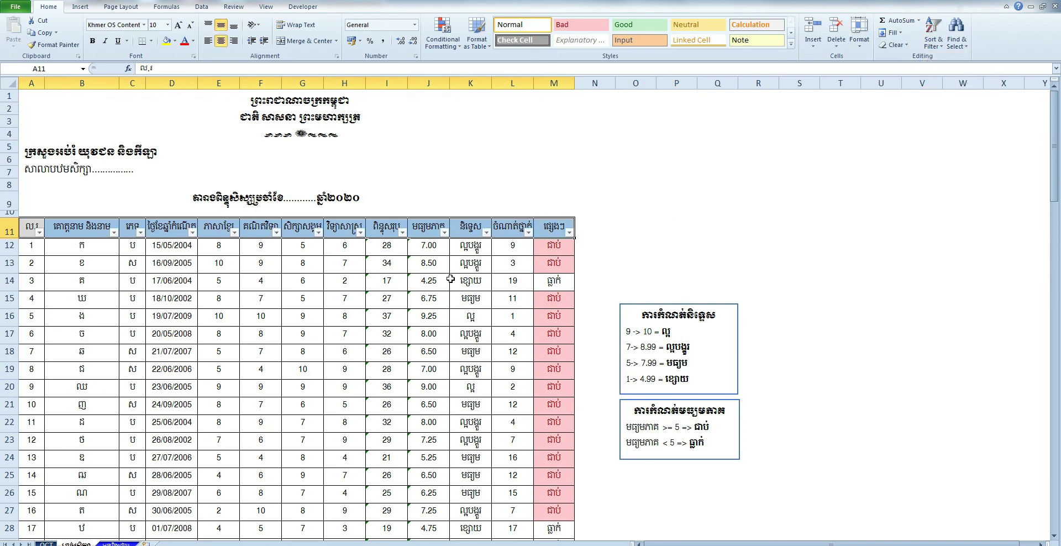
{"action": "left_click", "coordinate": [569, 232]}
{"action": "left_click", "coordinate": [459, 335]}
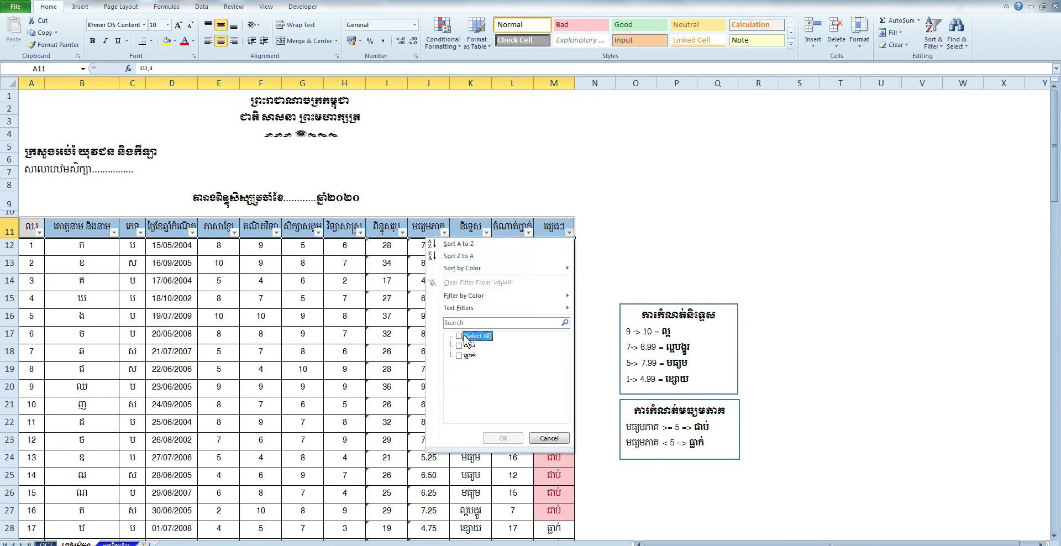
{"action": "left_click", "coordinate": [459, 345]}
{"action": "left_click", "coordinate": [503, 439]}
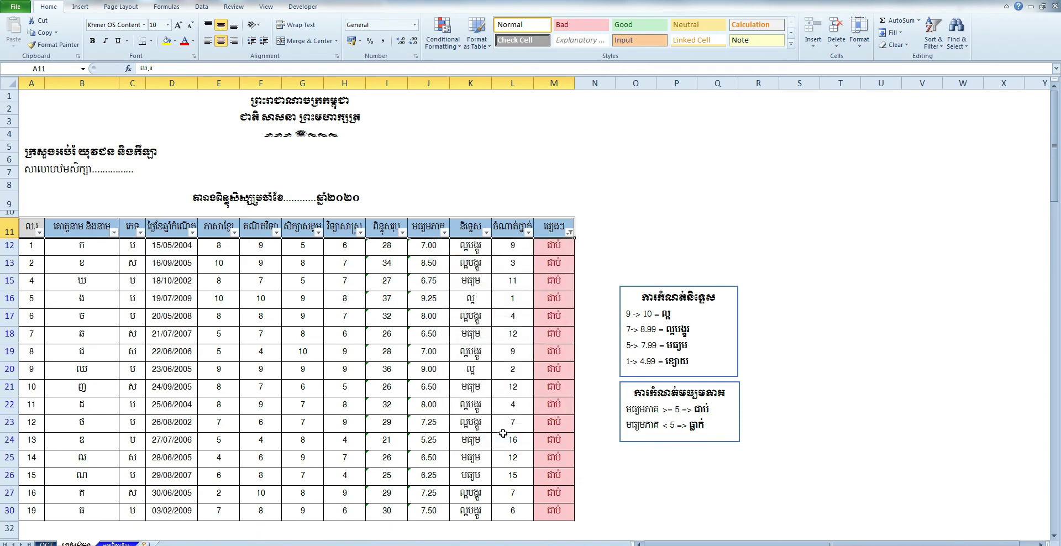
{"action": "scroll", "coordinate": [511, 365], "scroll_direction": "down", "scroll_amount": 2}
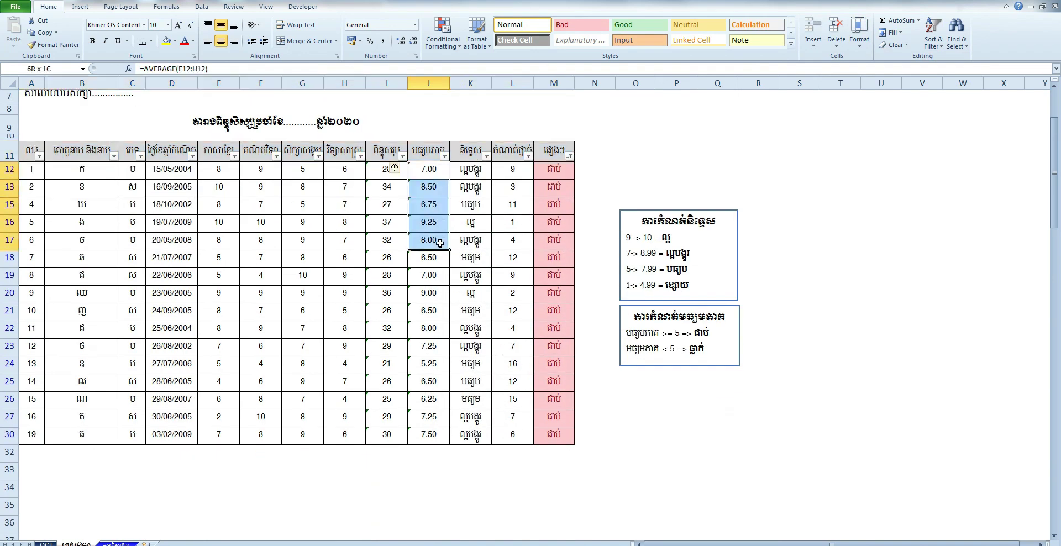
{"action": "left_click_drag", "start_coordinate": [434, 170], "coordinate": [428, 433]}
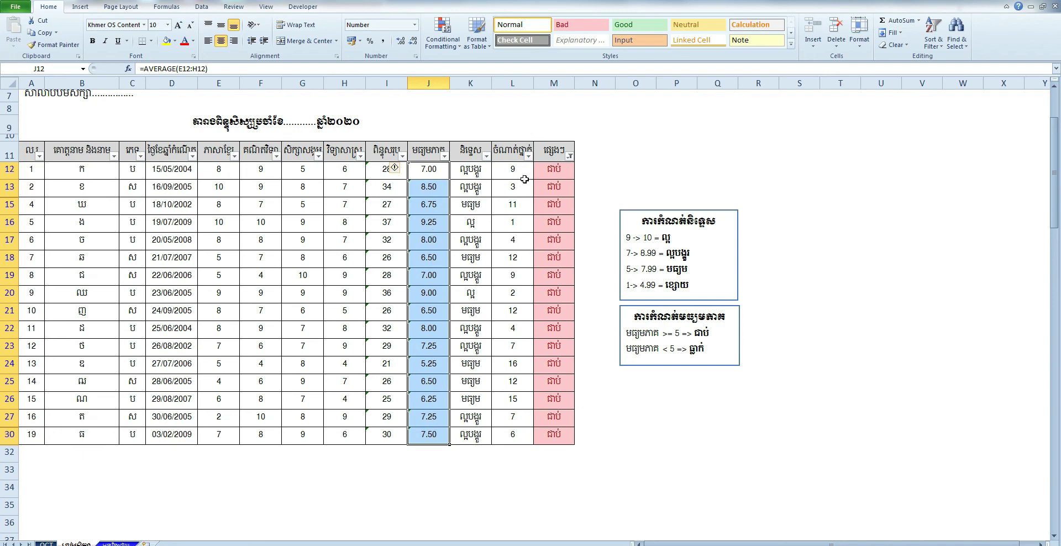
{"action": "left_click", "coordinate": [614, 166]}
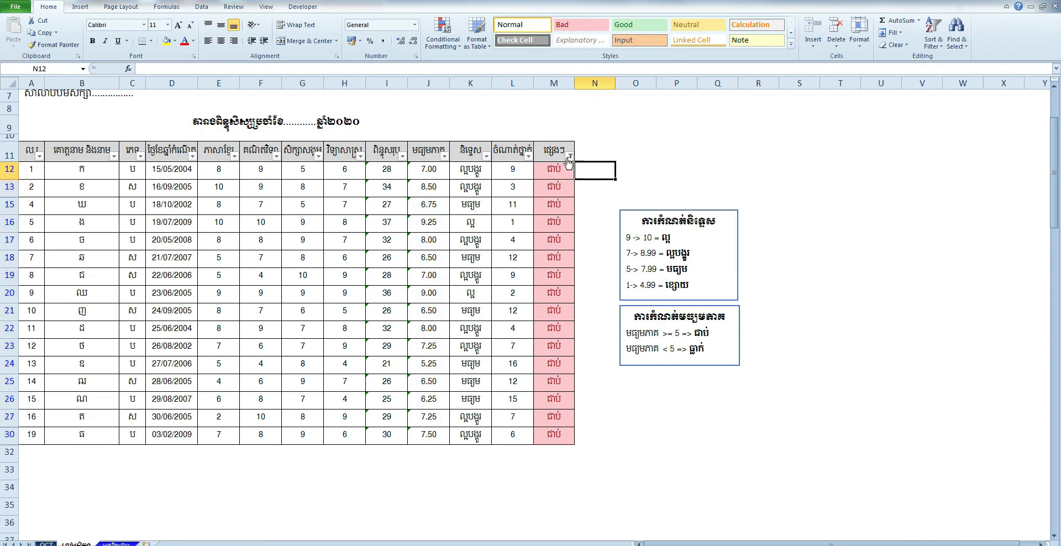
Switch column M's filter to show only ធ្លាក់ students and select their averages.
{"action": "left_click", "coordinate": [570, 156]}
{"action": "left_click", "coordinate": [468, 269]}
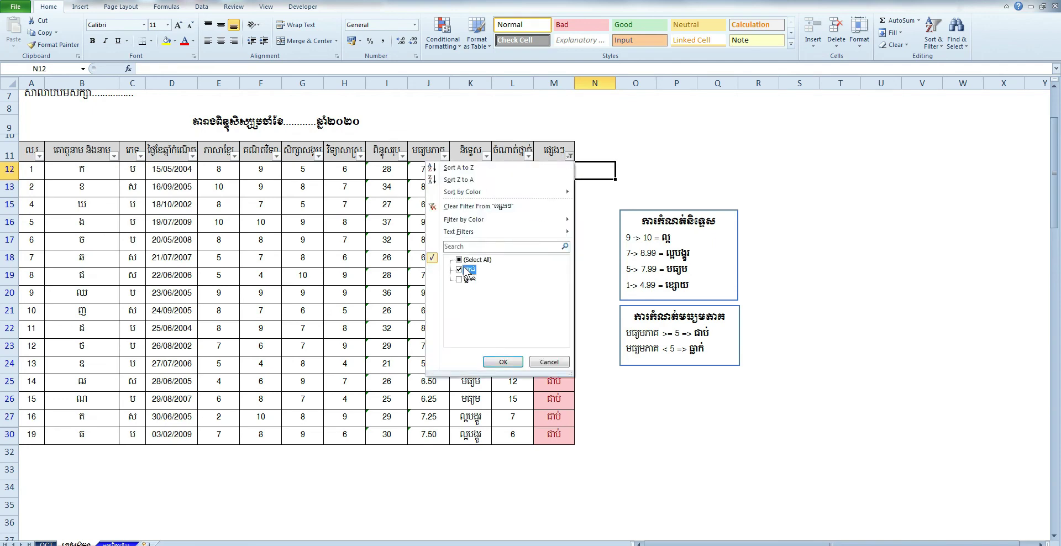
{"action": "left_click", "coordinate": [468, 279]}
{"action": "left_click", "coordinate": [500, 361]}
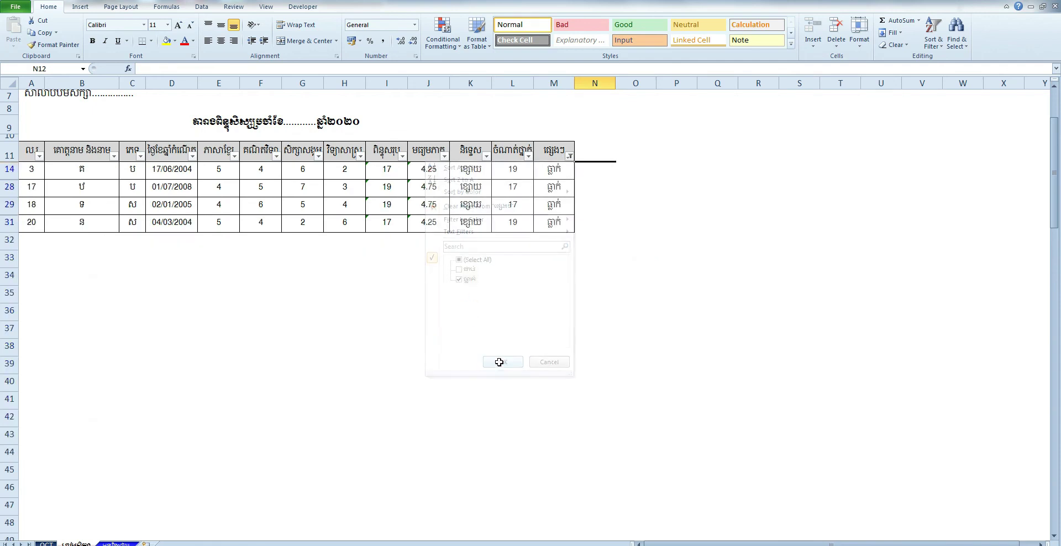
{"action": "left_click_drag", "start_coordinate": [434, 171], "coordinate": [440, 225]}
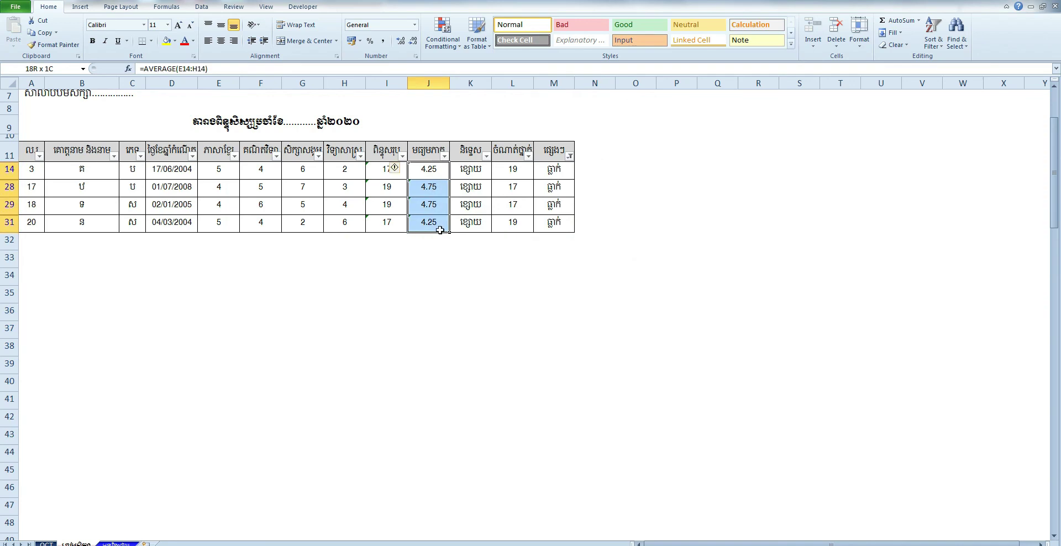
{"action": "left_click", "coordinate": [572, 290]}
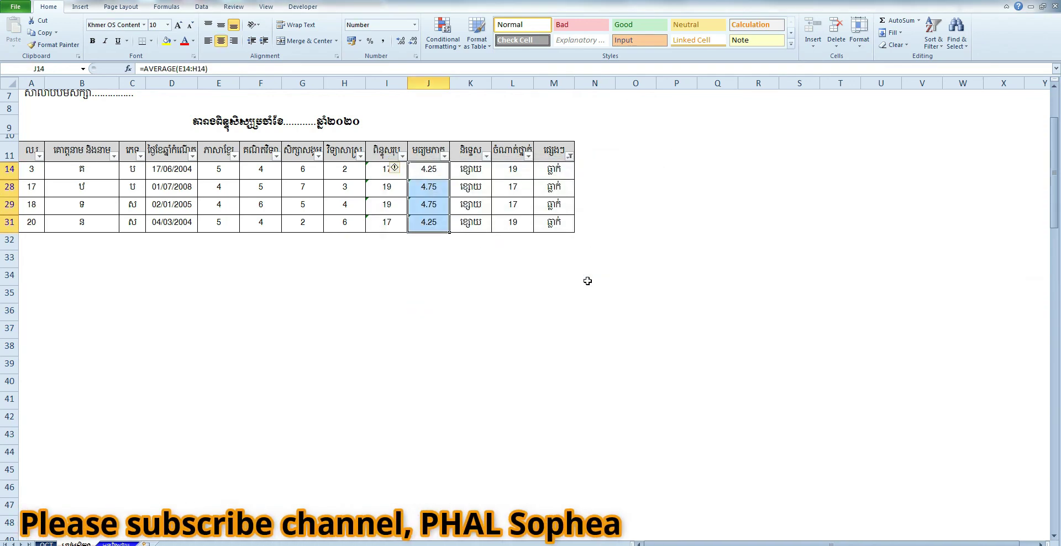
{"action": "left_click", "coordinate": [635, 137]}
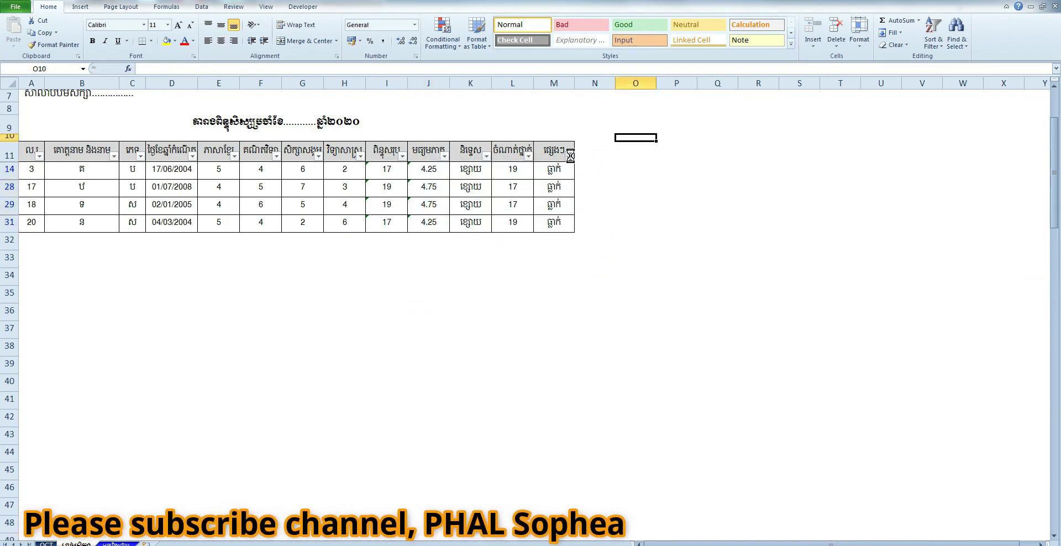
Select all values in column M's filter so every student shows again.
{"action": "left_click", "coordinate": [569, 156]}
{"action": "left_click", "coordinate": [474, 260]}
{"action": "left_click", "coordinate": [503, 362]}
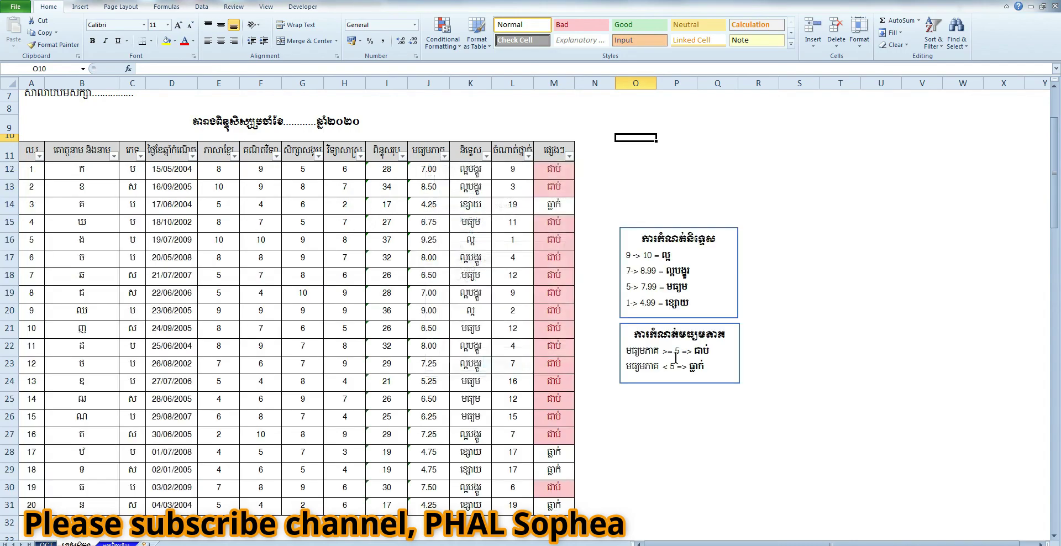
{"action": "left_click", "coordinate": [840, 345]}
{"action": "scroll", "coordinate": [628, 434], "scroll_direction": "down", "scroll_amount": 3}
{"action": "left_click", "coordinate": [628, 434]}
{"action": "scroll", "coordinate": [393, 477], "scroll_direction": "up", "scroll_amount": 4}
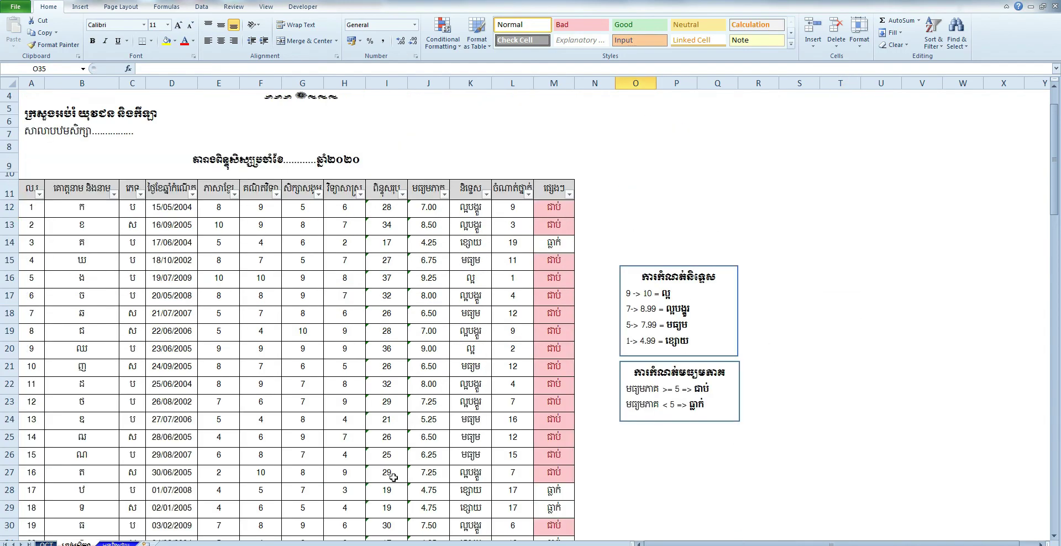
{"action": "scroll", "coordinate": [396, 476], "scroll_direction": "down", "scroll_amount": 3}
{"action": "left_click", "coordinate": [301, 469]}
{"action": "scroll", "coordinate": [327, 407], "scroll_direction": "up", "scroll_amount": 2}
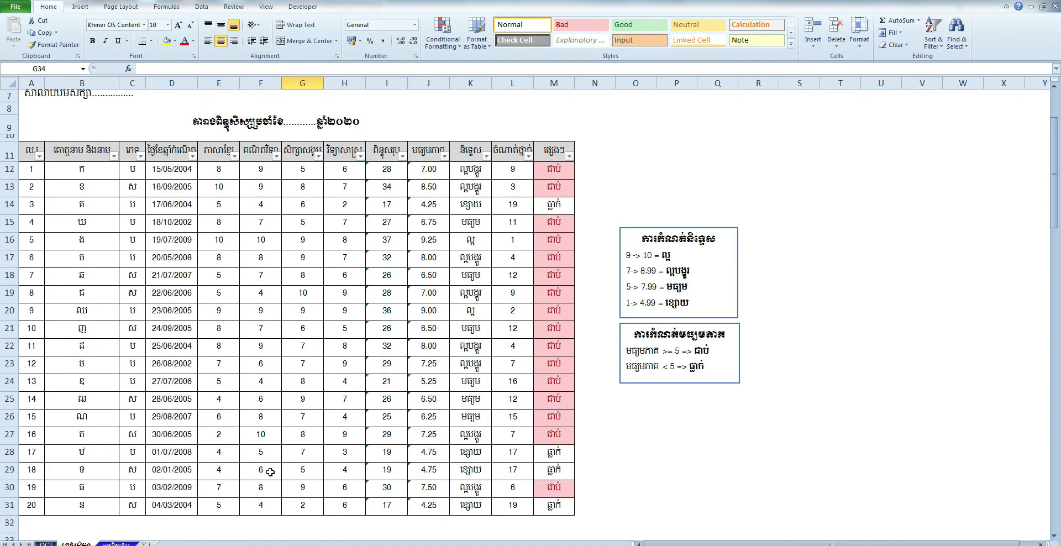
{"action": "scroll", "coordinate": [328, 449], "scroll_direction": "up", "scroll_amount": 2}
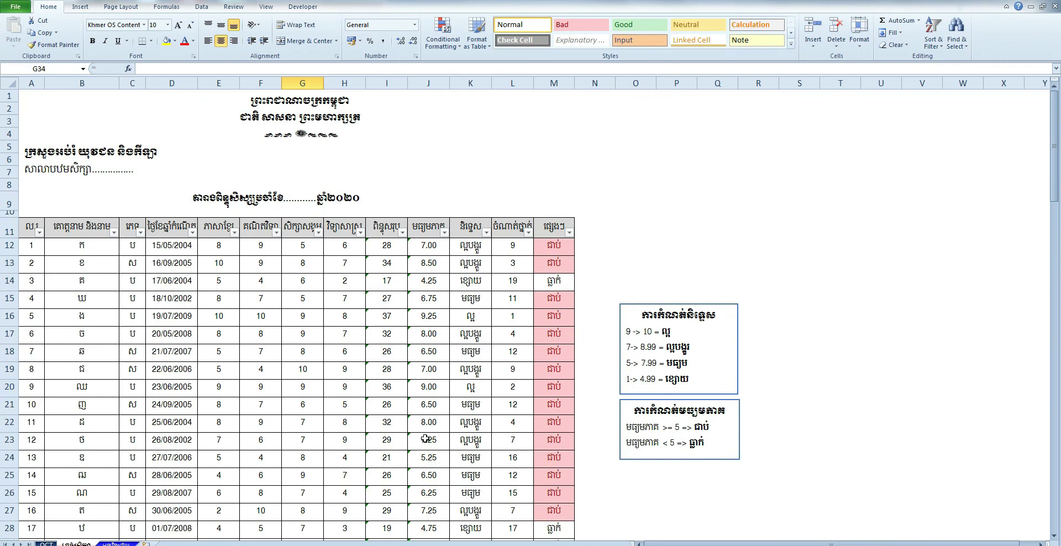
{"action": "scroll", "coordinate": [440, 415], "scroll_direction": "down", "scroll_amount": 3}
{"action": "scroll", "coordinate": [443, 350], "scroll_direction": "up", "scroll_amount": 1}
{"action": "scroll", "coordinate": [446, 344], "scroll_direction": "up", "scroll_amount": 2}
{"action": "left_click", "coordinate": [604, 183]}
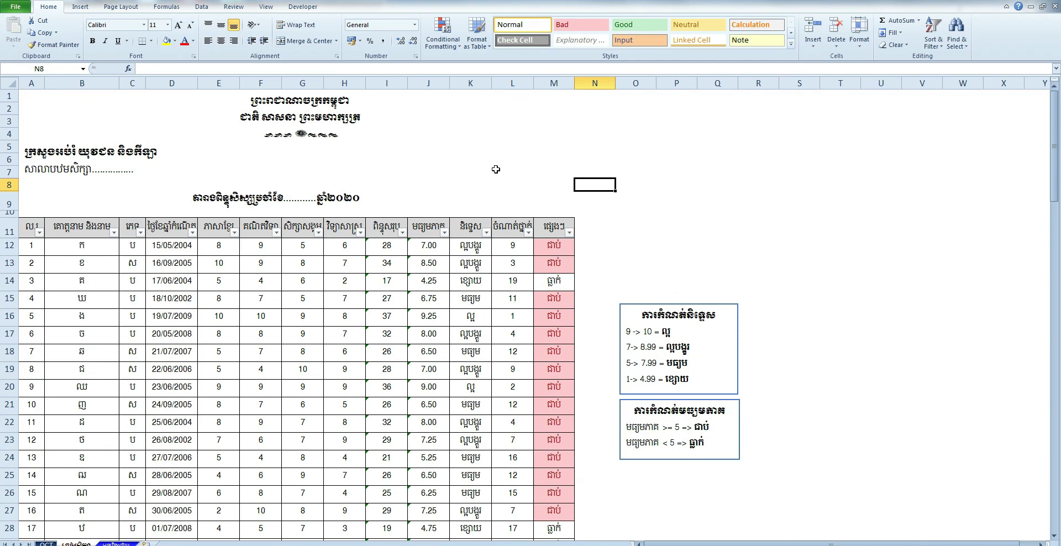
{"action": "left_click", "coordinate": [526, 151]}
{"action": "scroll", "coordinate": [531, 155], "scroll_direction": "down", "scroll_amount": 2}
{"action": "scroll", "coordinate": [481, 271], "scroll_direction": "up", "scroll_amount": 2}
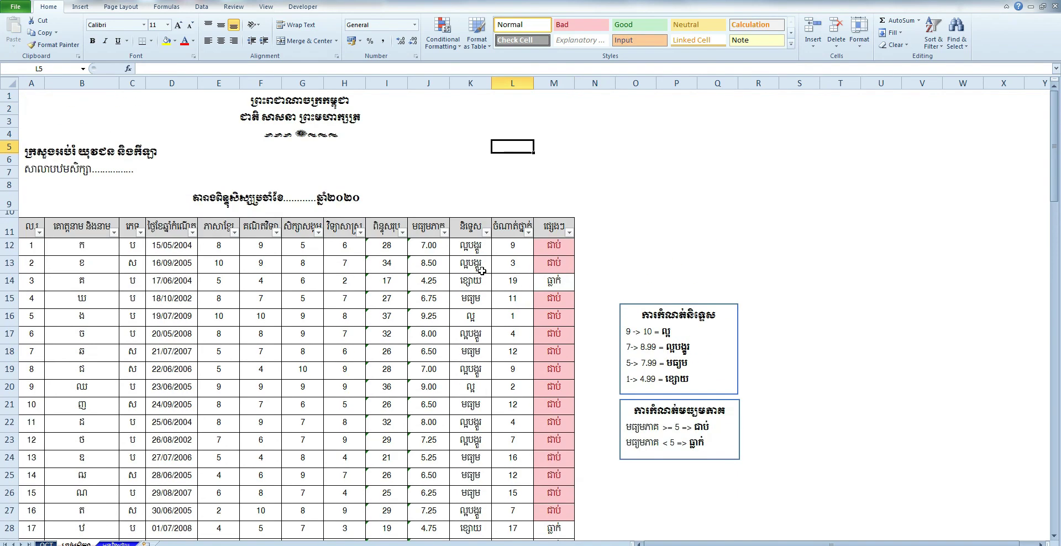
{"action": "left_click", "coordinate": [527, 118]}
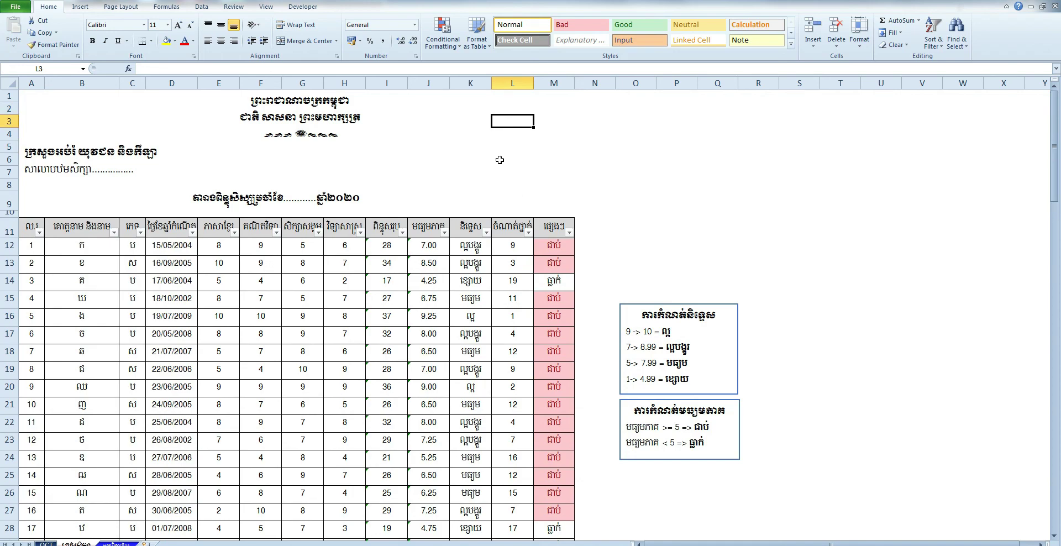
{"action": "scroll", "coordinate": [516, 149], "scroll_direction": "down", "scroll_amount": 3}
{"action": "scroll", "coordinate": [504, 199], "scroll_direction": "down", "scroll_amount": 4}
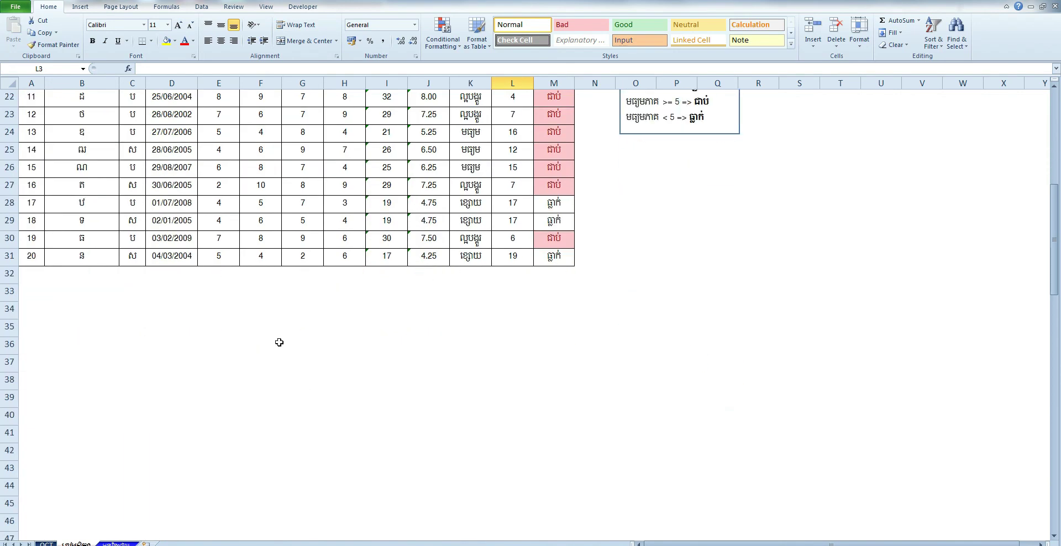
{"action": "scroll", "coordinate": [278, 333], "scroll_direction": "up", "scroll_amount": 4}
{"action": "scroll", "coordinate": [331, 299], "scroll_direction": "up", "scroll_amount": 3}
{"action": "scroll", "coordinate": [387, 320], "scroll_direction": "down", "scroll_amount": 3}
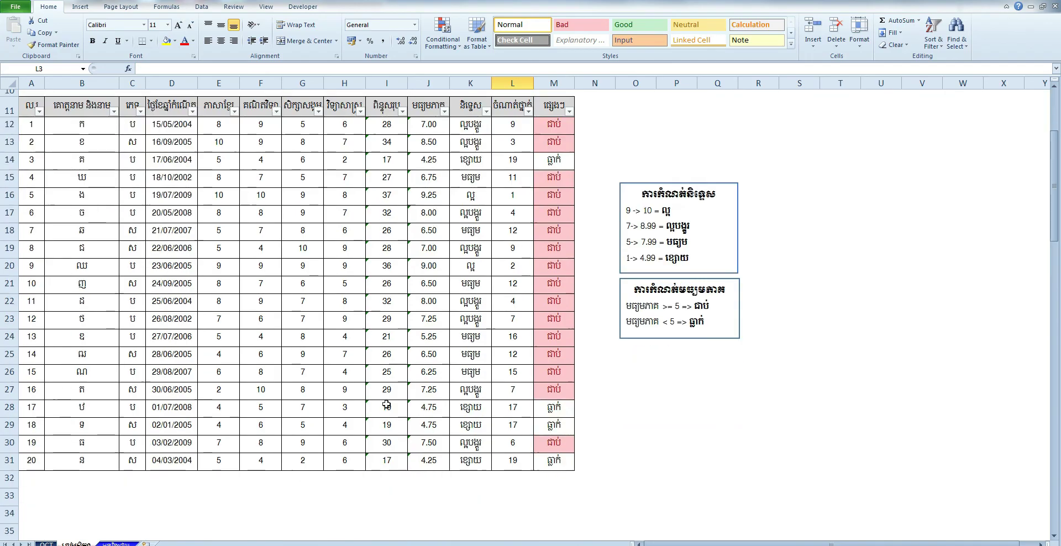